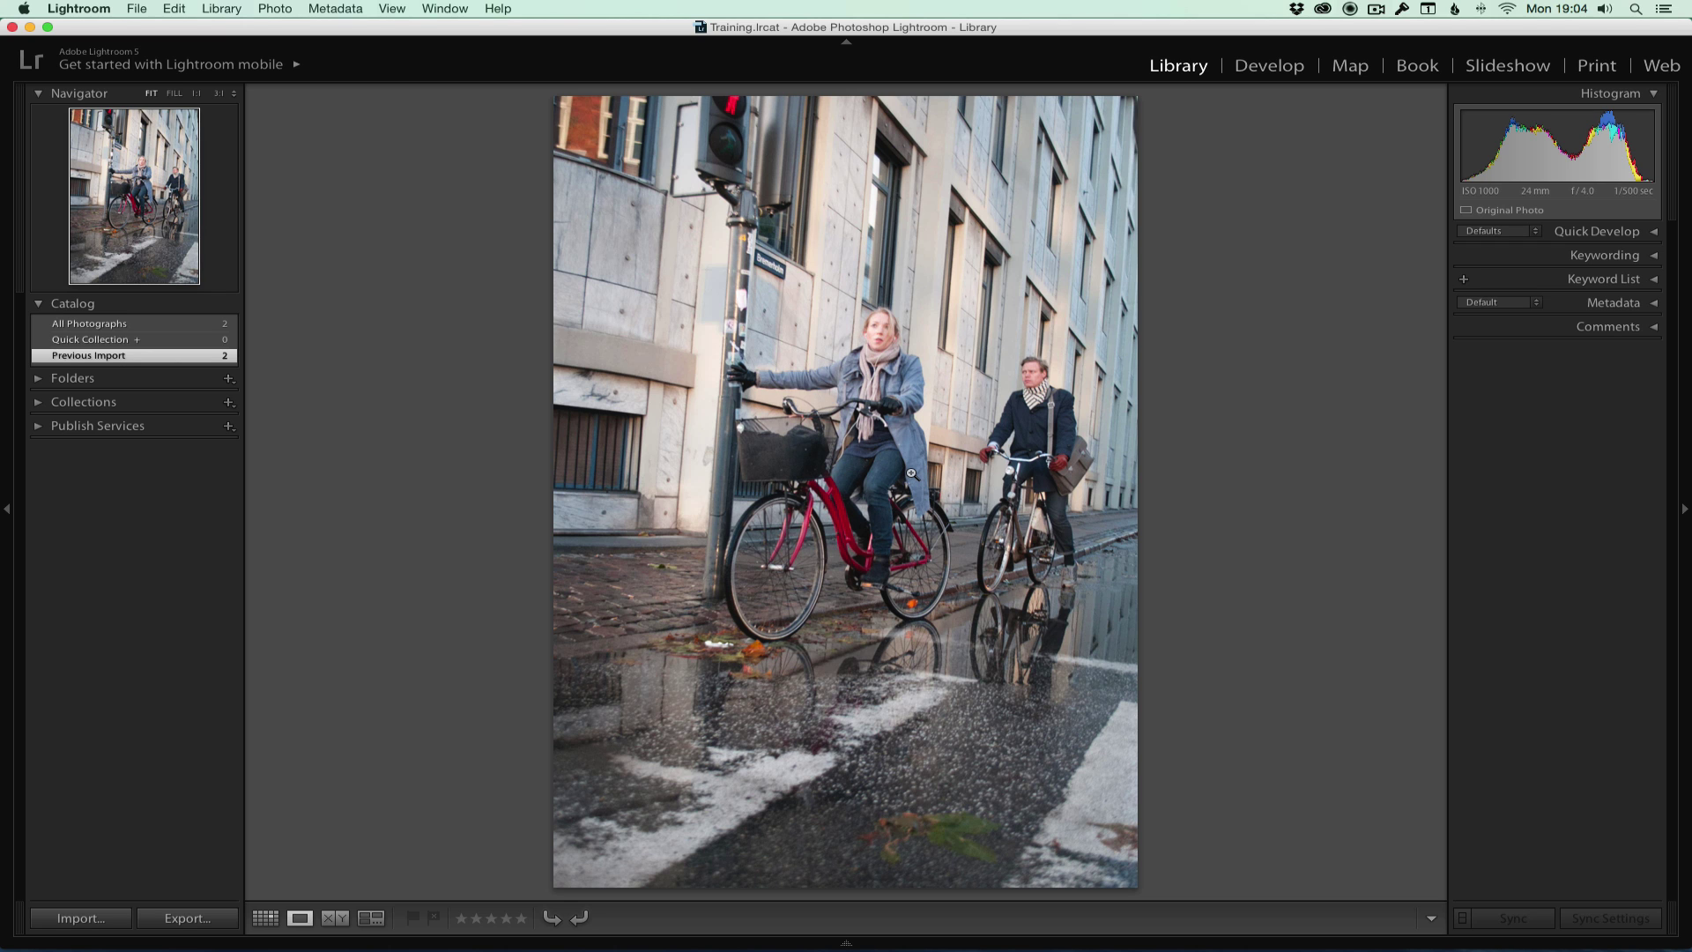
View the cyclist photo at 1:1 around the woman's face, then return to Fit
left_click(896, 401)
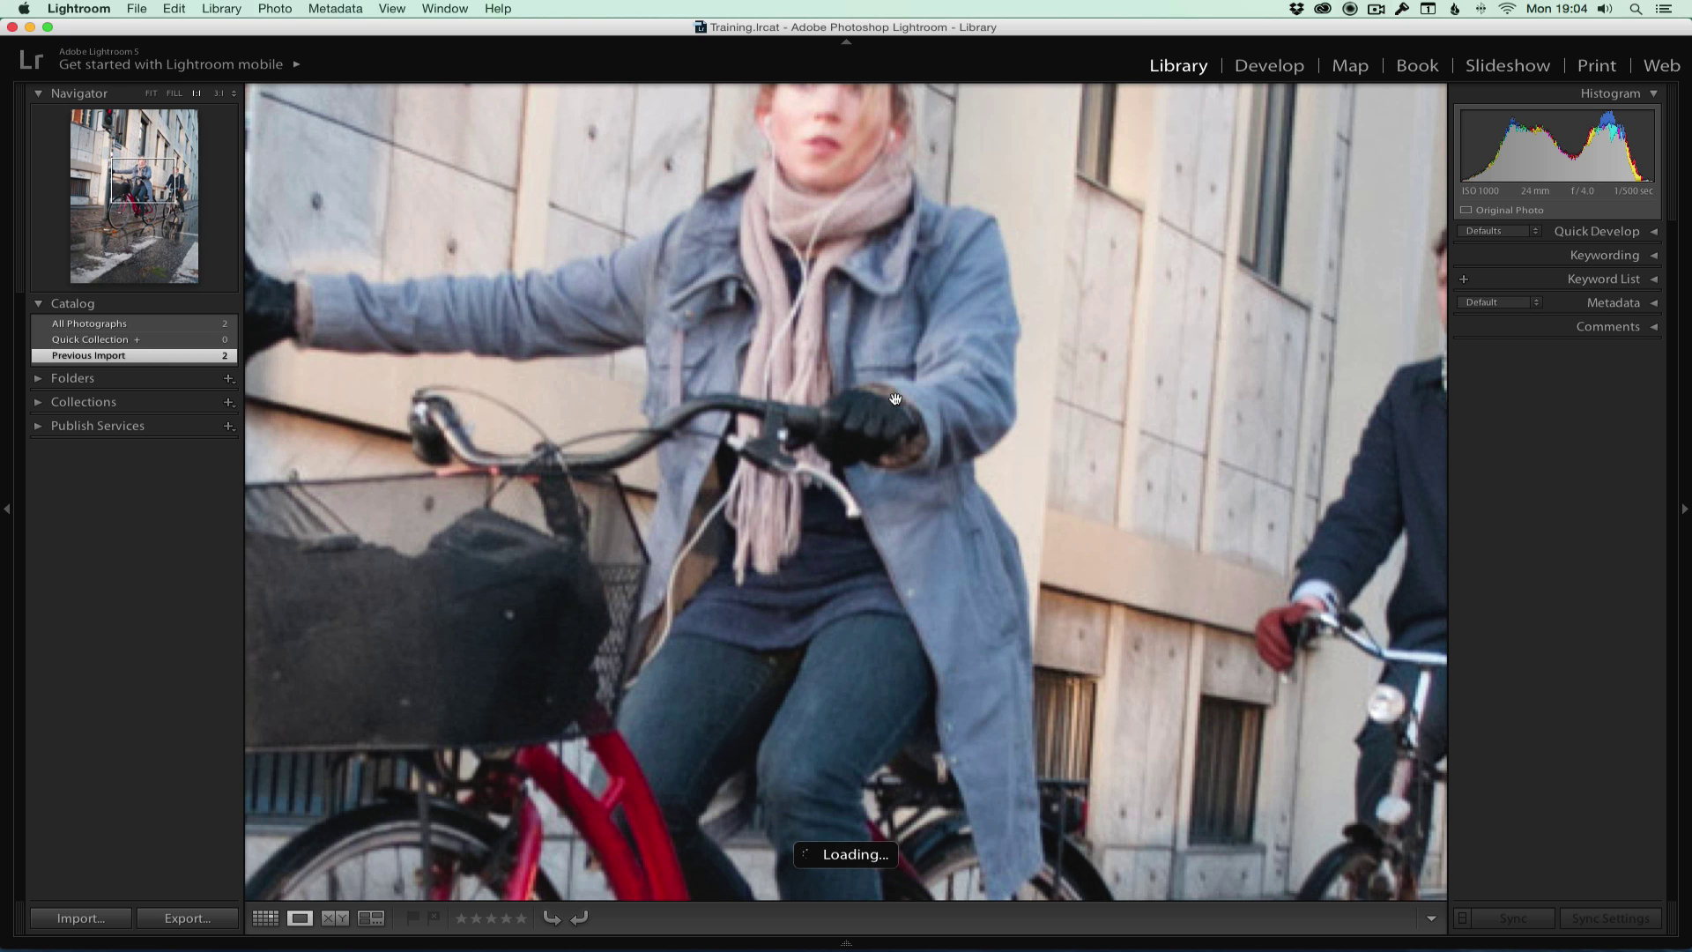
left_click_drag(880, 340, 885, 576)
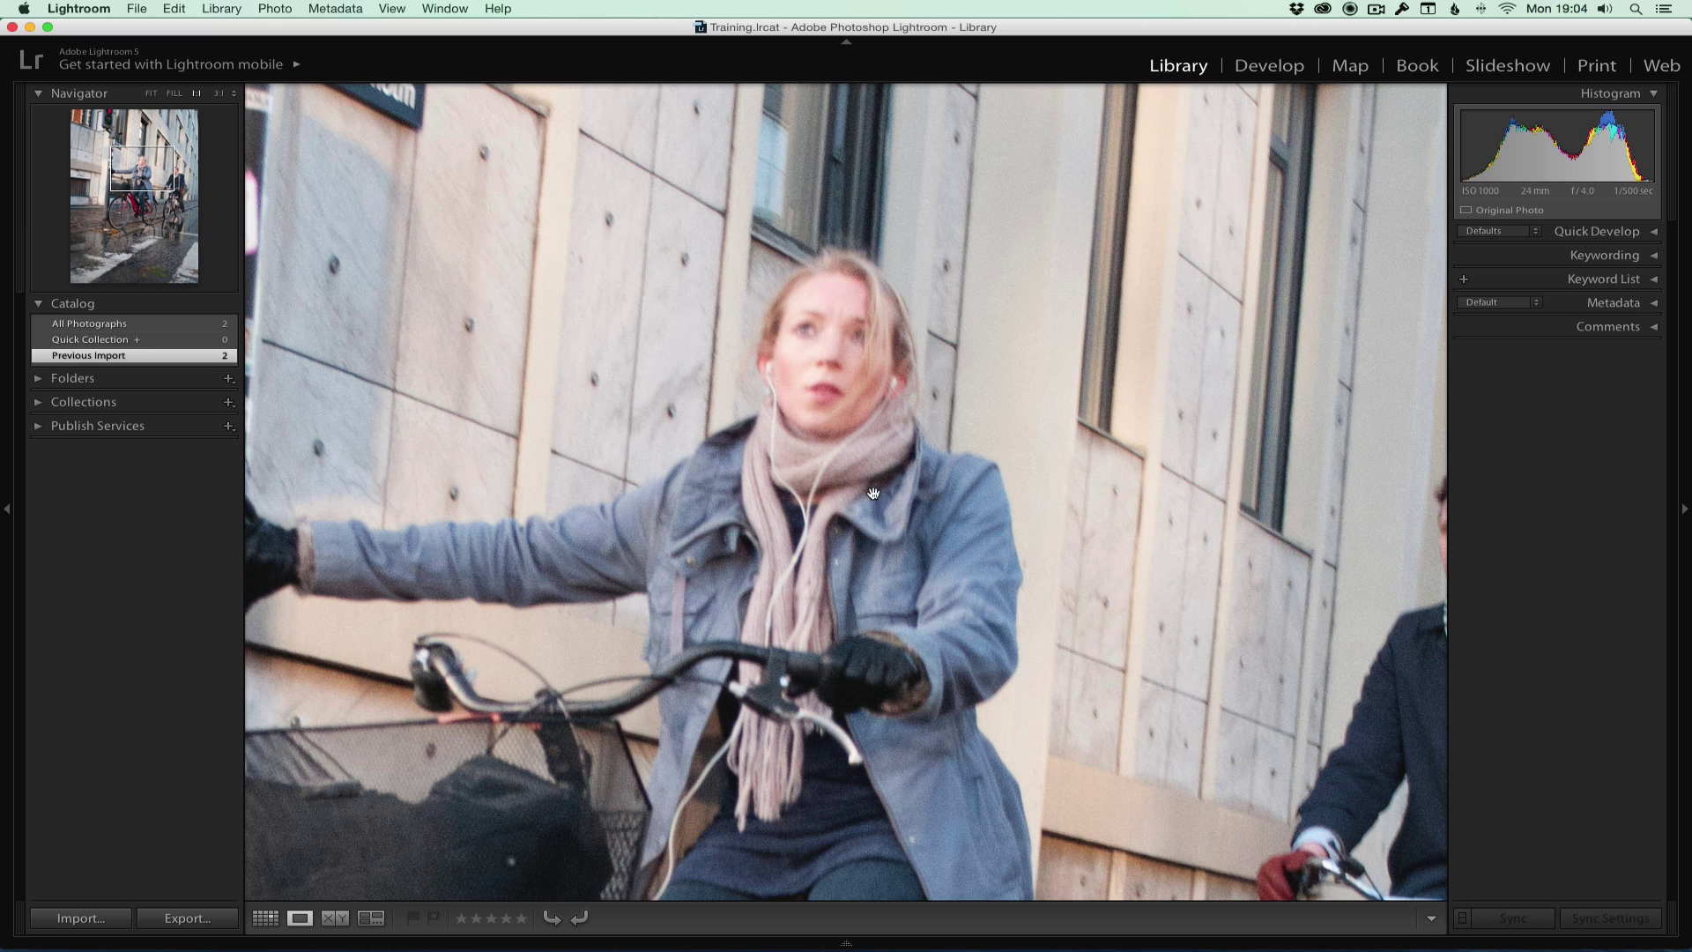
left_click(846, 521)
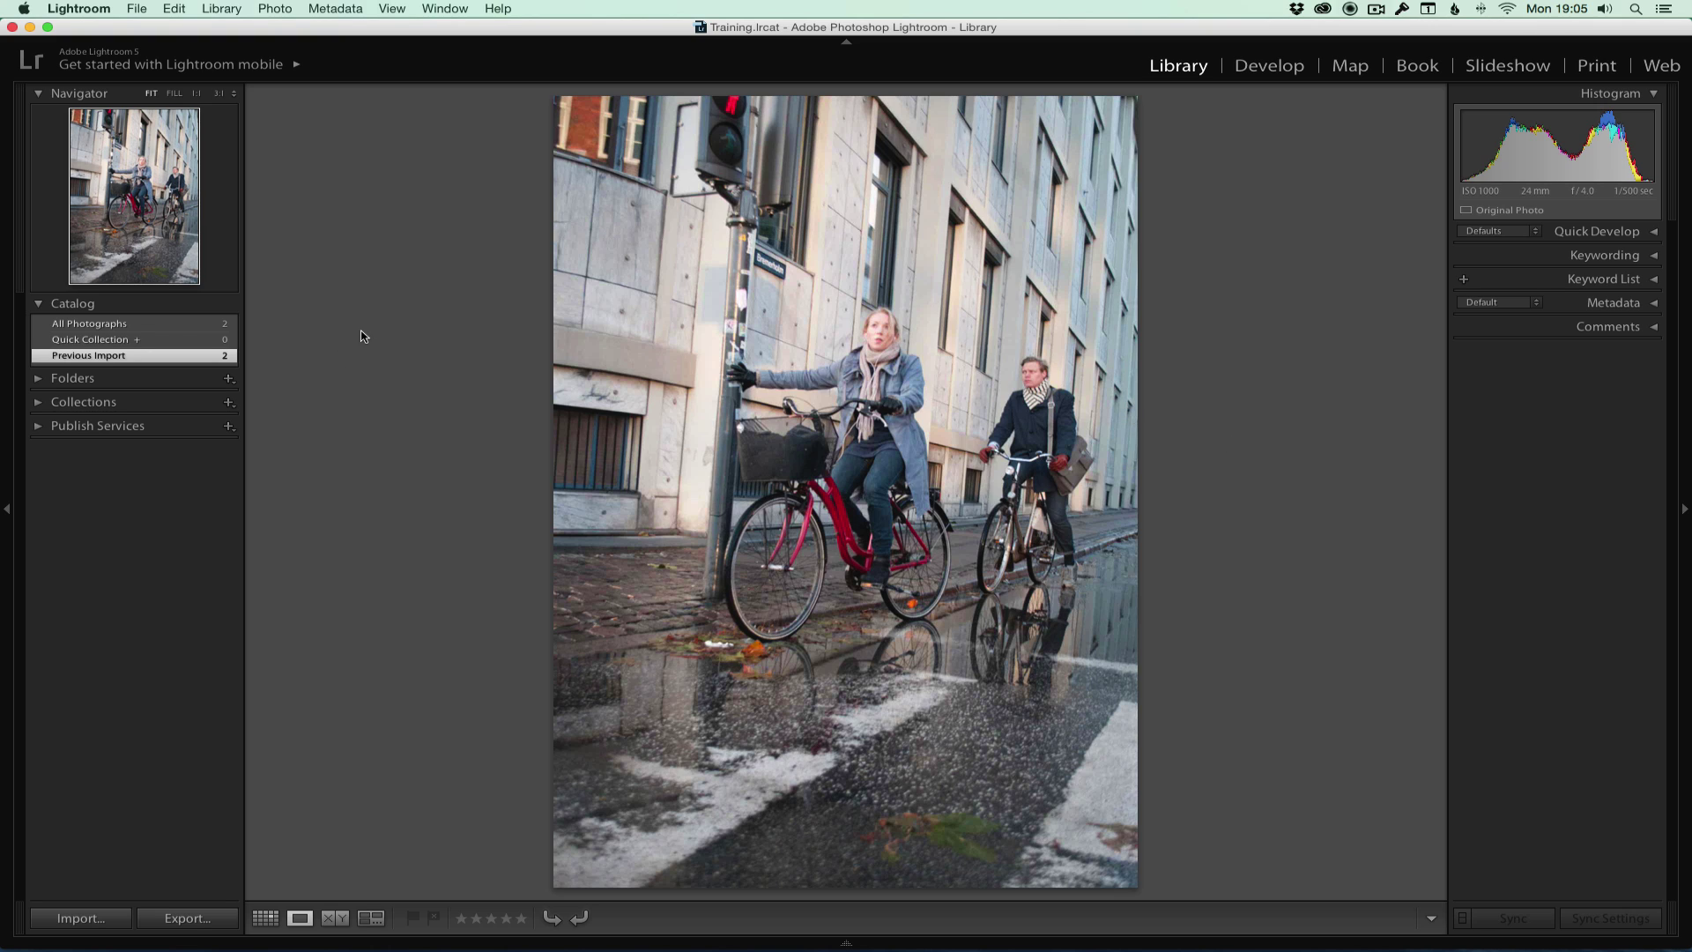
In Develop, enable lens profile corrections and chromatic aberration removal
left_click(1277, 70)
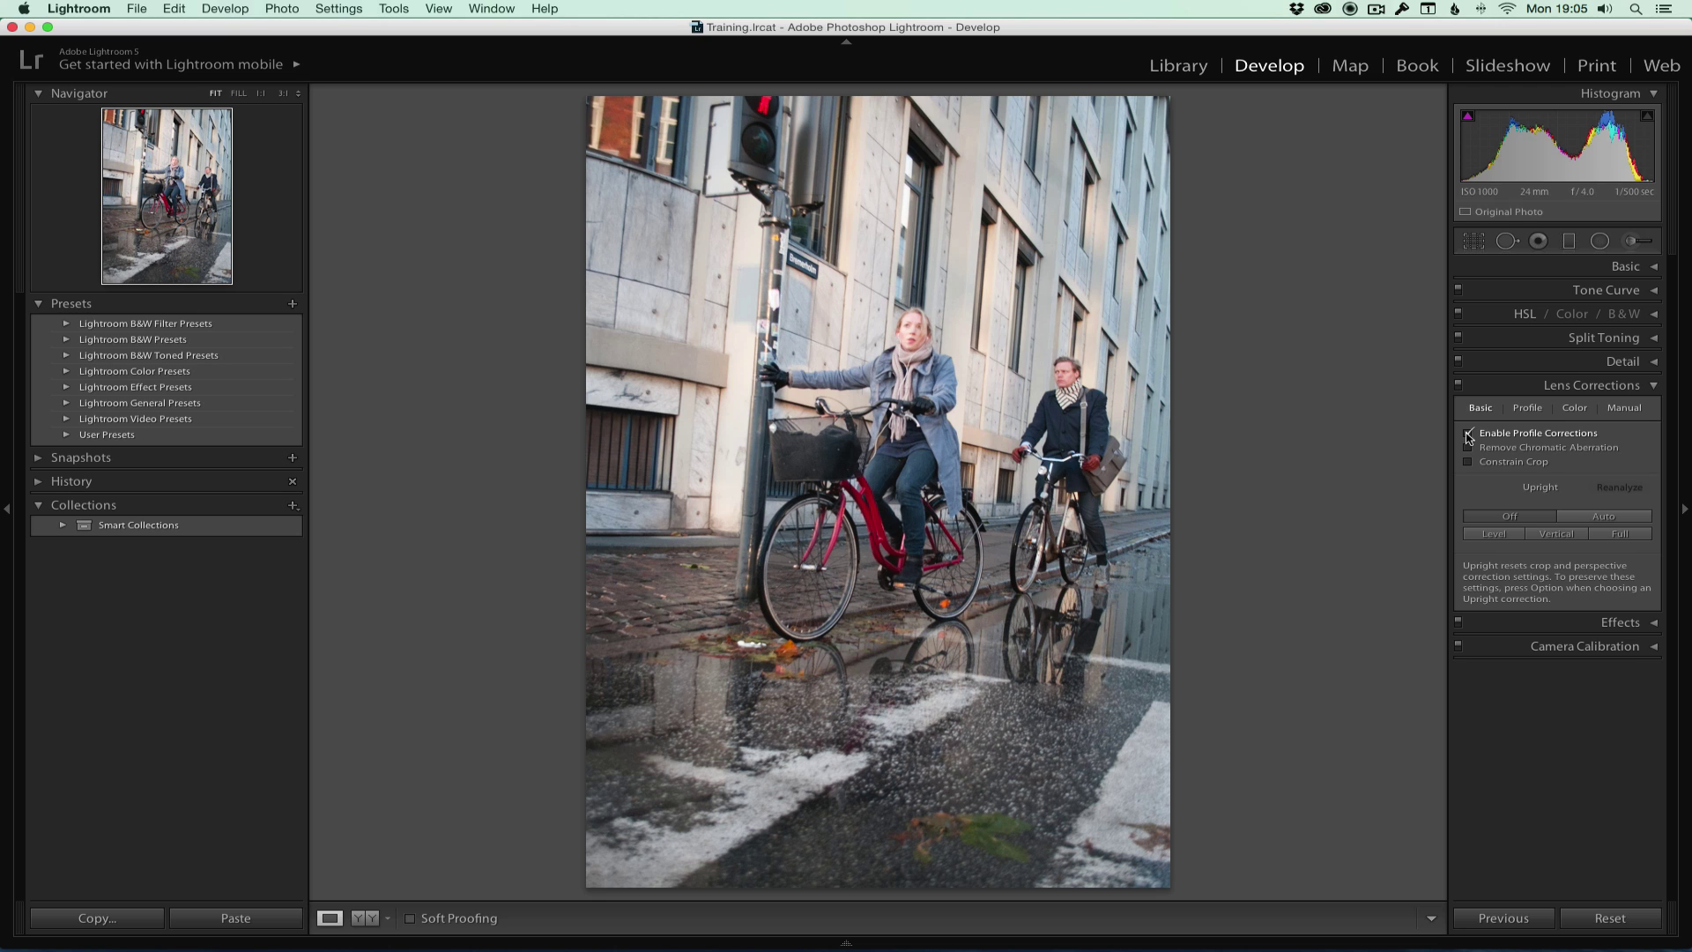
left_click(1468, 433)
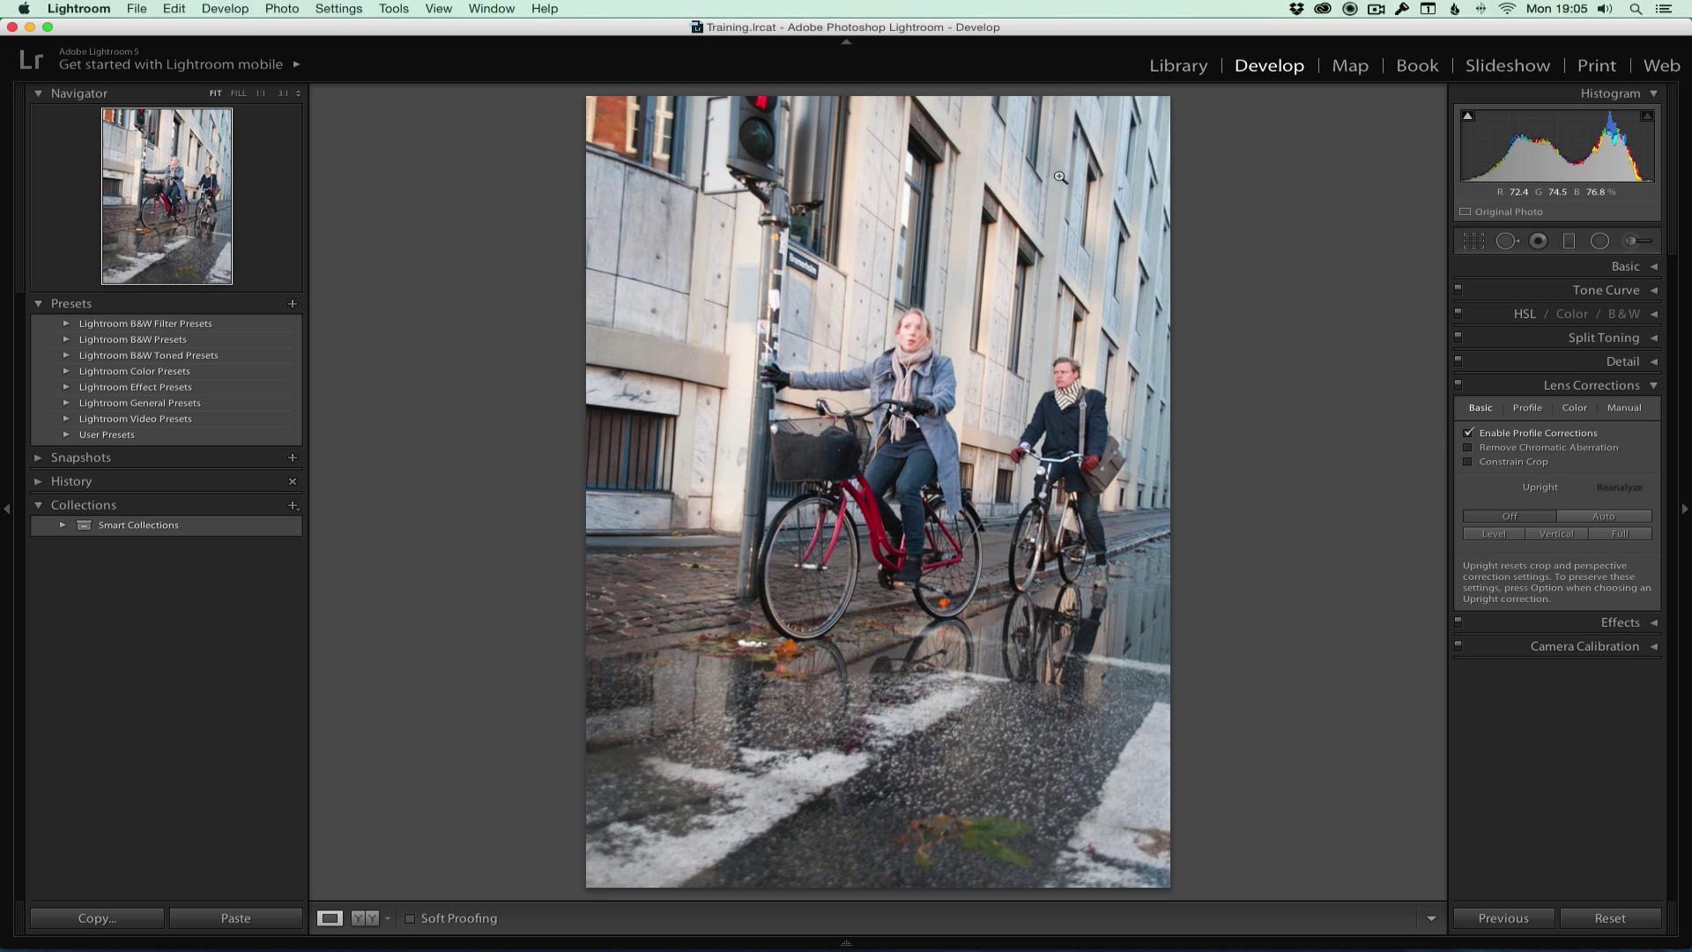
left_click(1469, 433)
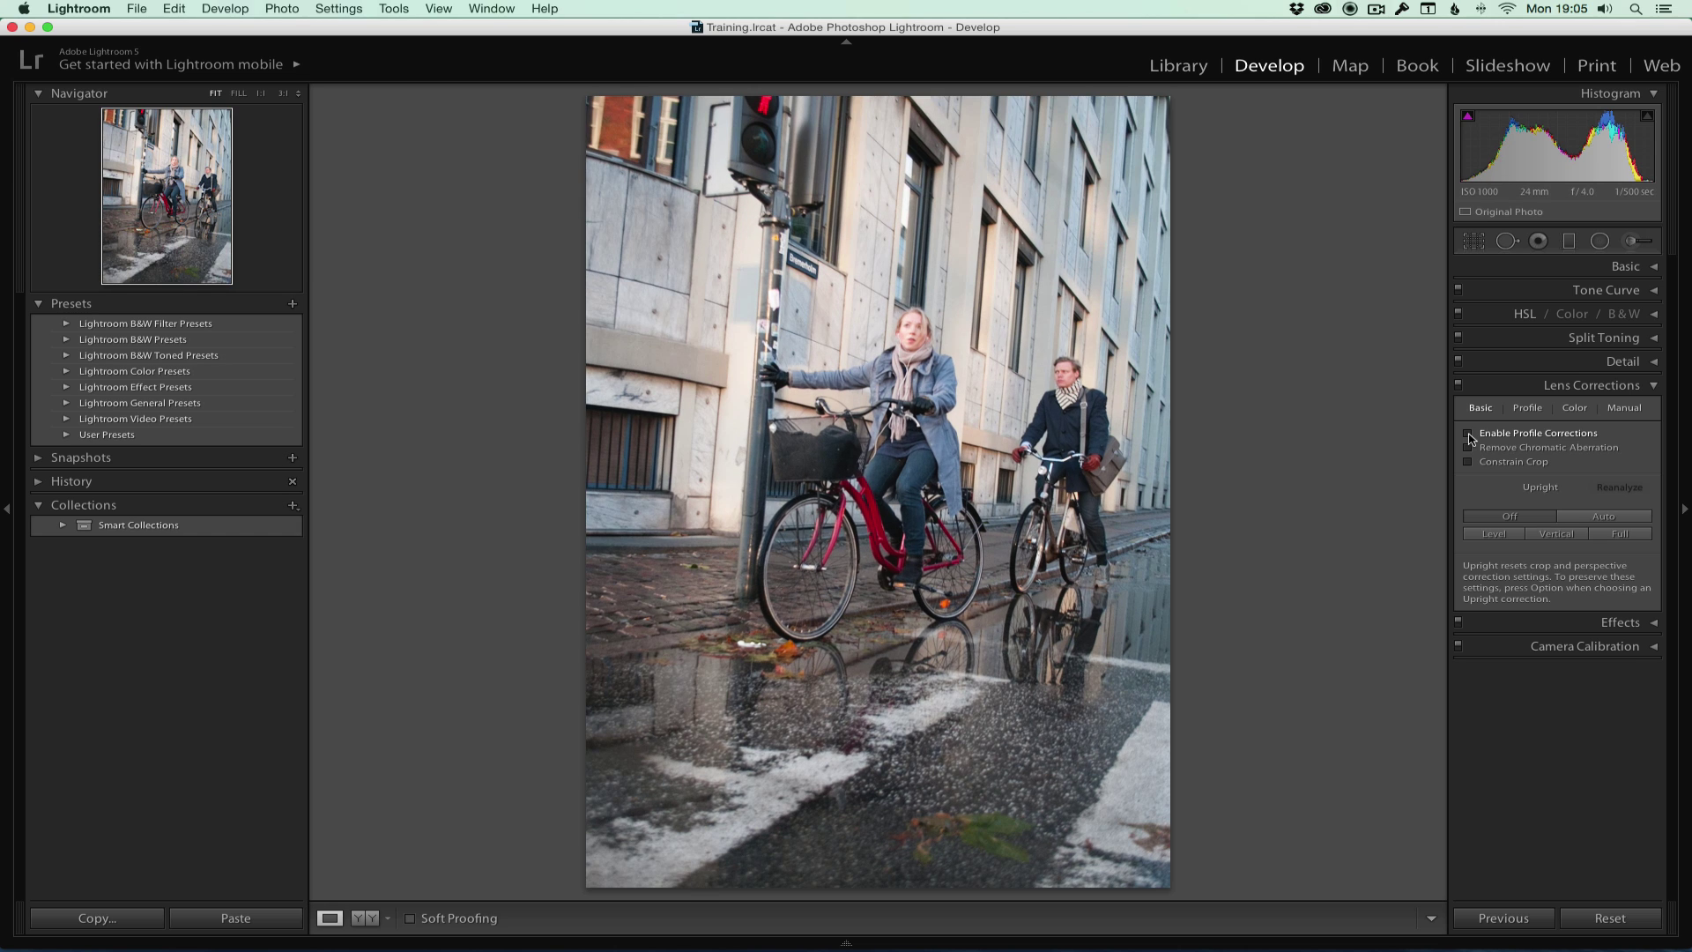
left_click(1468, 435)
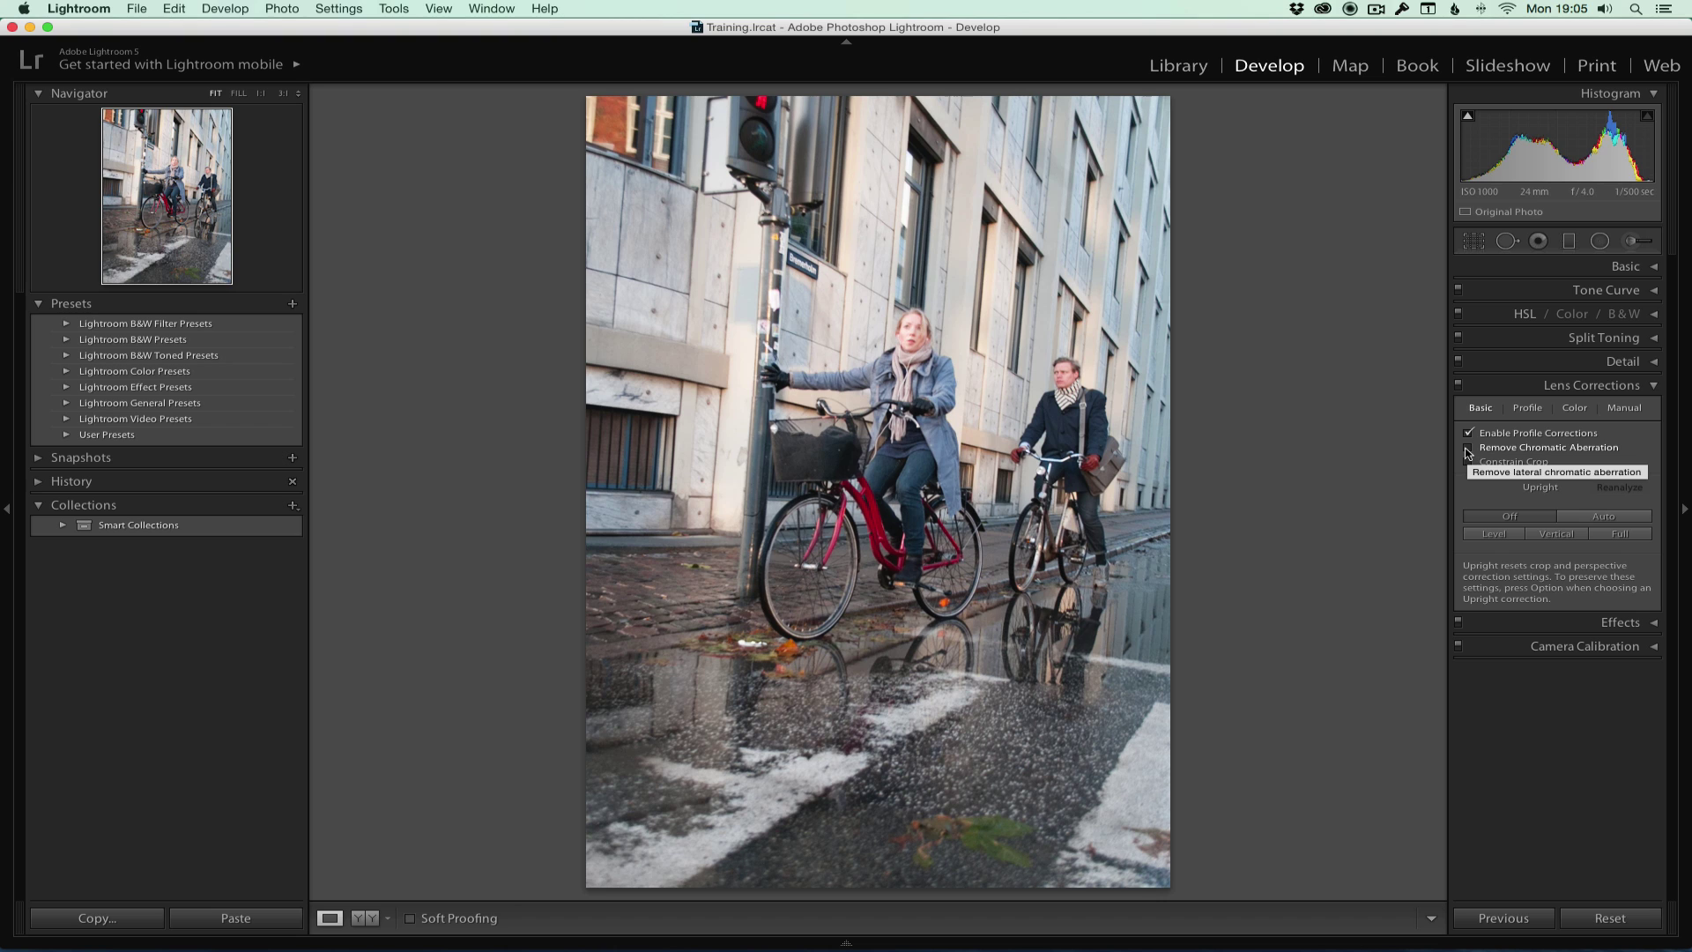
left_click(1468, 450)
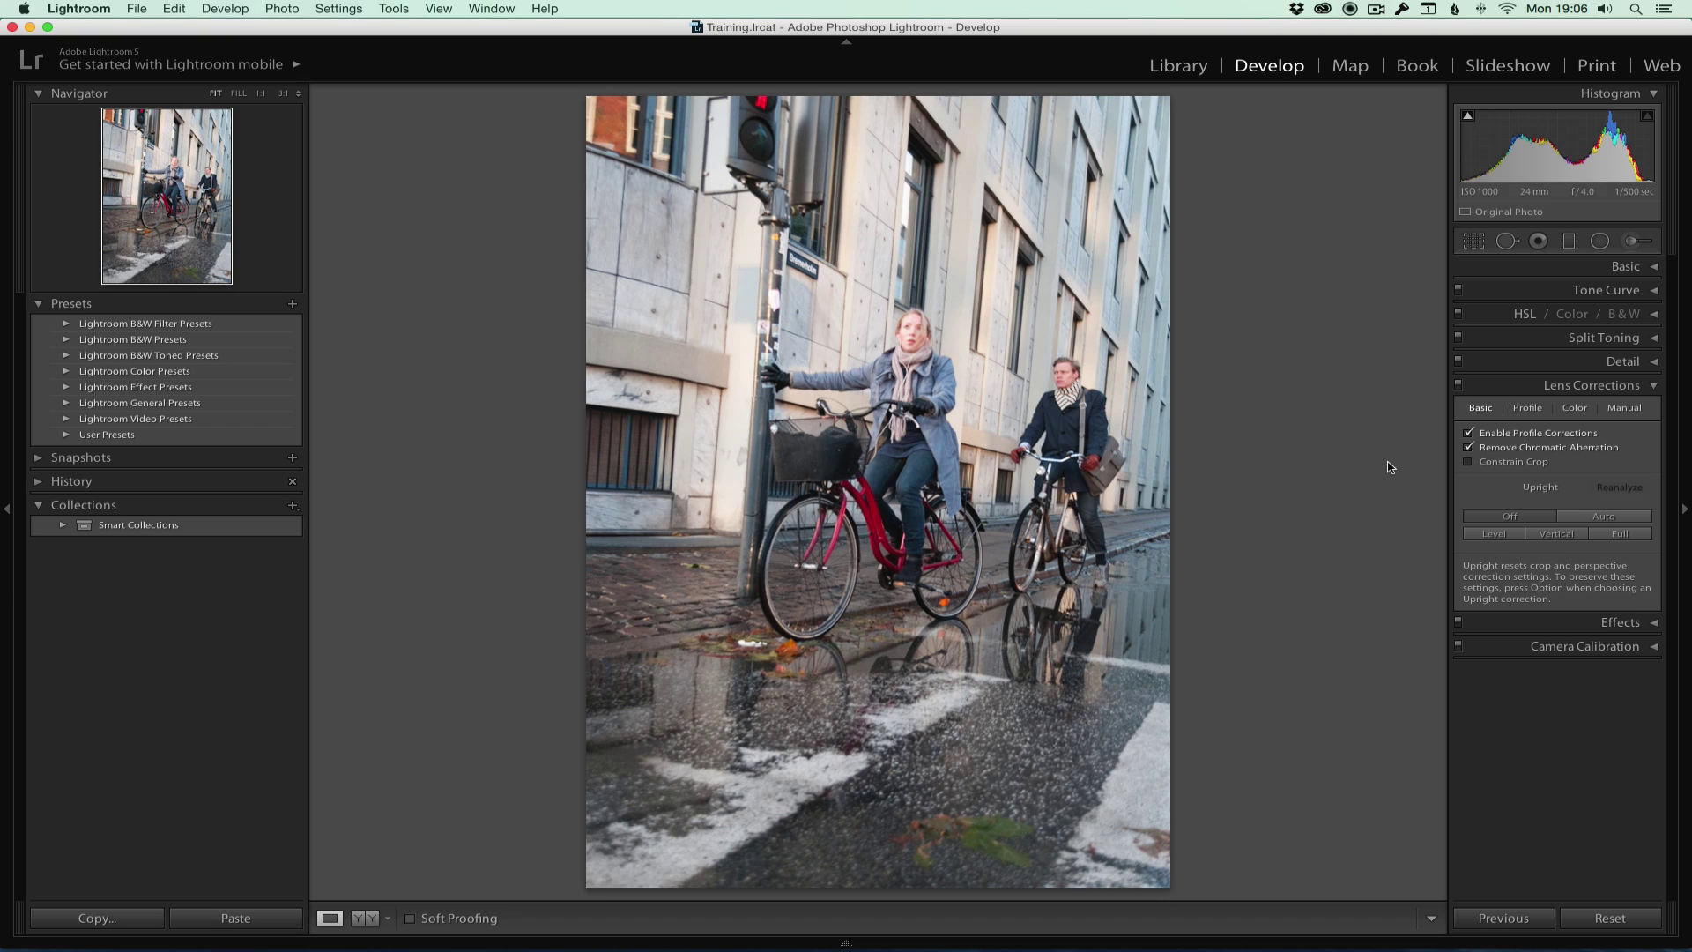
Confirm the applied Nikon lens profile under Profile, leaving it unchanged
left_click(1527, 410)
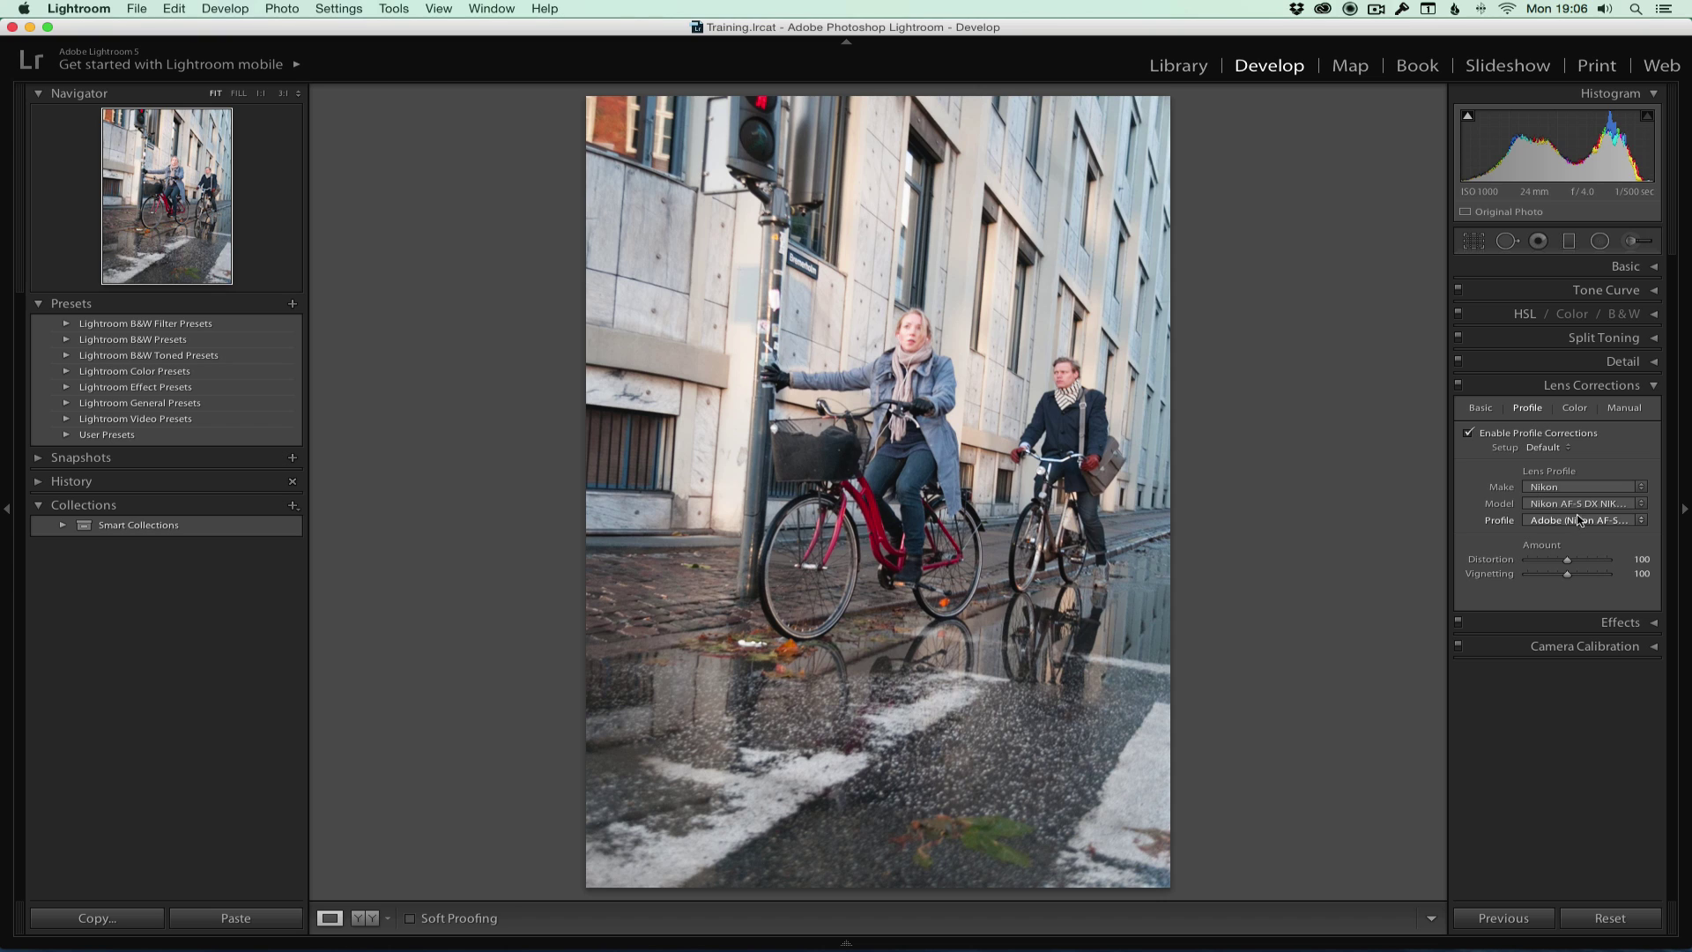
left_click(1582, 520)
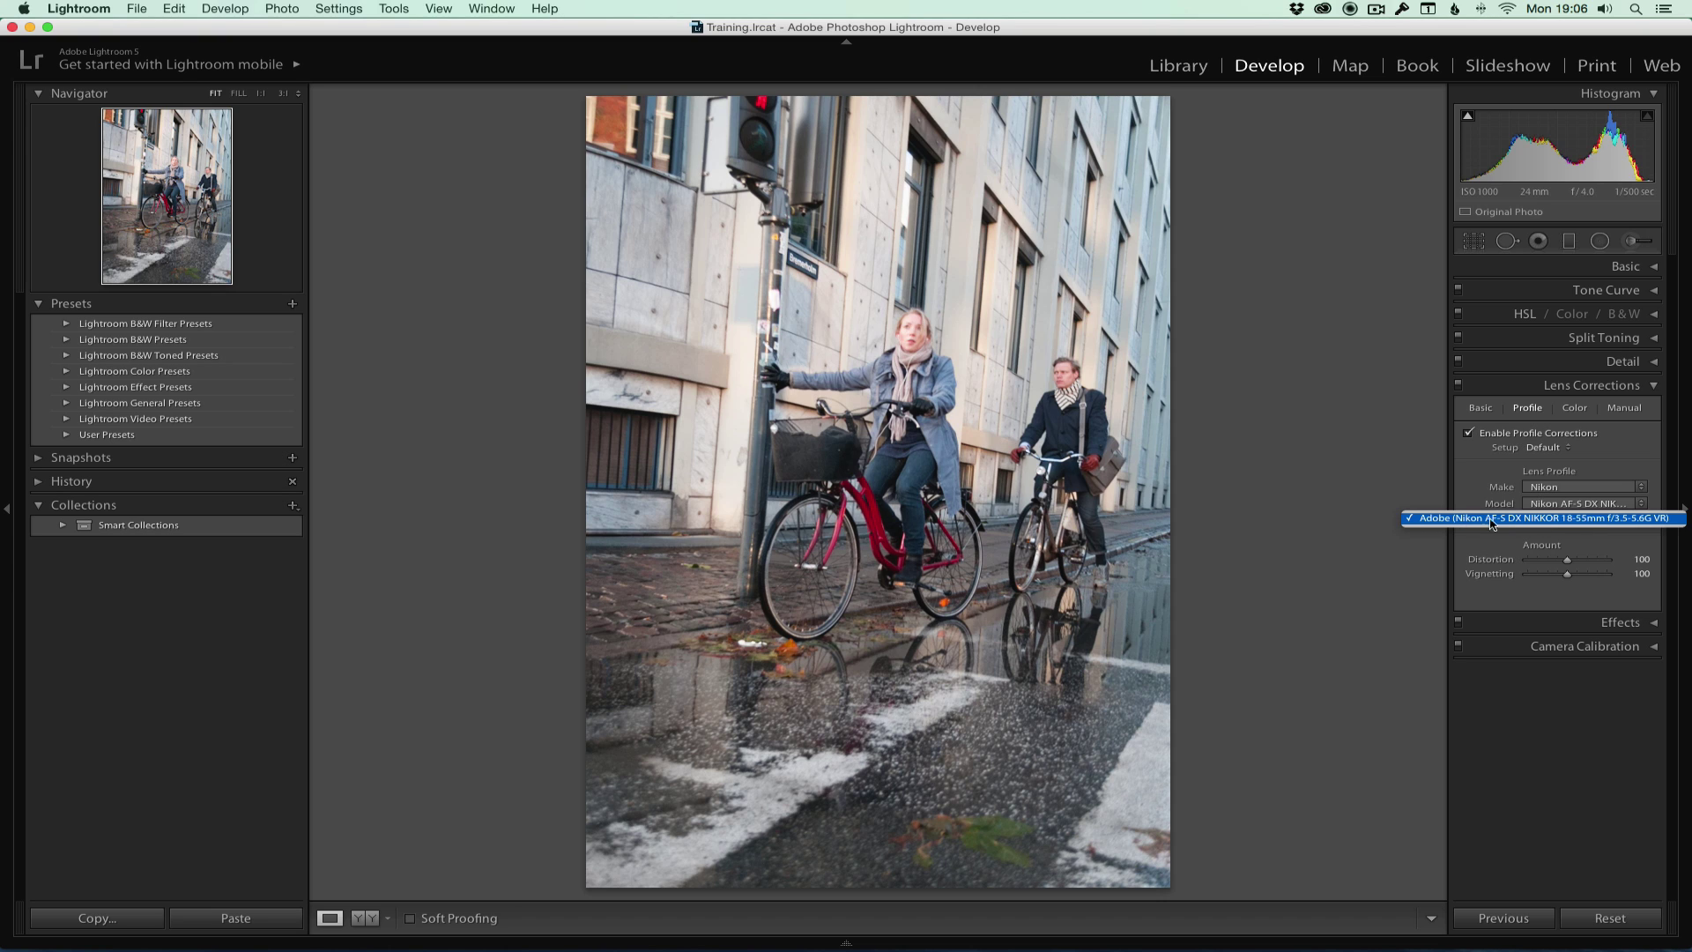
left_click(1365, 453)
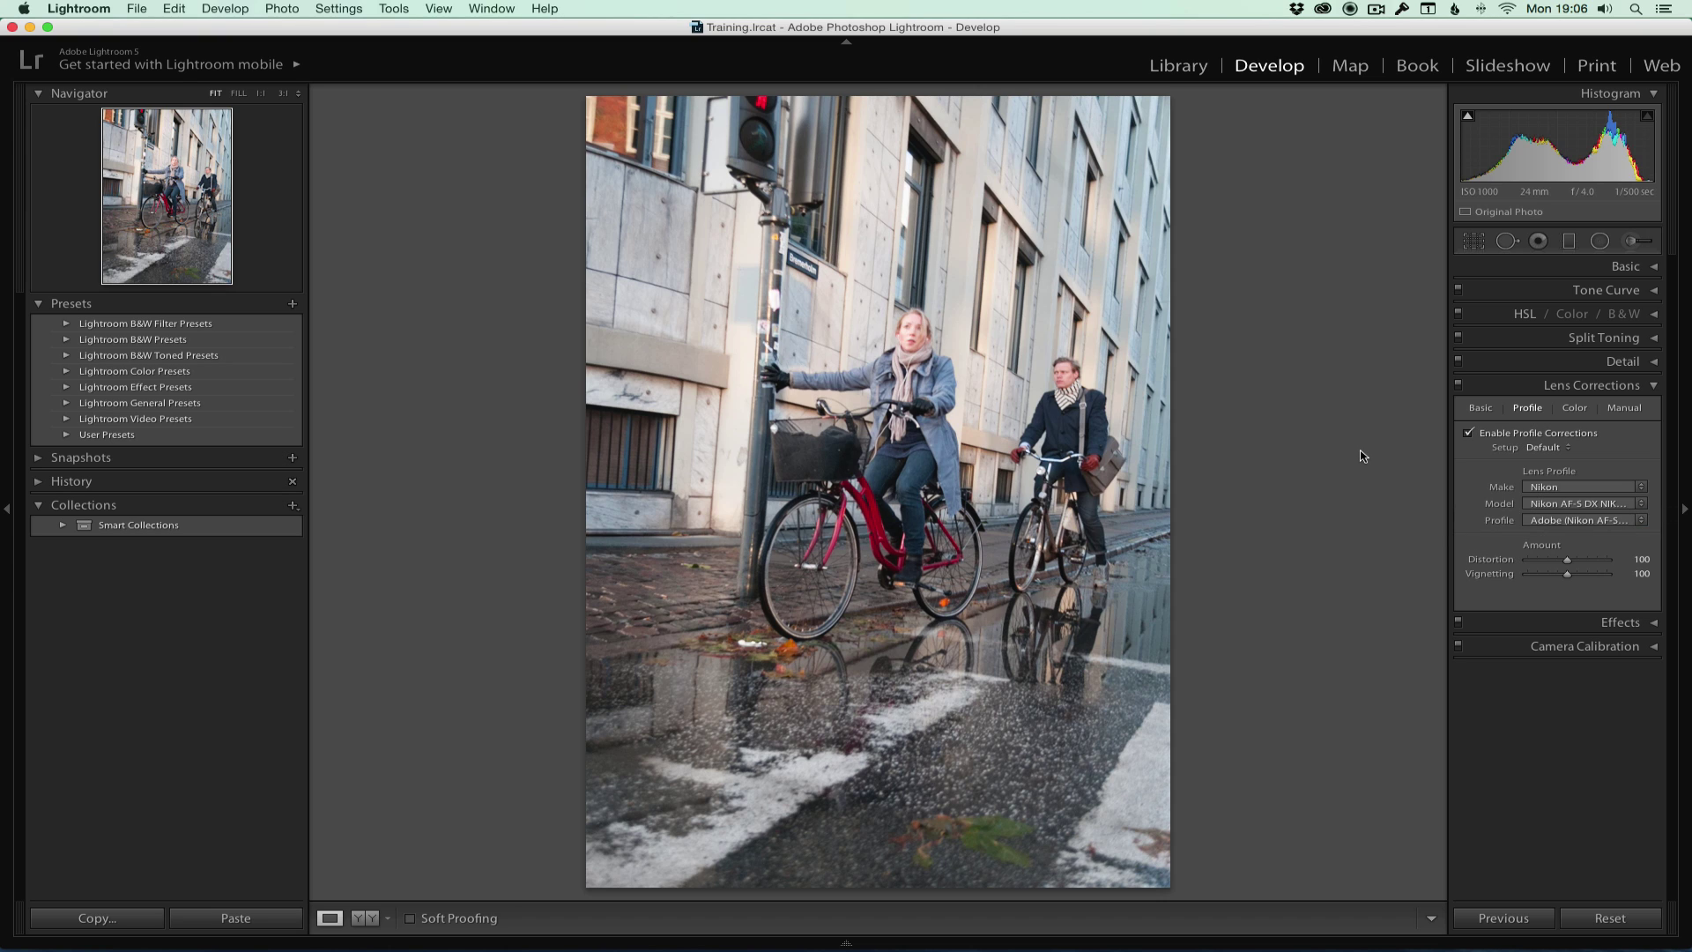
left_click(1480, 408)
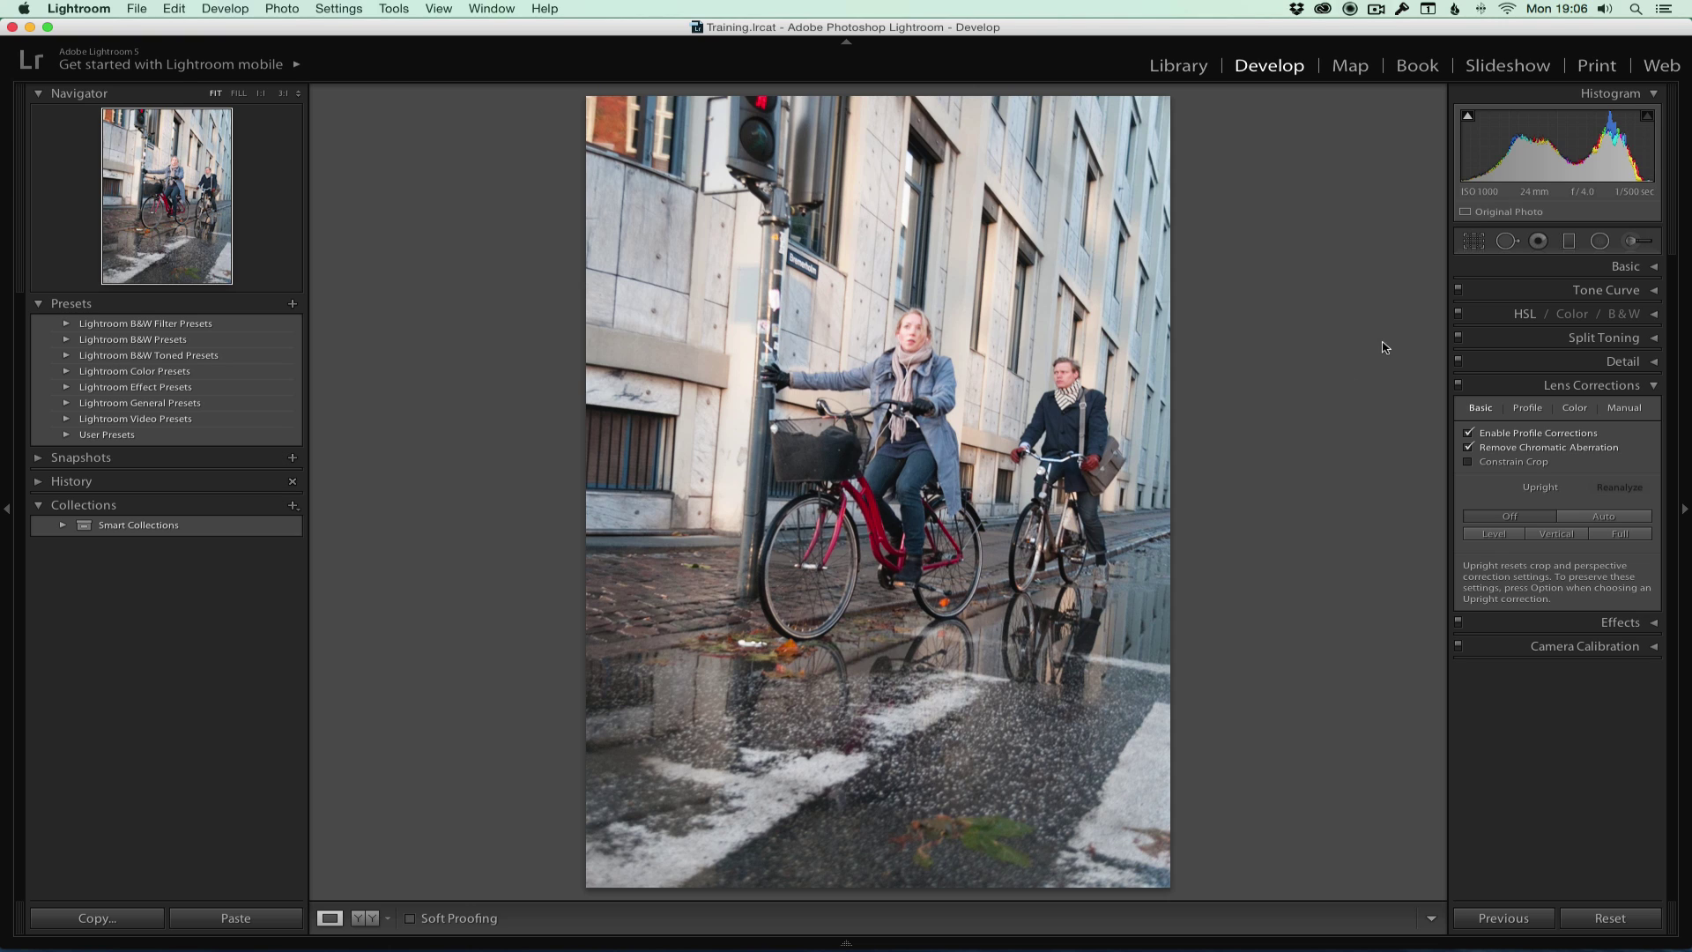
Crop in from the top-left and bottom-right corners around the cyclists and apply it
left_click(1474, 242)
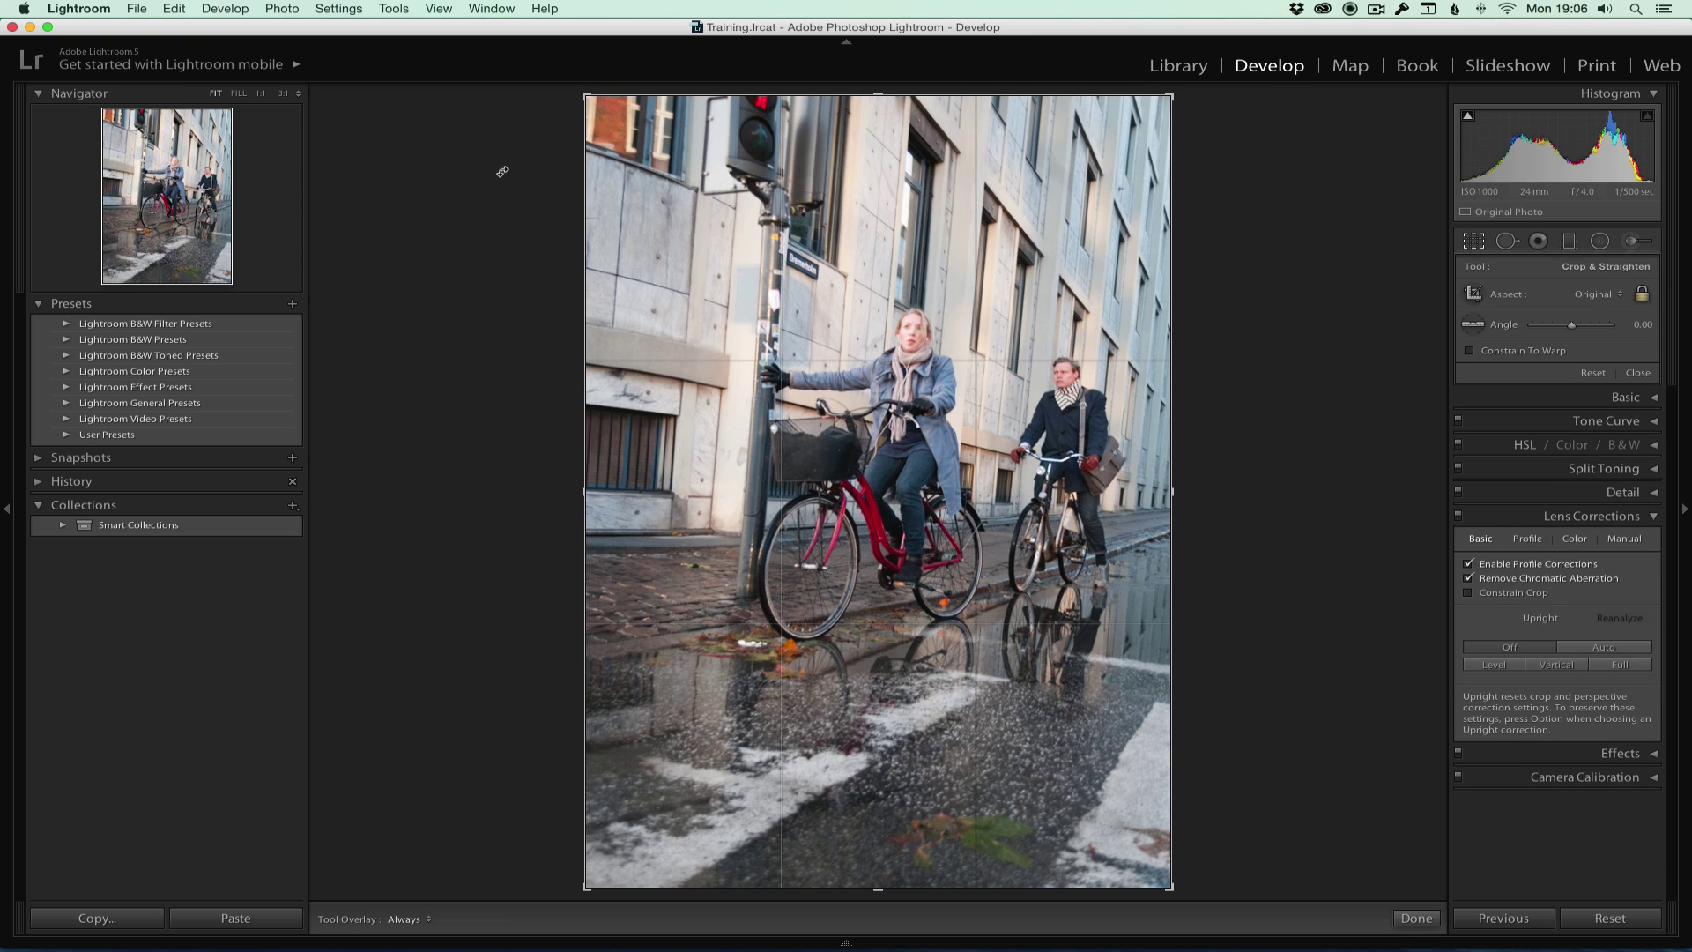
left_click_drag(575, 95, 640, 160)
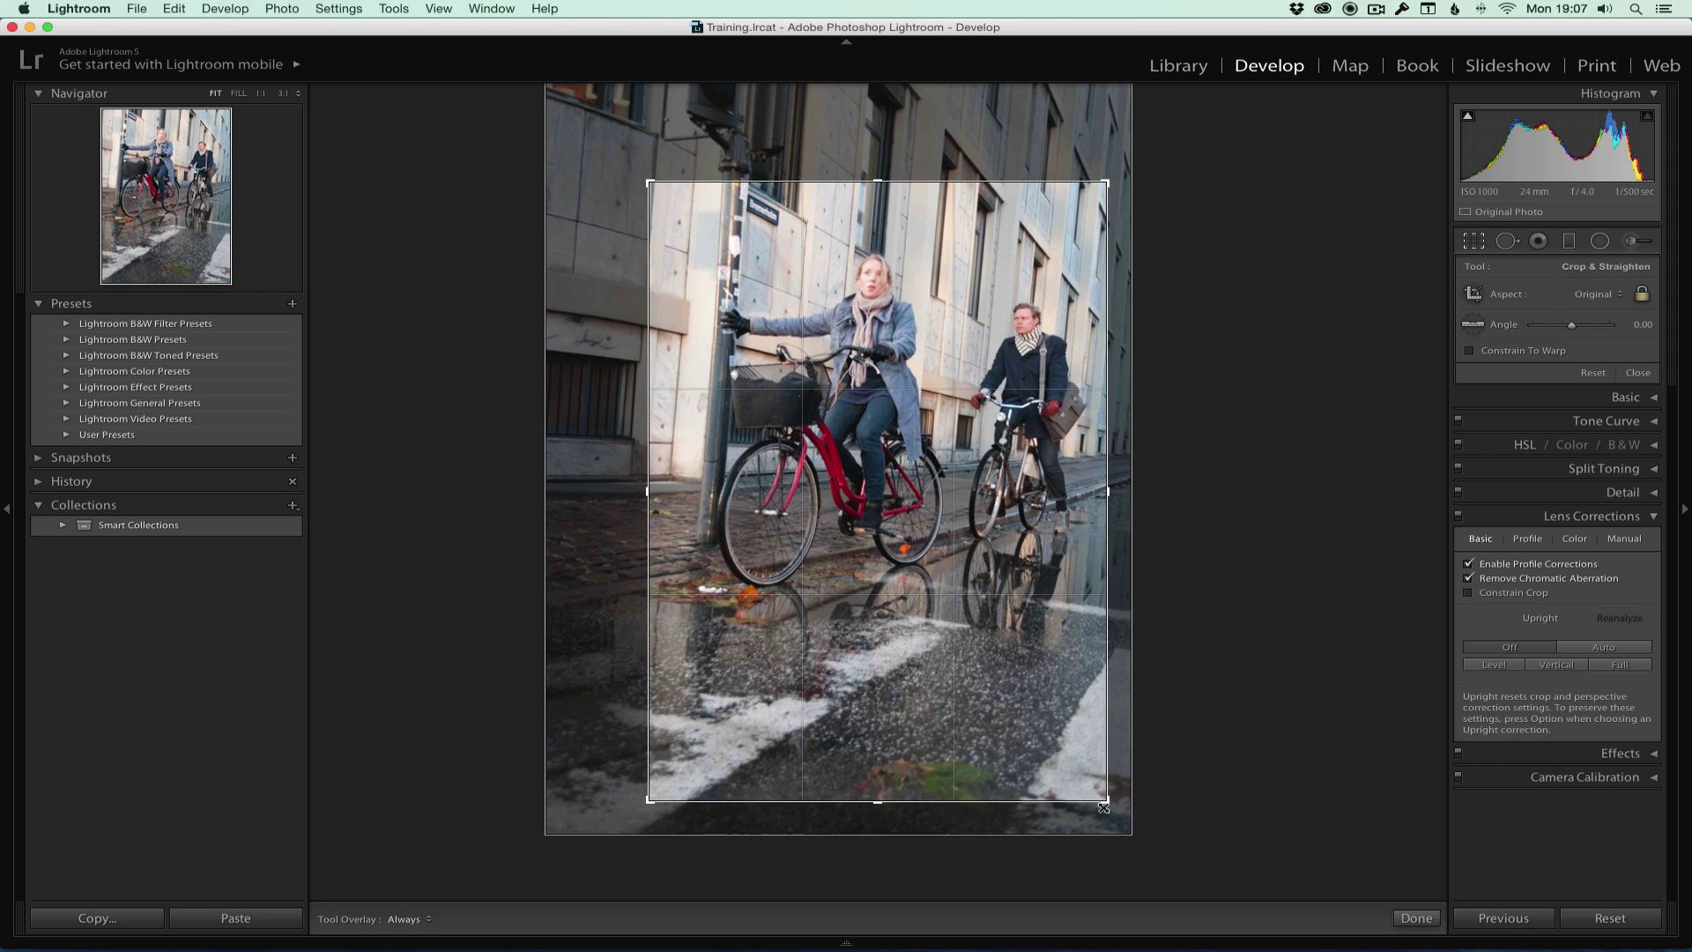
left_click_drag(1119, 818, 1083, 766)
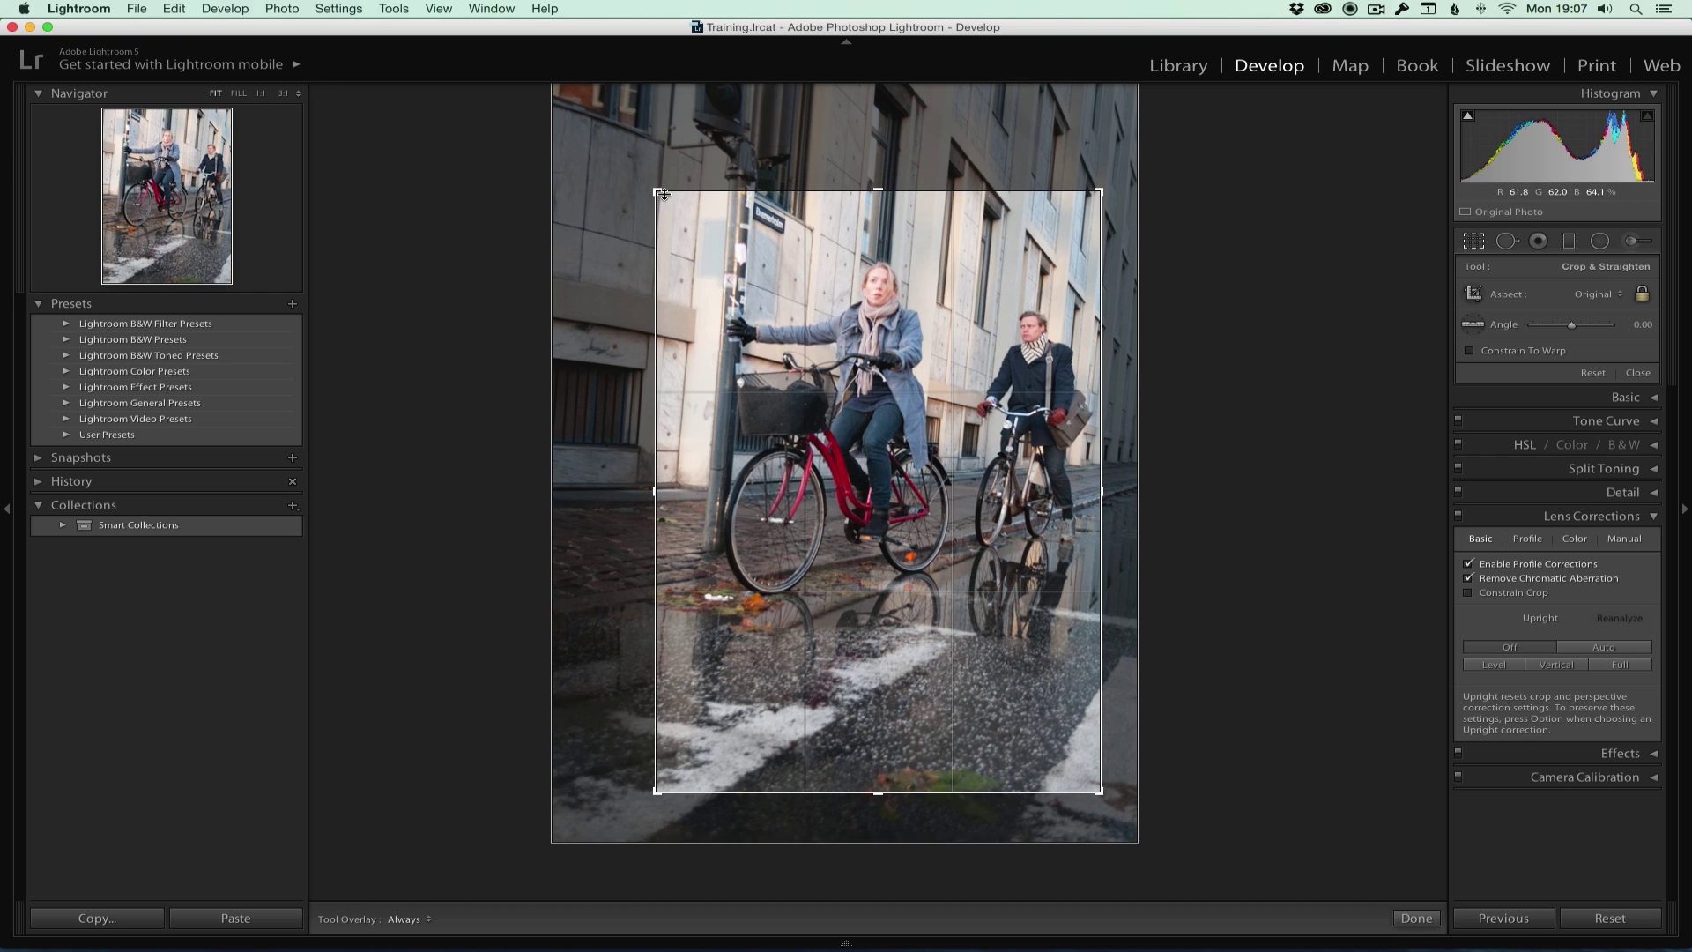
left_click_drag(656, 191, 645, 190)
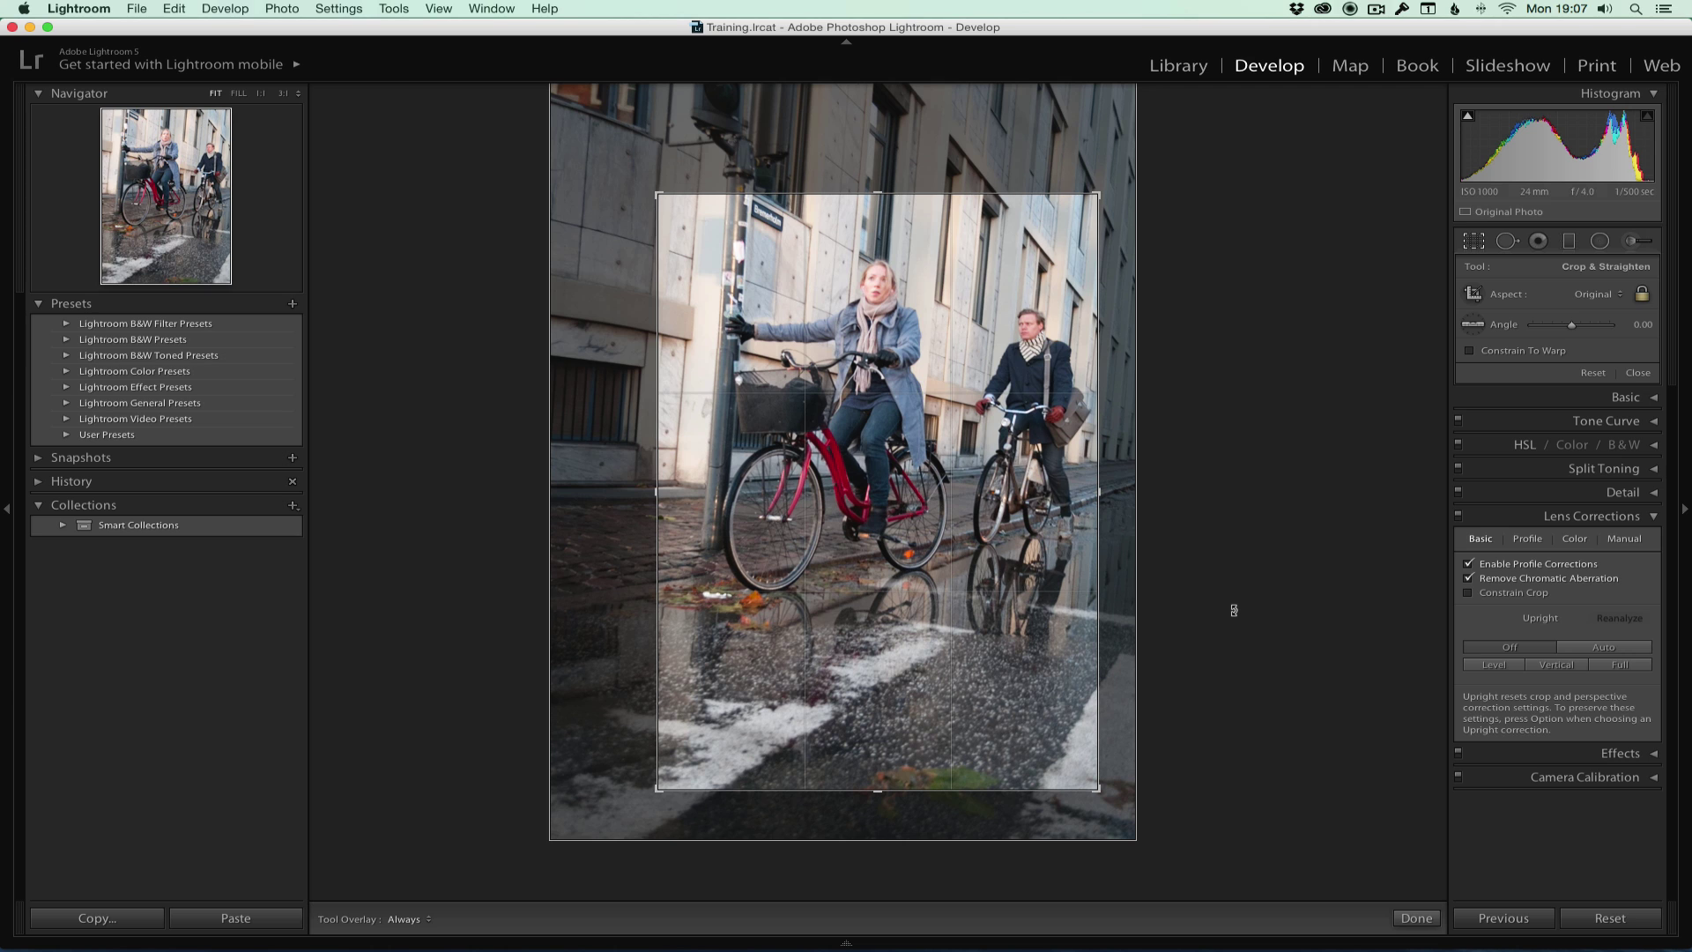
key("Return")
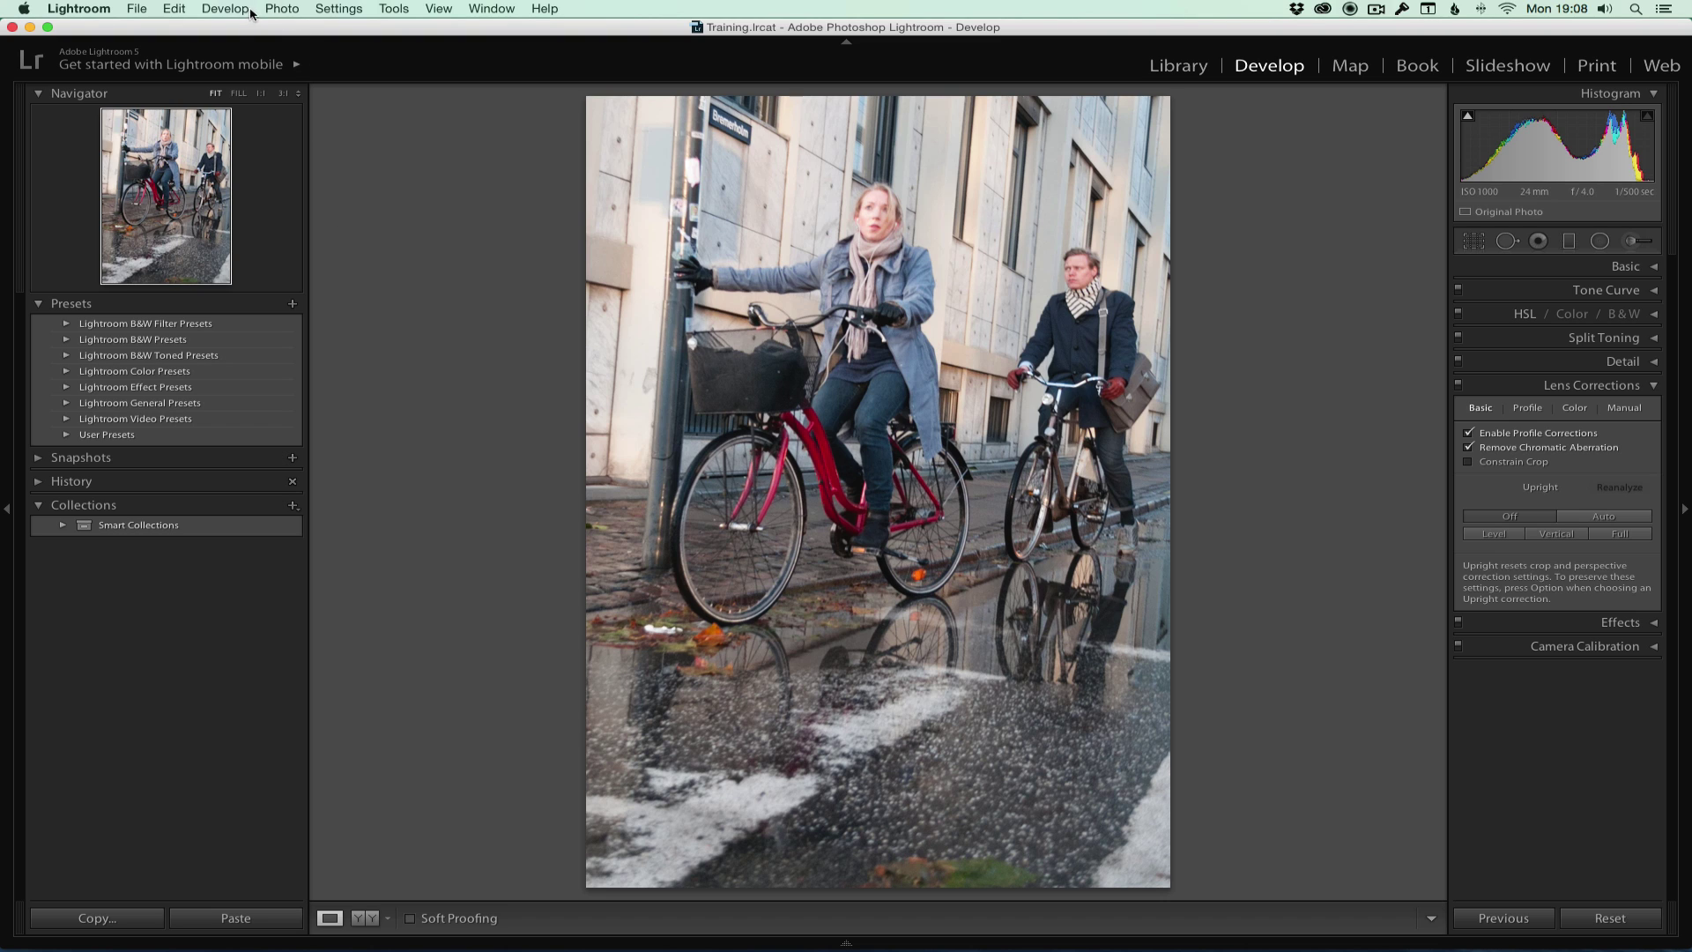
Send the photo to Color Efex Pro 4 via Photo > Edit In
left_click(283, 9)
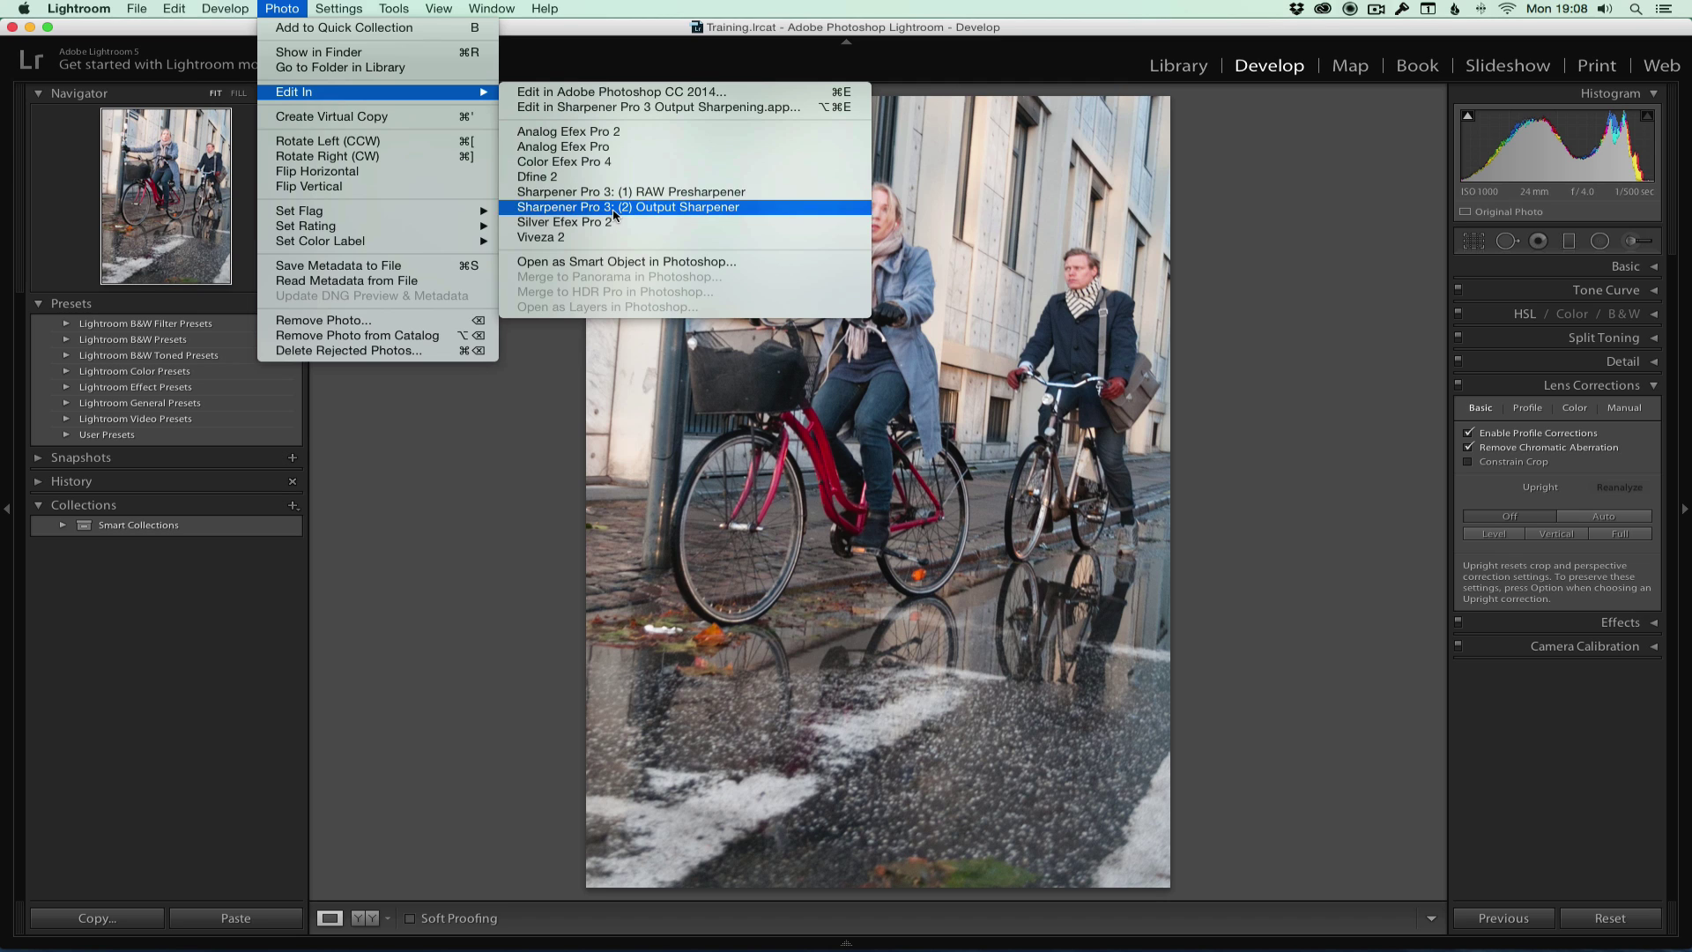
mouse_move(293, 91)
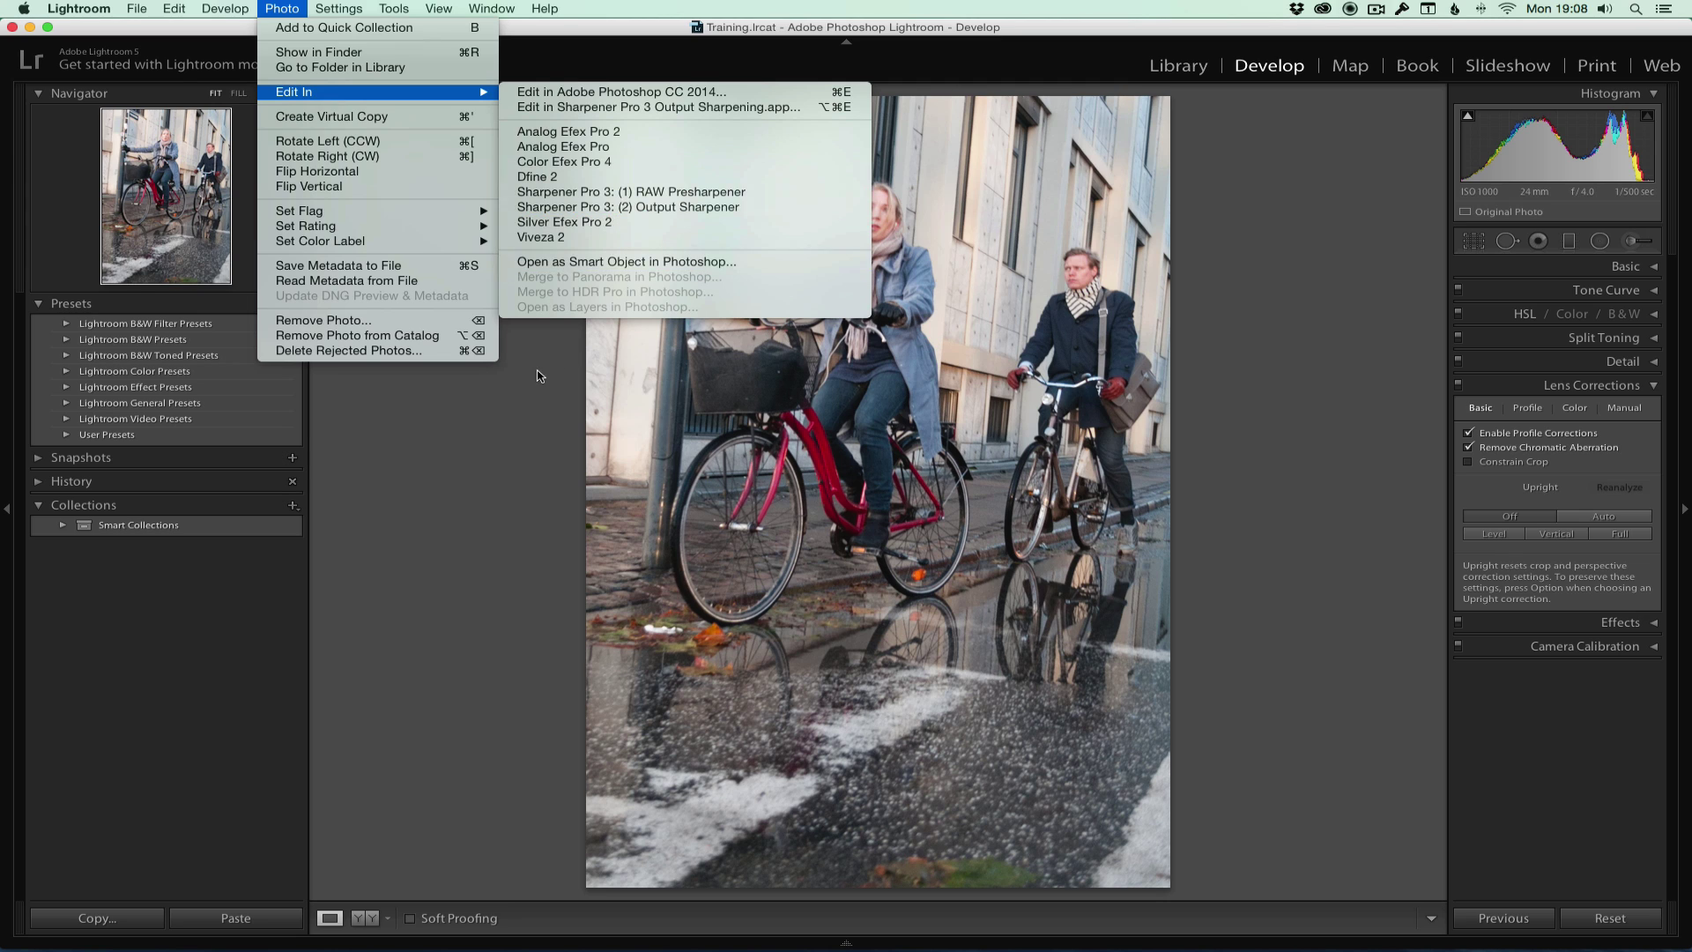
left_click(542, 375)
left_click(281, 13)
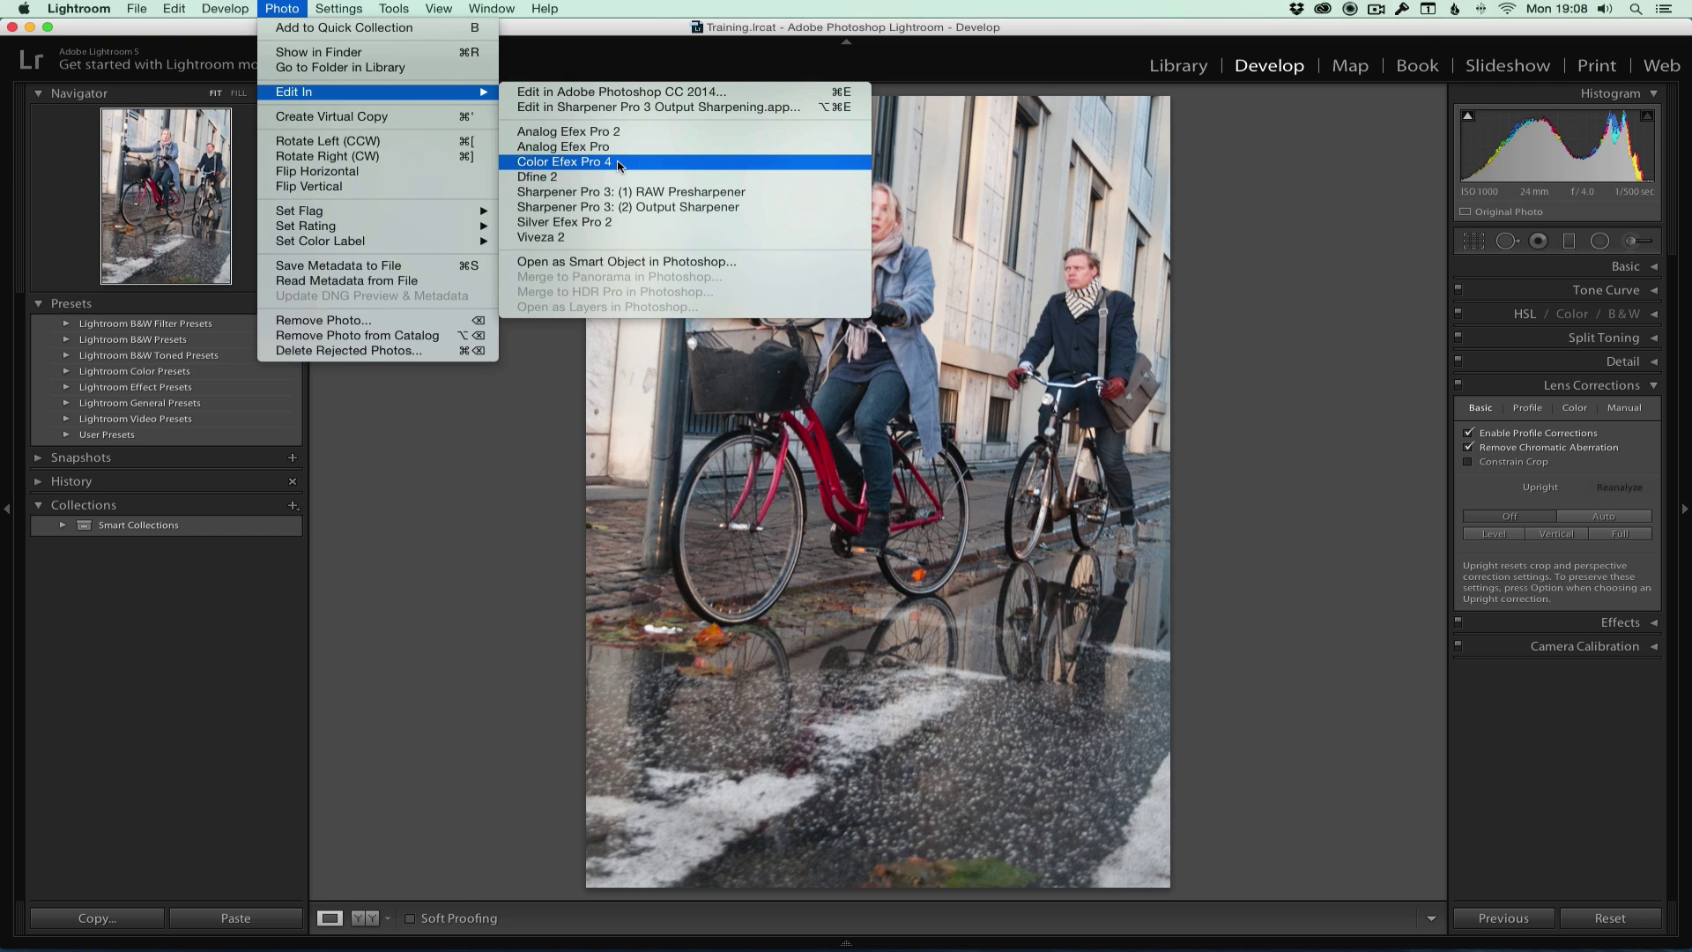
left_click(616, 164)
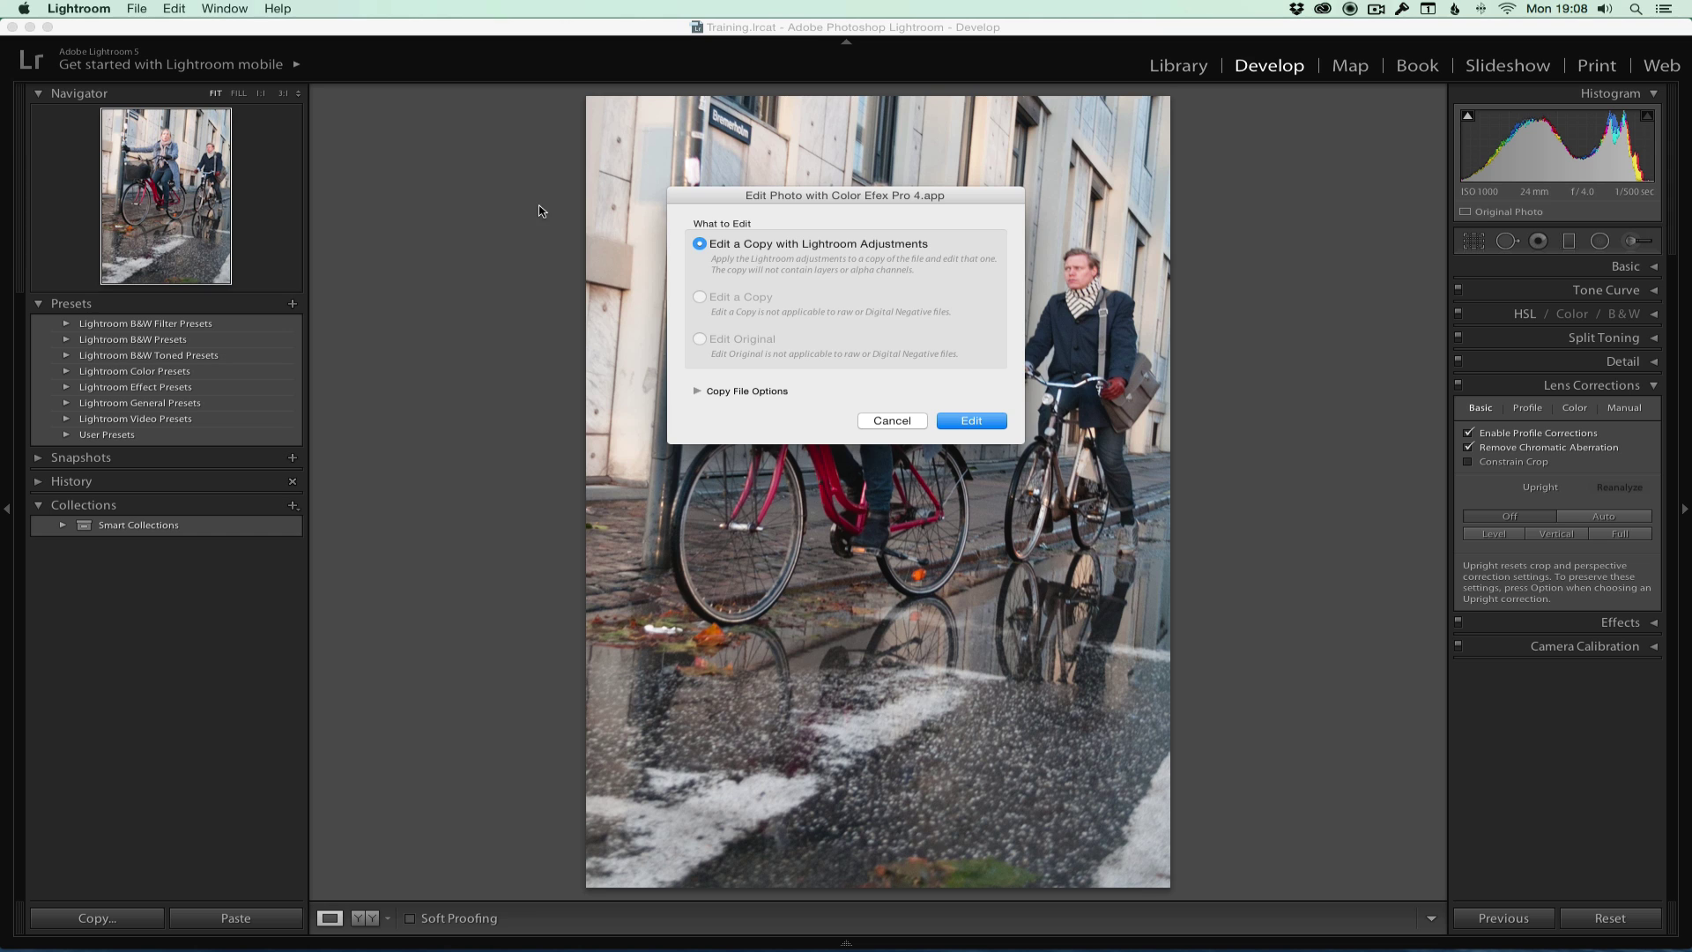
Edit a copy in Color Efex Pro 4 with Detail Extractor at 45%
left_click(978, 420)
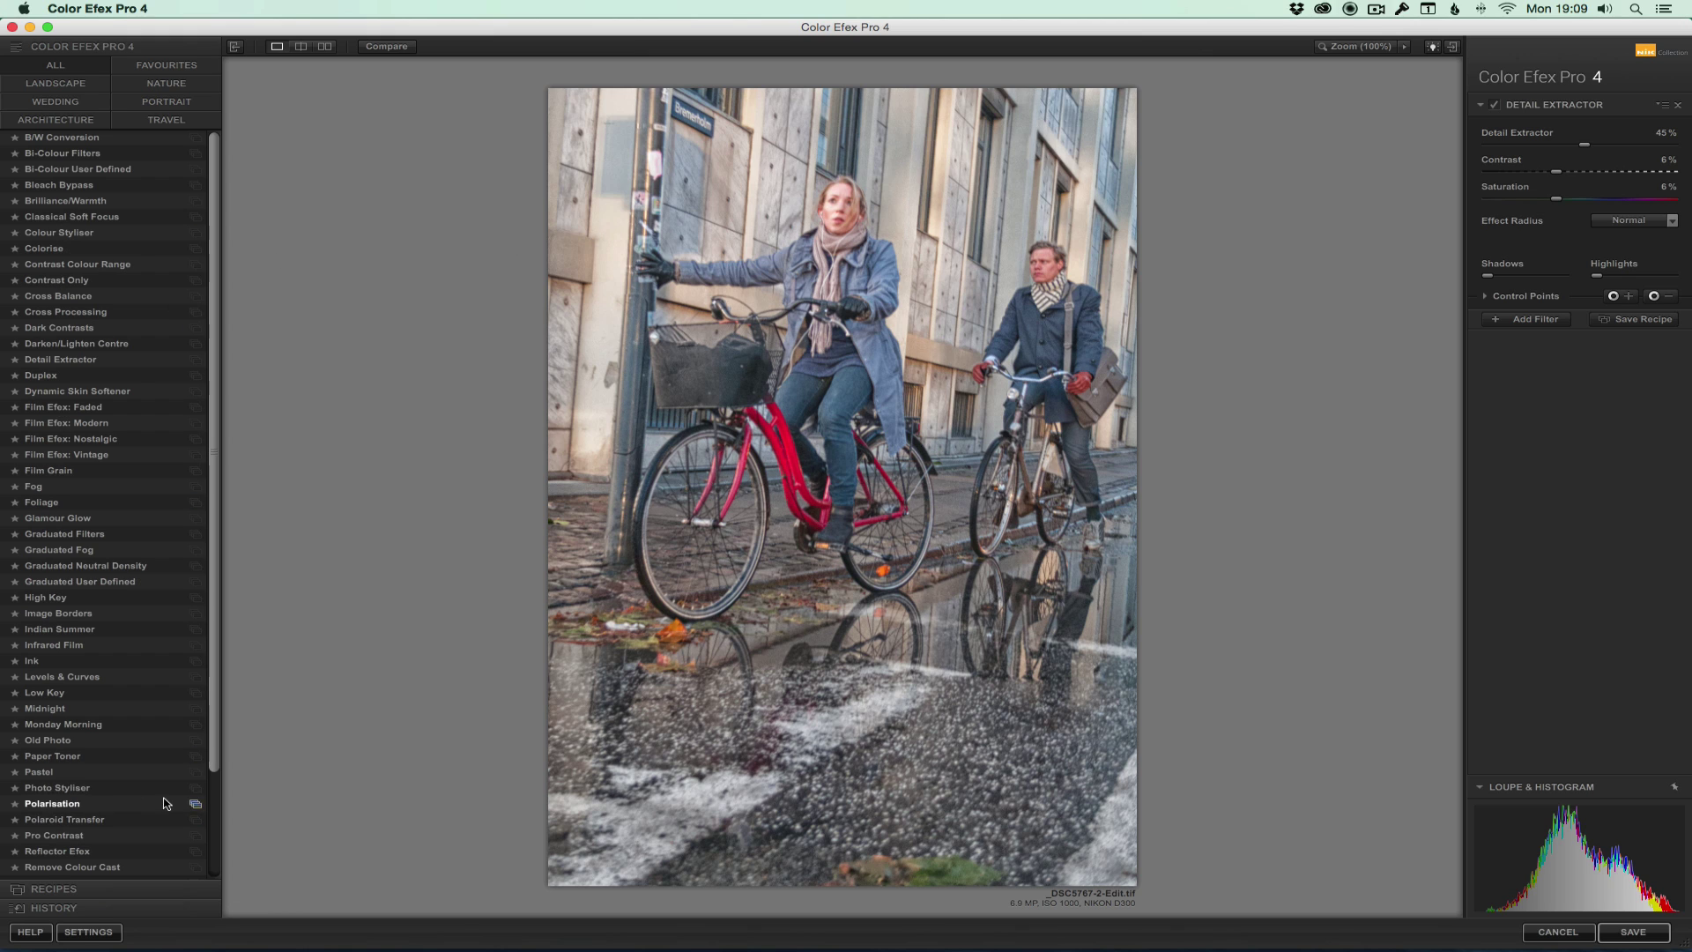
scroll(212, 813, "down", 3)
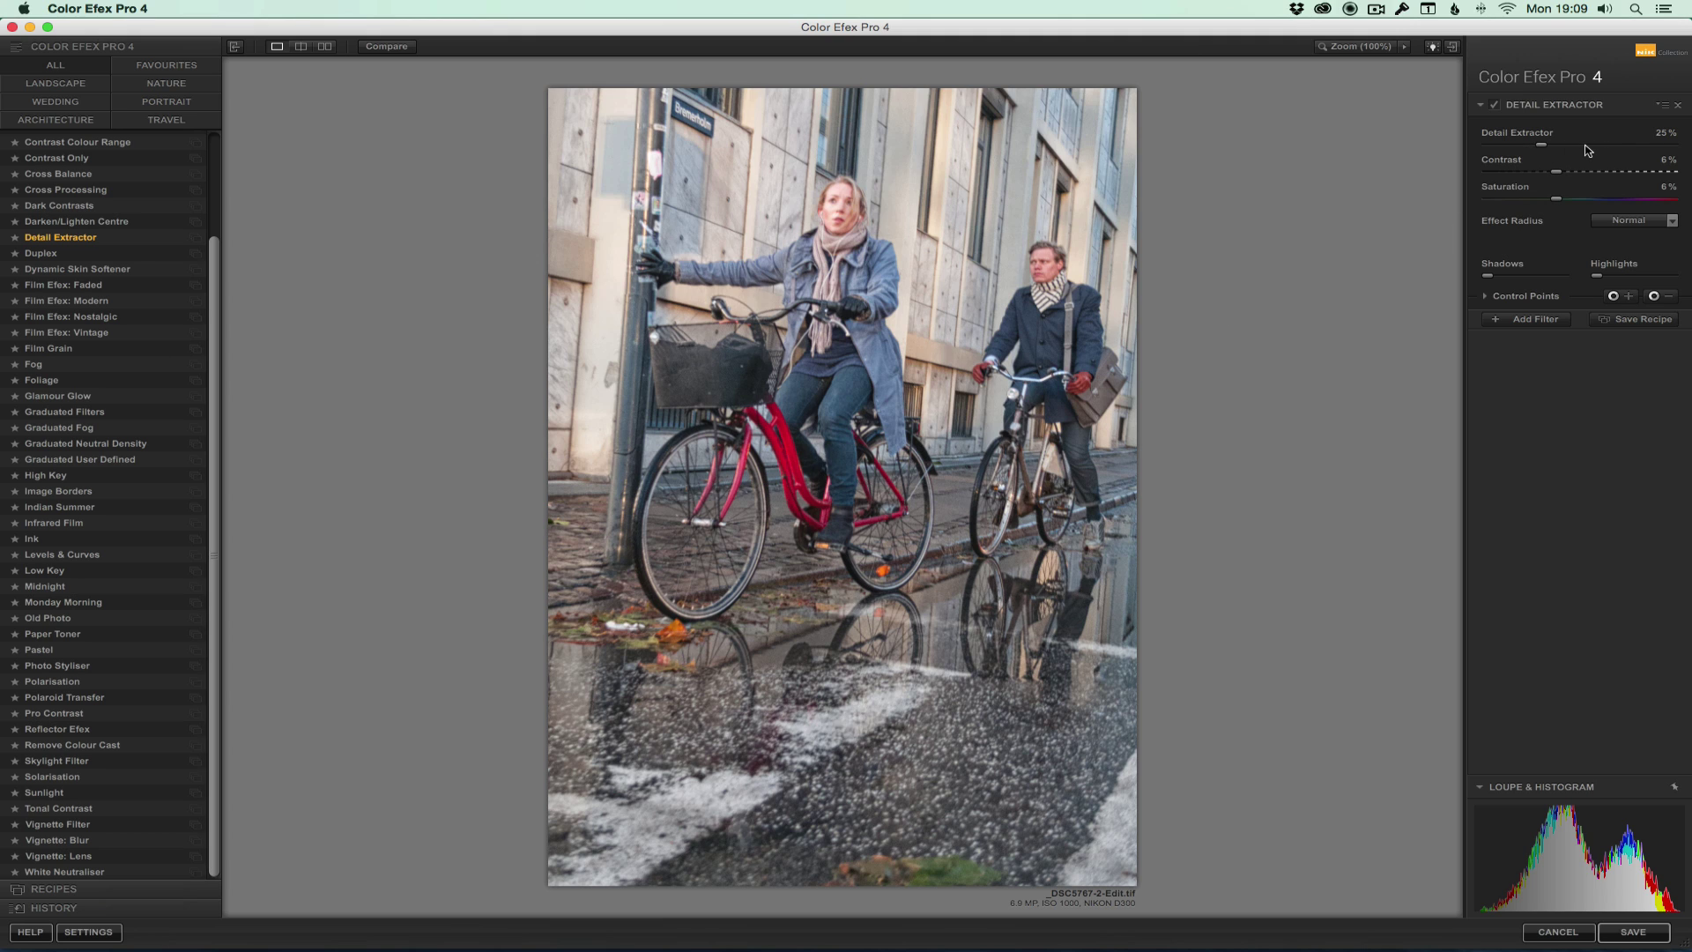
left_click(1586, 146)
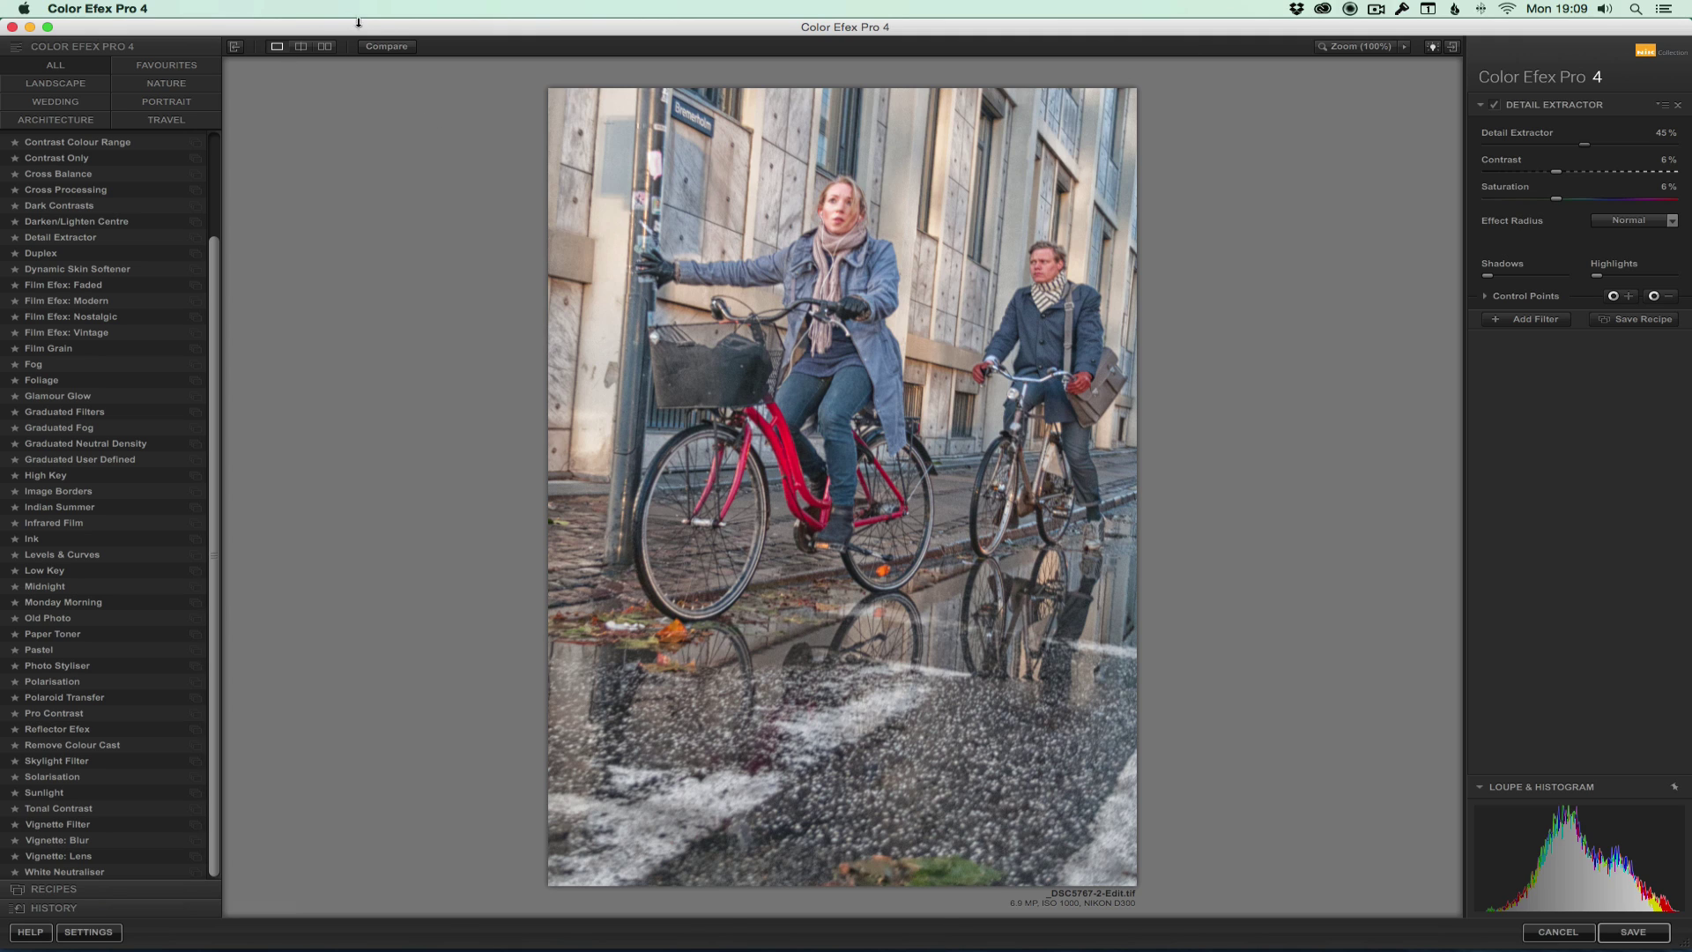
Compare the result with the original, then save it back to Lightroom
left_click(393, 48)
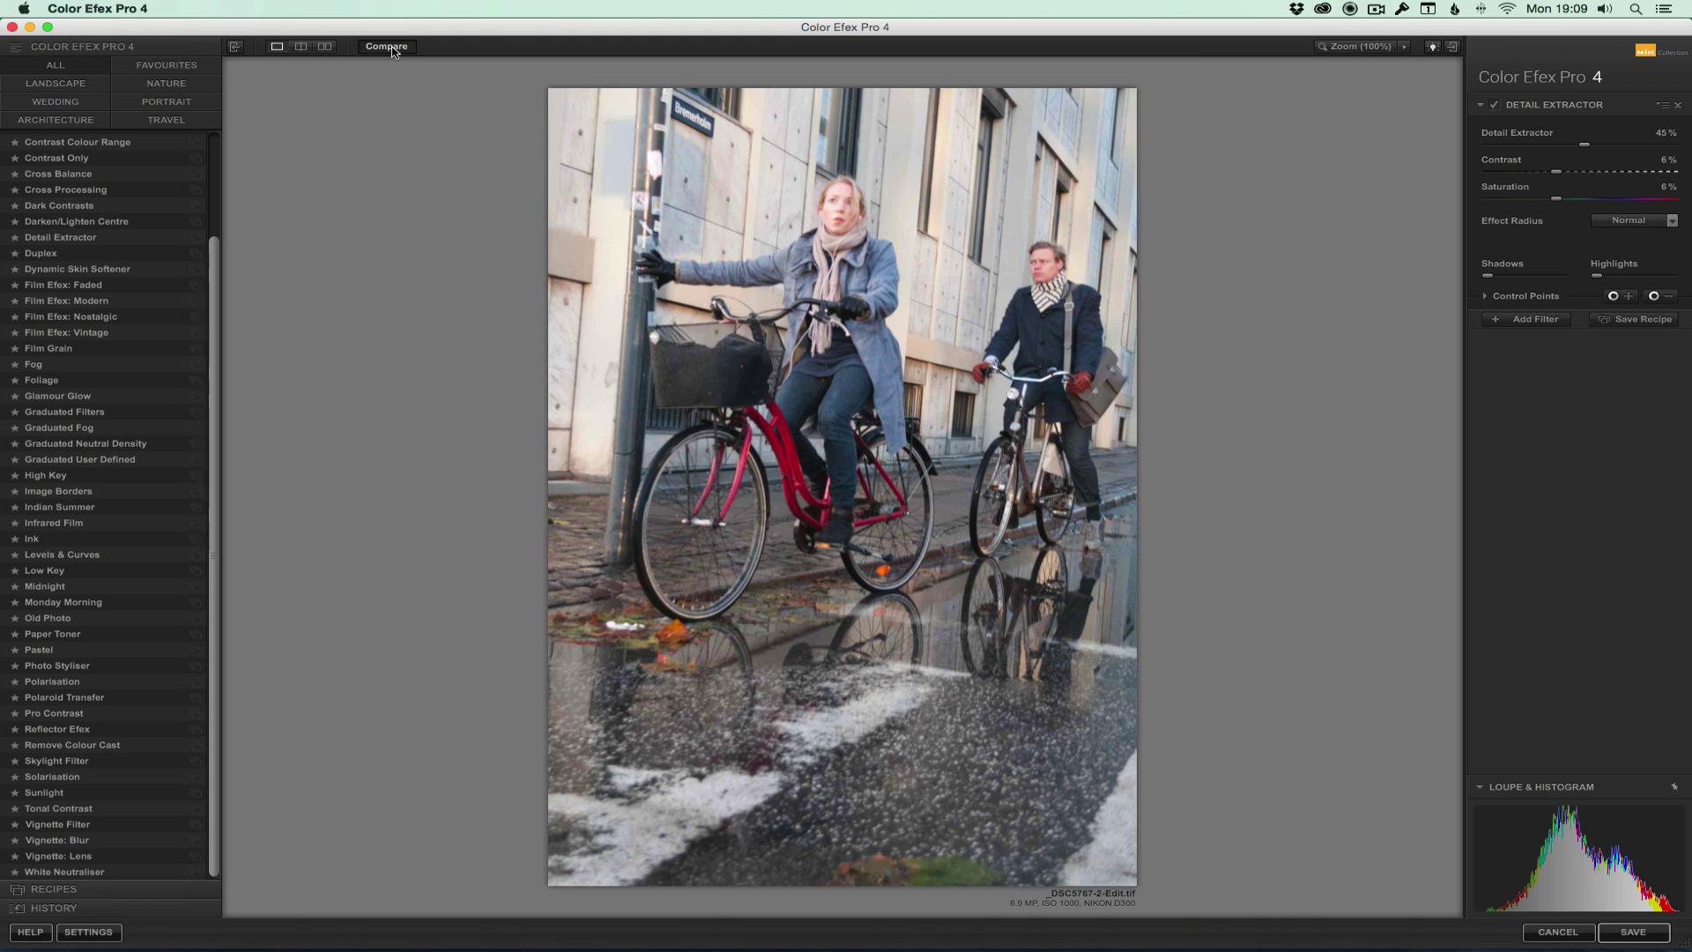
left_click(393, 48)
left_click(393, 49)
left_click(393, 49)
left_click(393, 48)
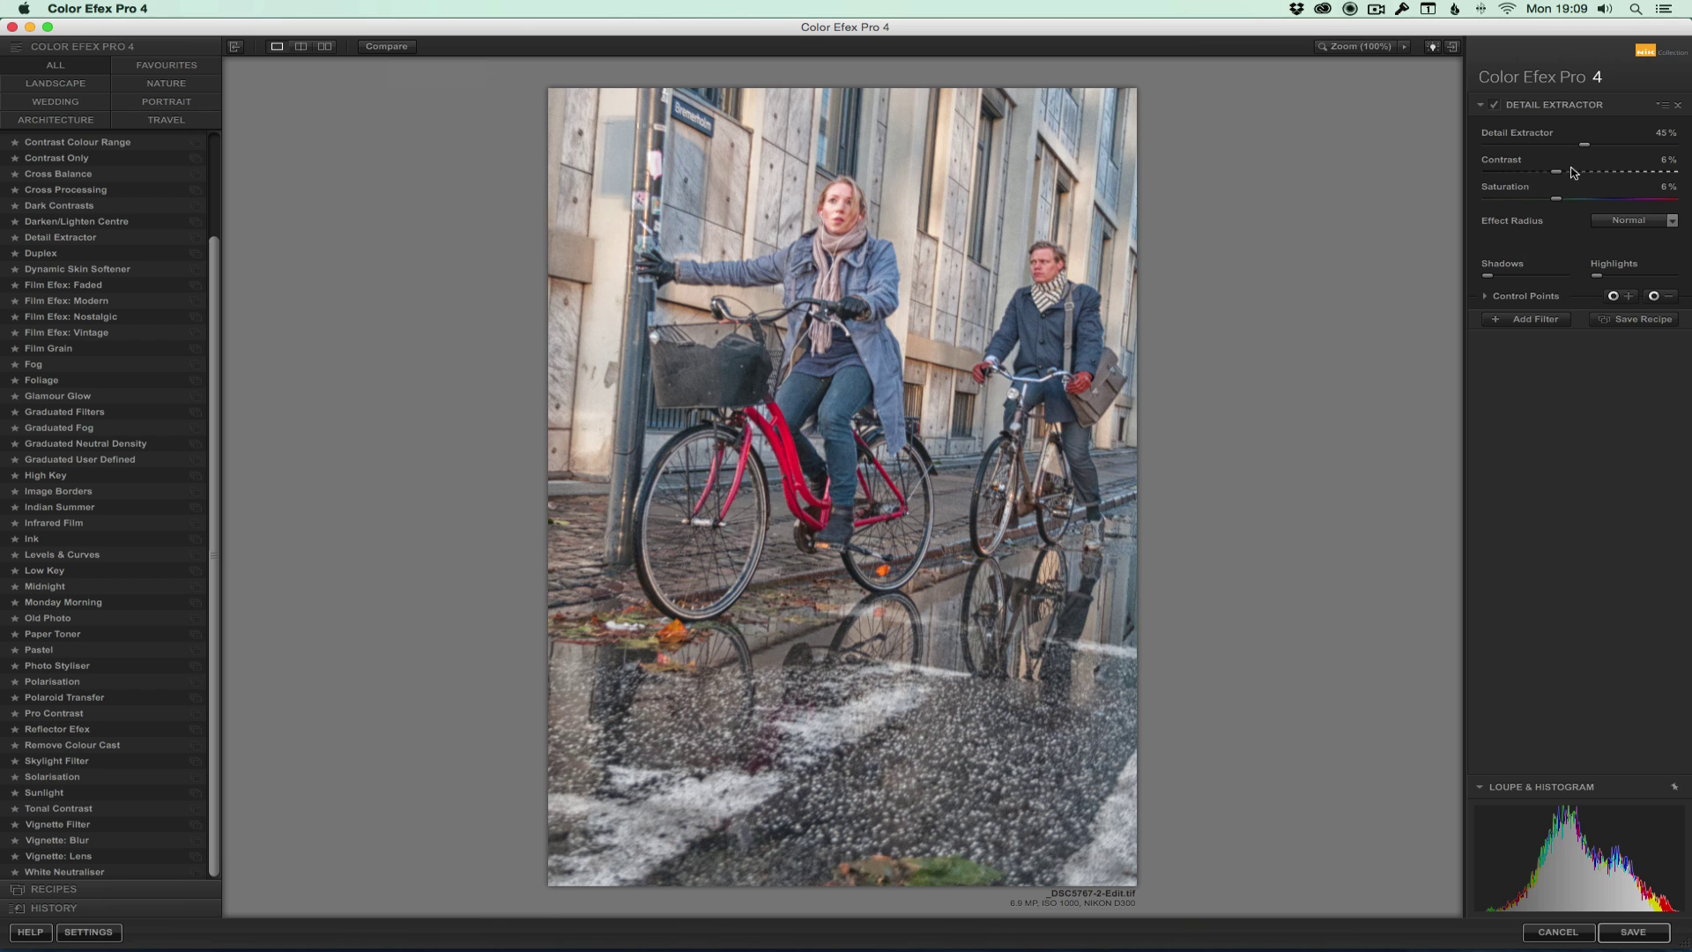
mouse_move(1574, 859)
left_click(1626, 931)
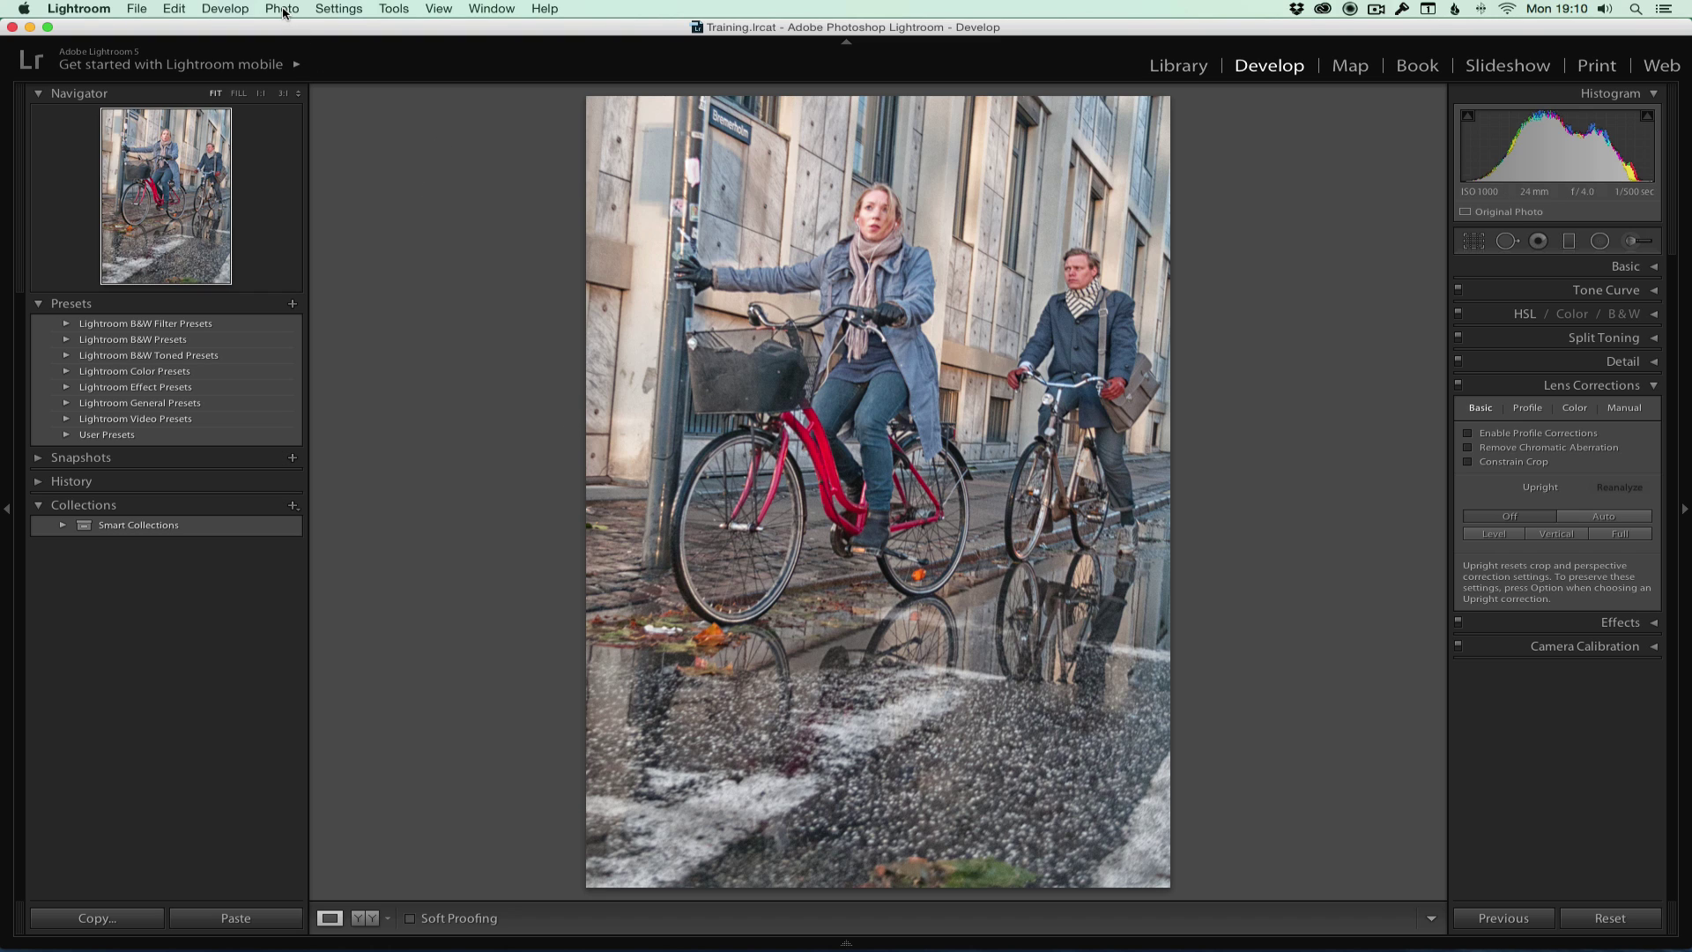
Check 1:1 detail on the woman's face, then send the photo to Sharpener Pro 3 Output Sharpener
left_click(887, 220)
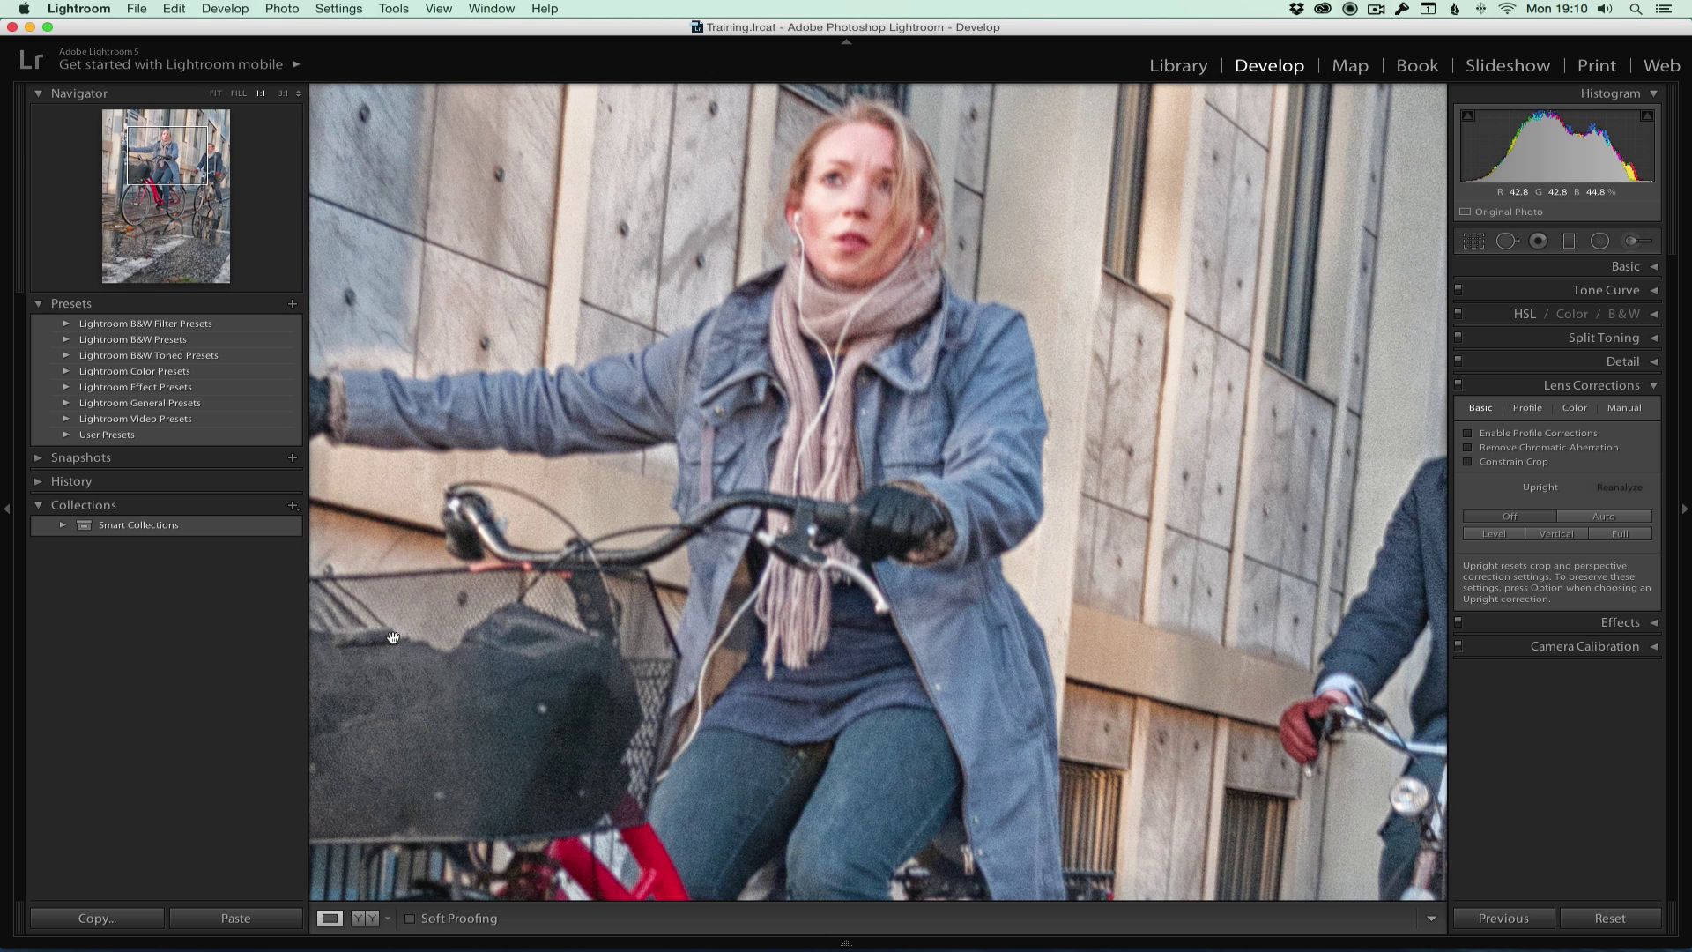
left_click(902, 370)
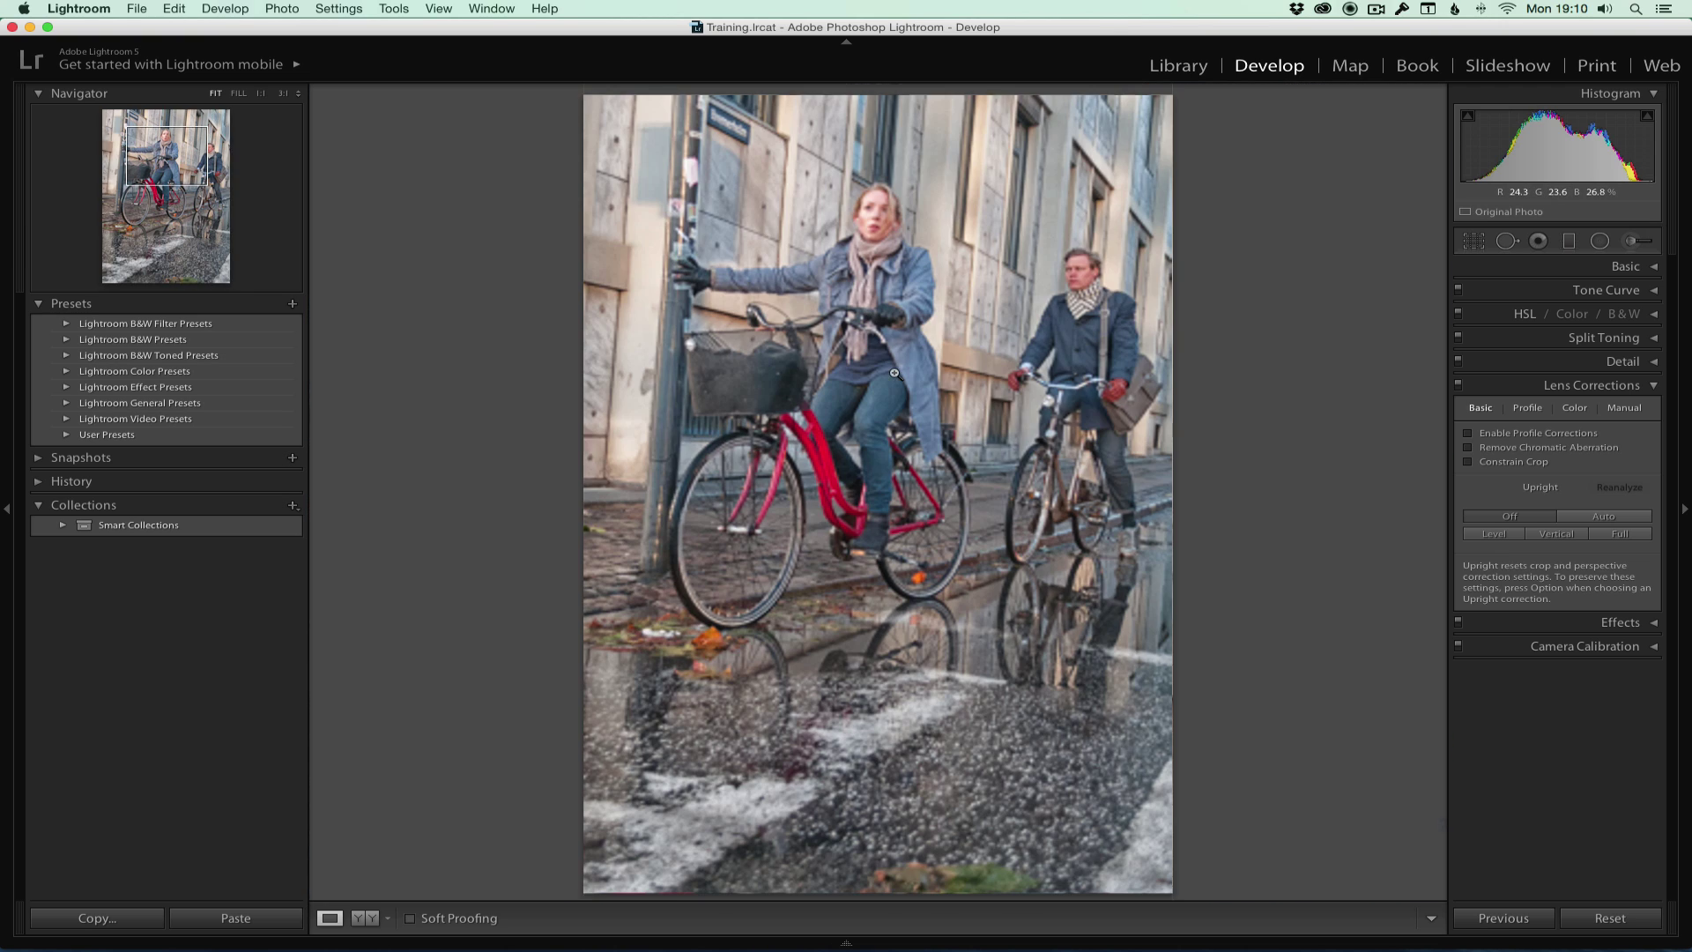
left_click(280, 9)
mouse_move(294, 92)
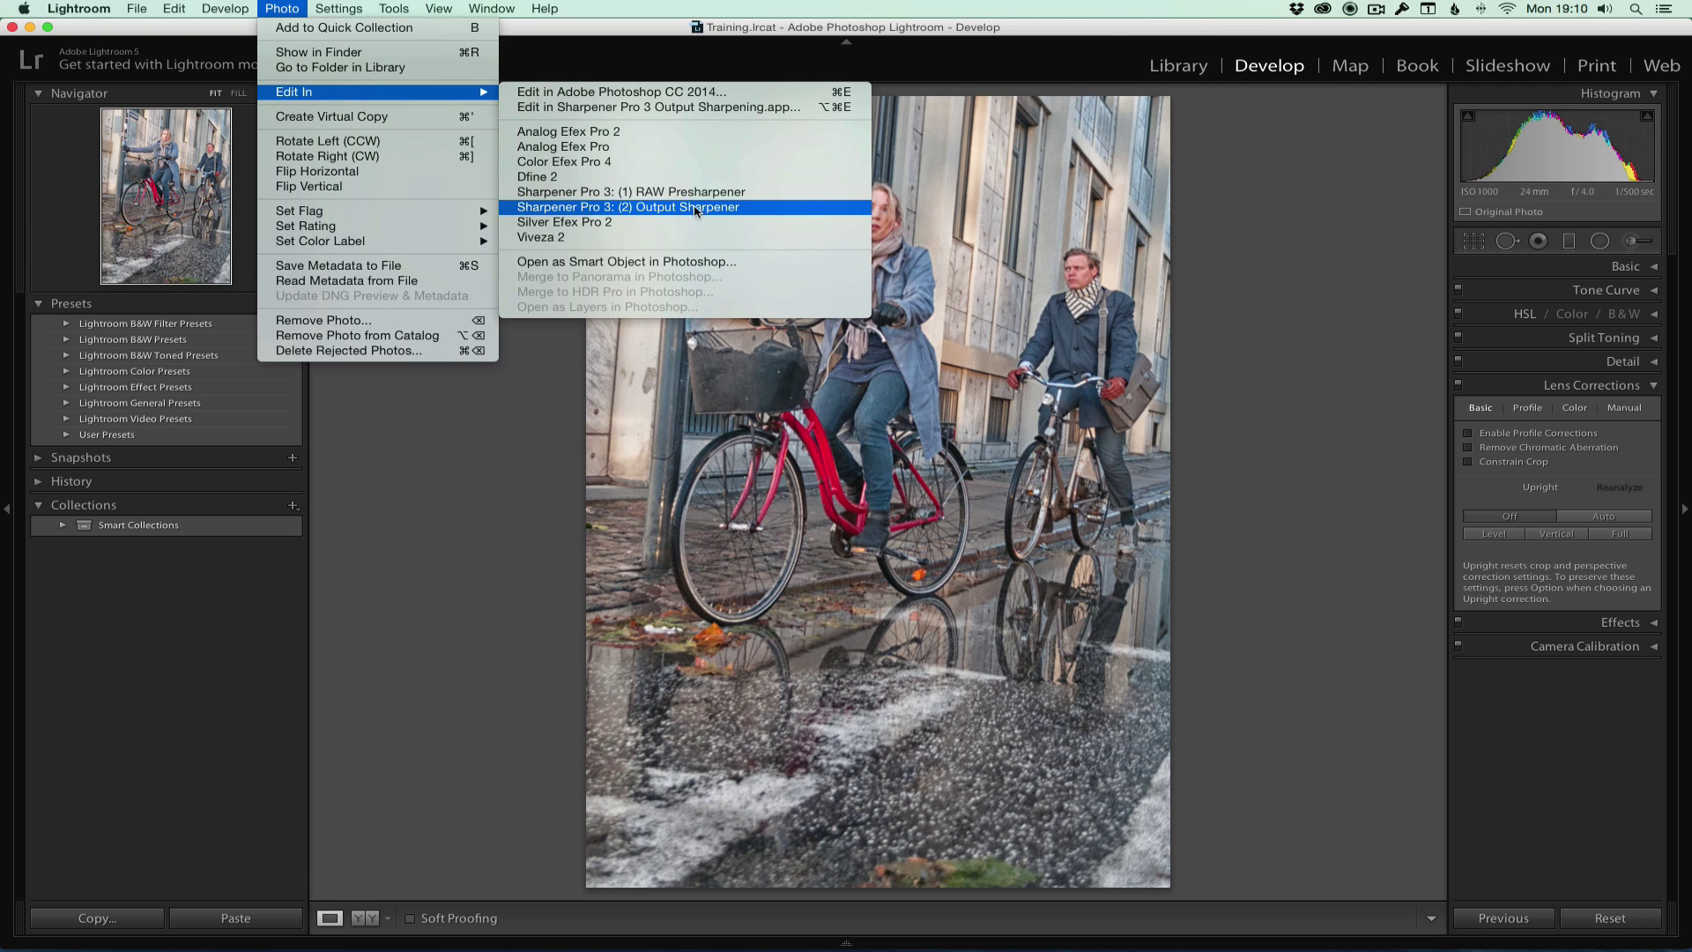
left_click(668, 330)
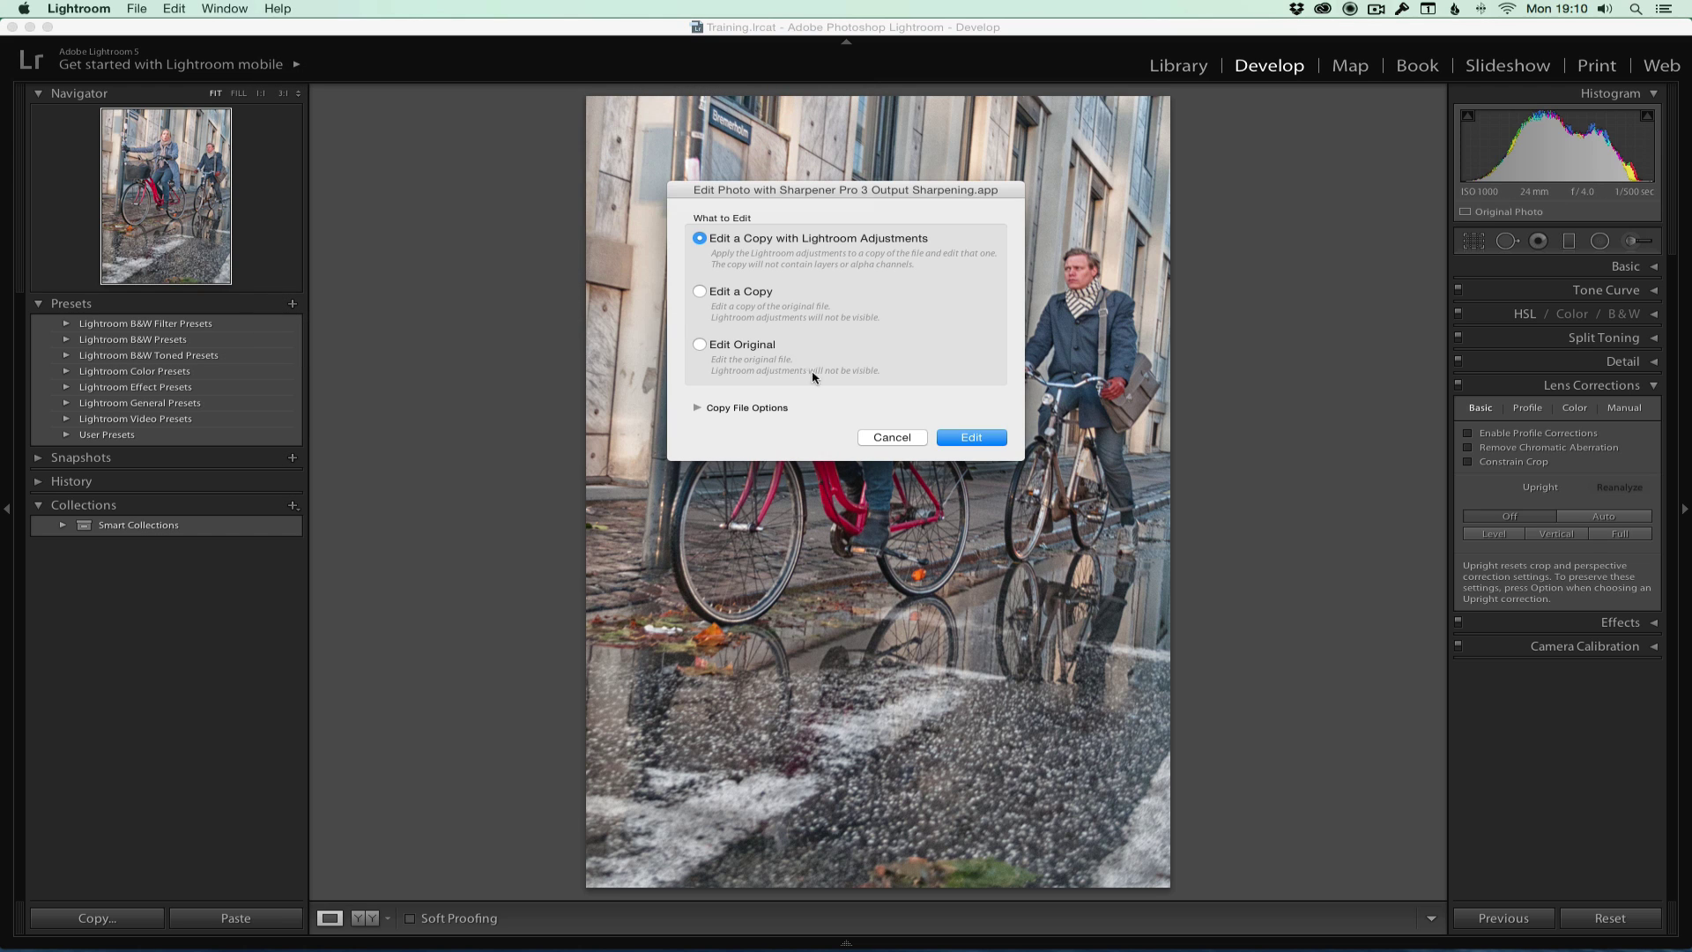
Edit a copy in Sharpener Pro 3 and save it with default display sharpening
left_click(971, 436)
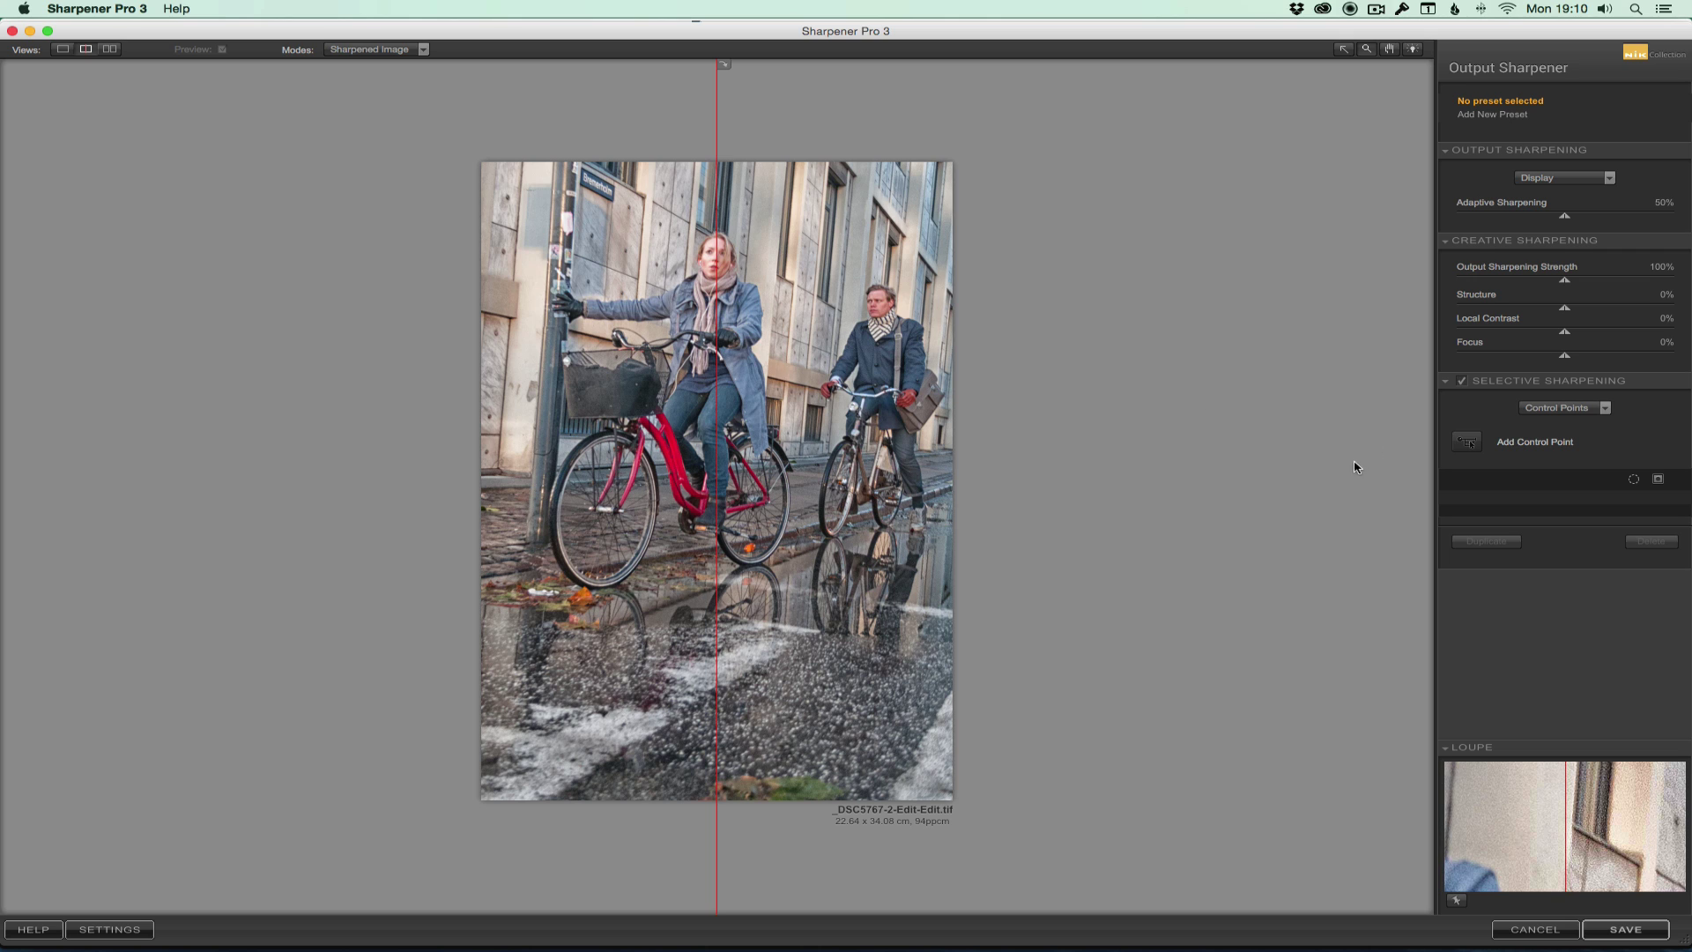
left_click(1649, 933)
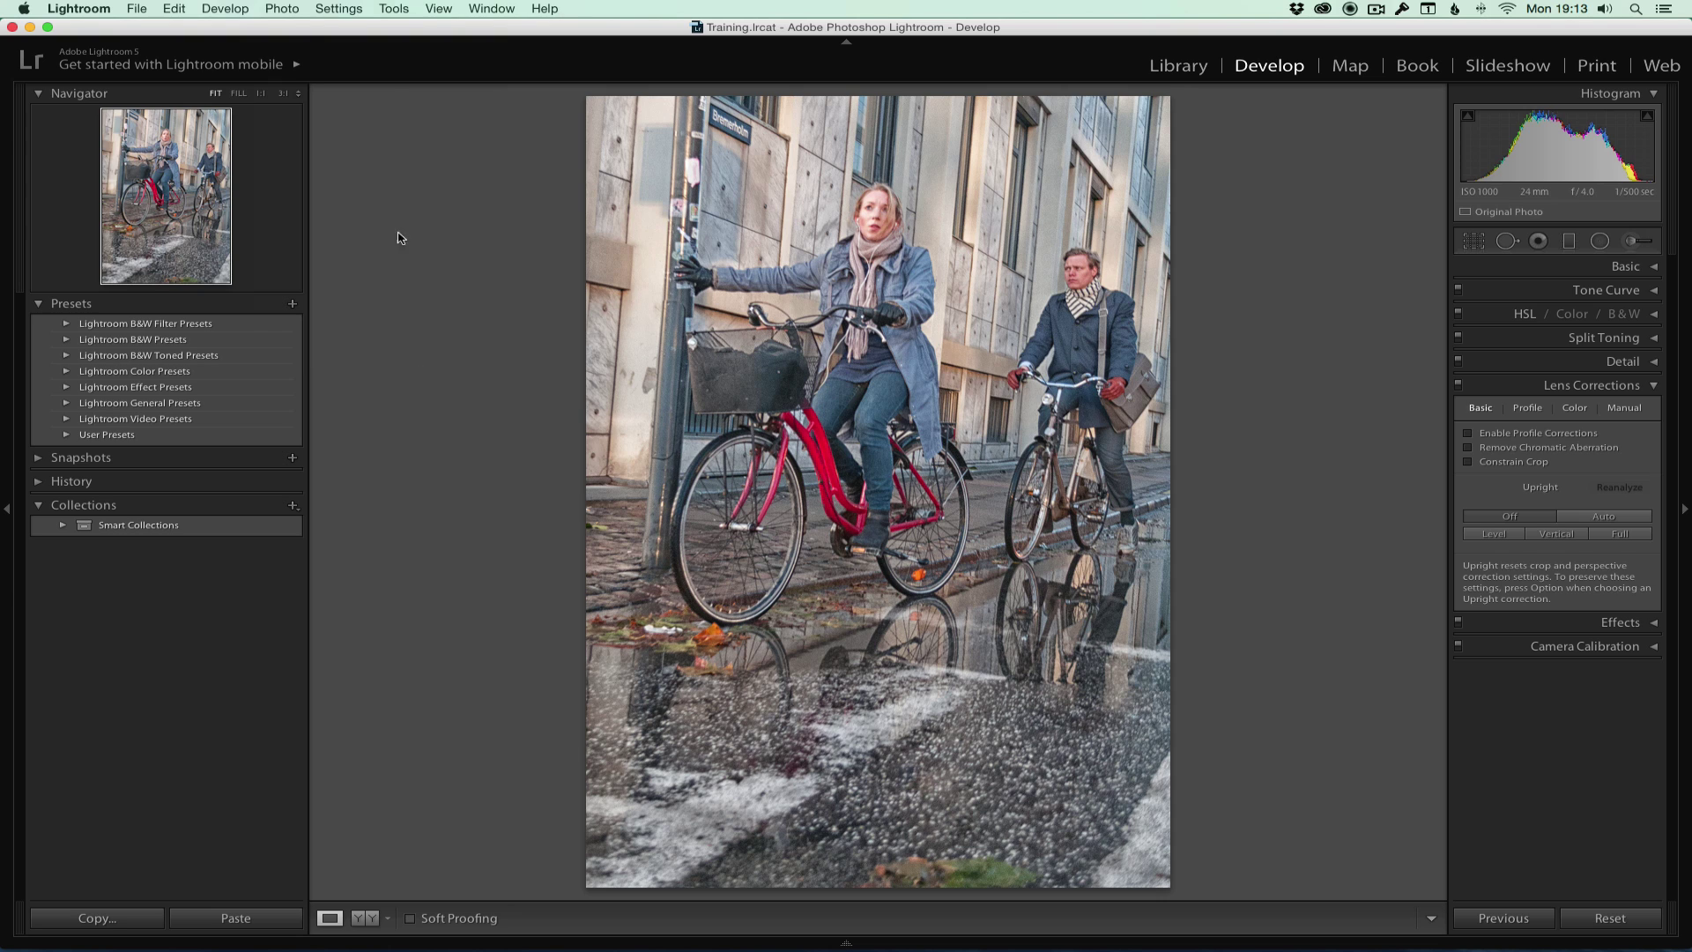
Send a copy with Lightroom adjustments to Silver Efex Pro 2
left_click(291, 10)
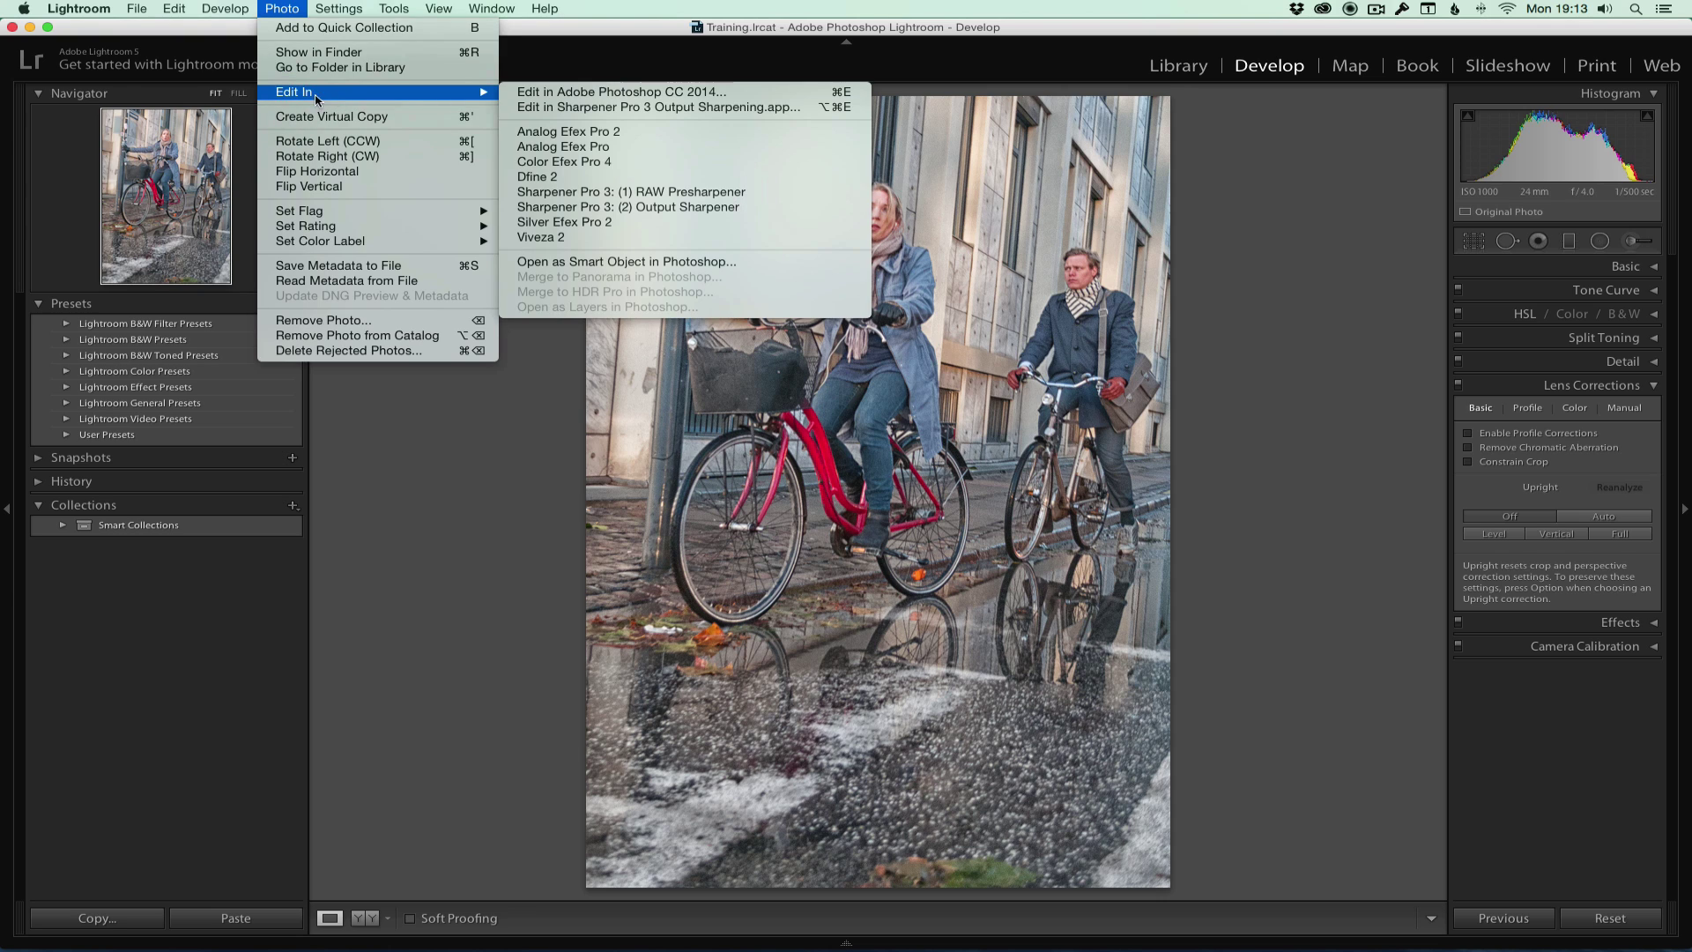
mouse_move(317, 92)
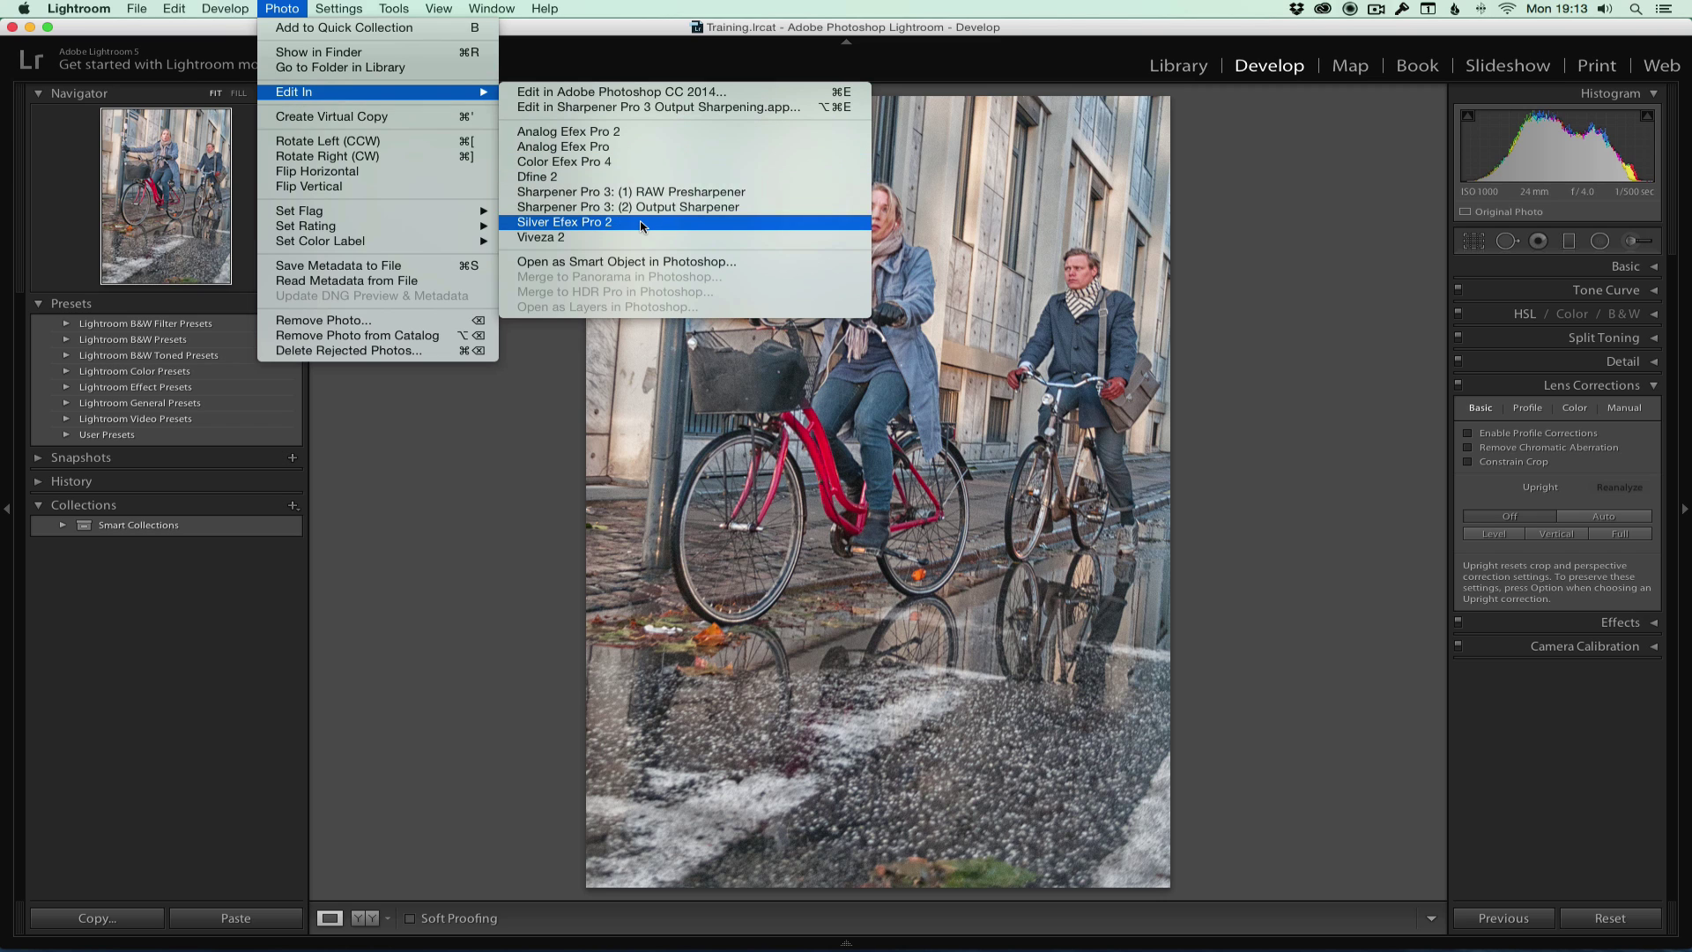
left_click(642, 226)
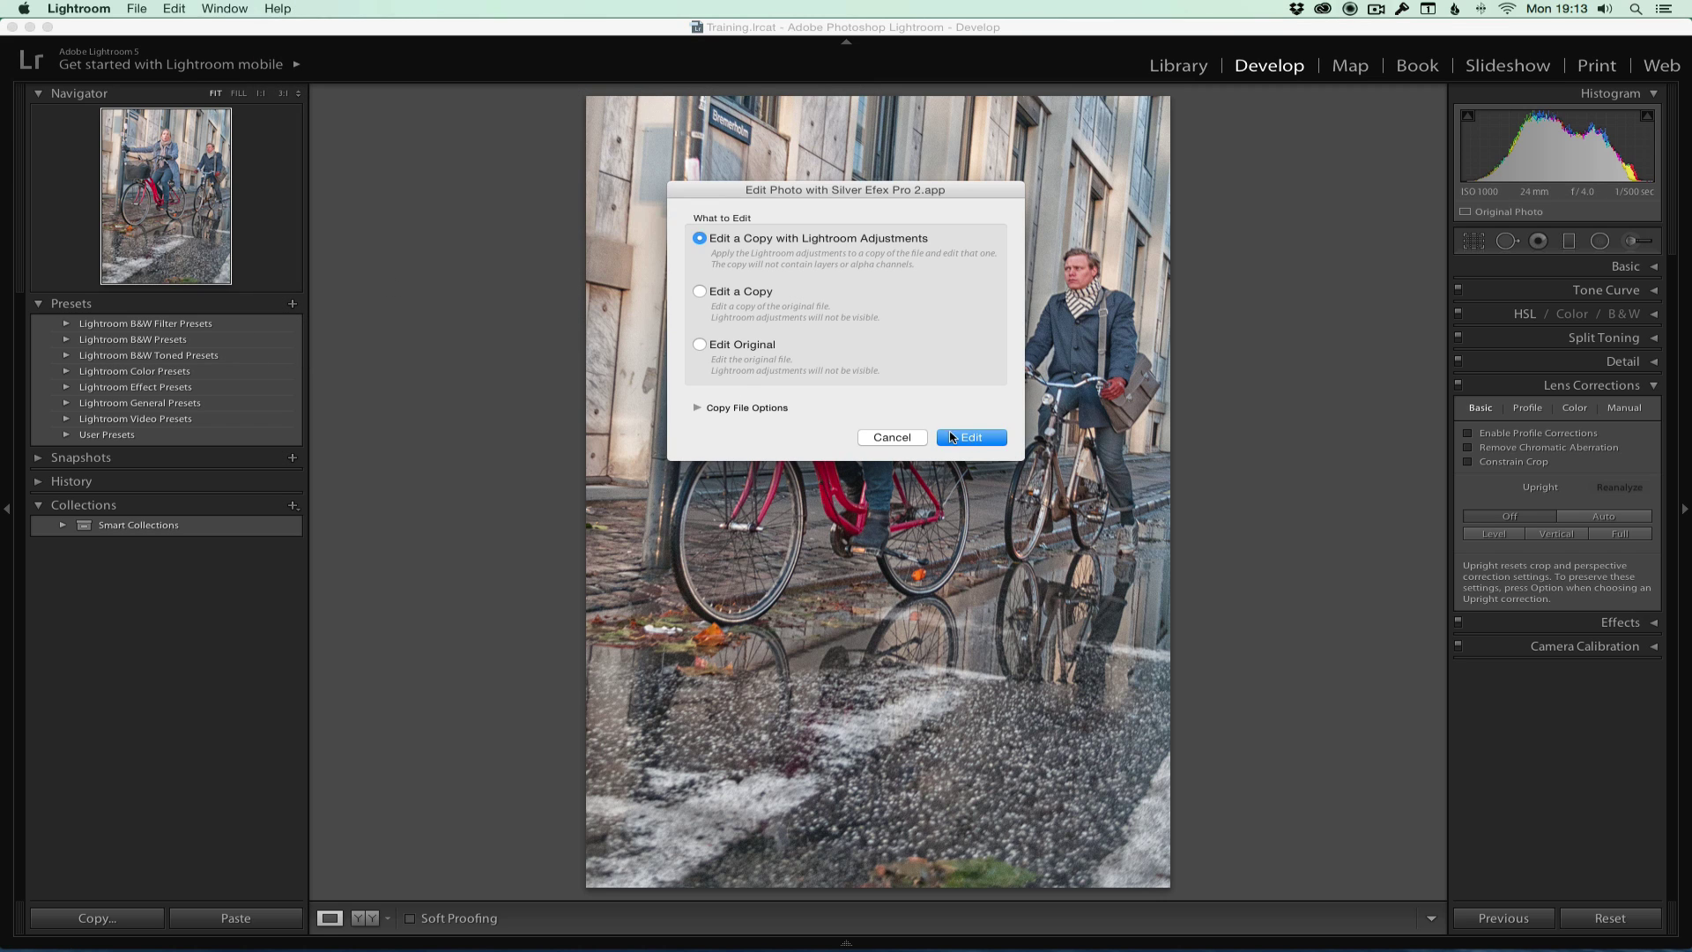
left_click(952, 437)
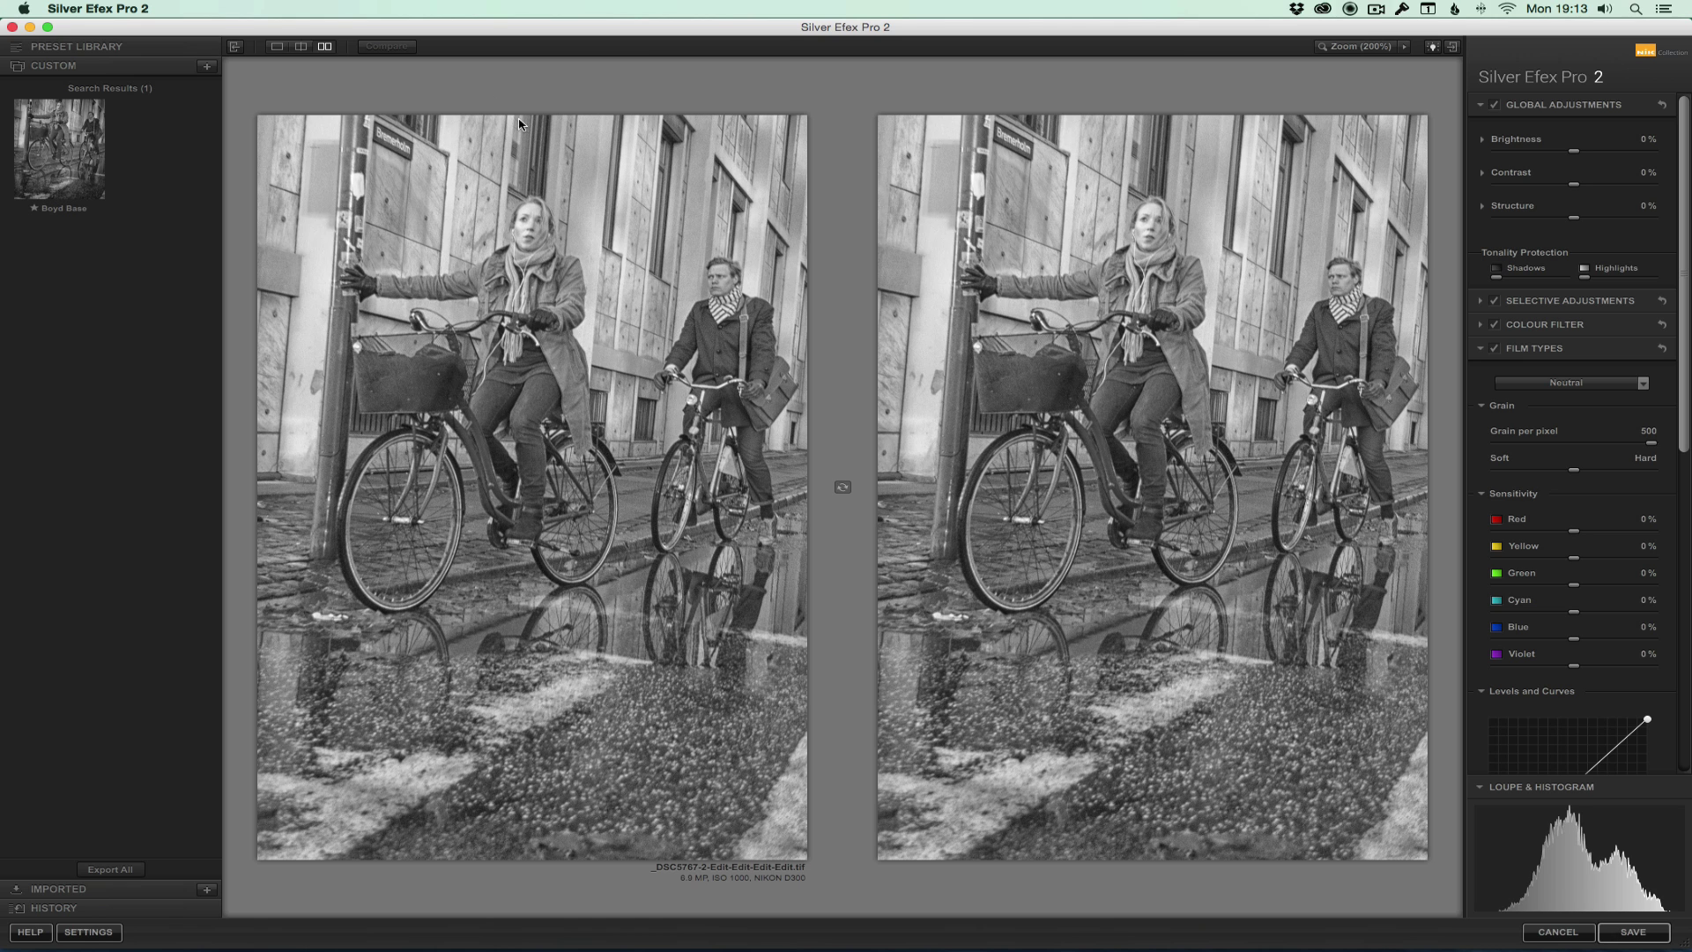
Switch to the single large preview of the black-and-white photo
left_click(277, 47)
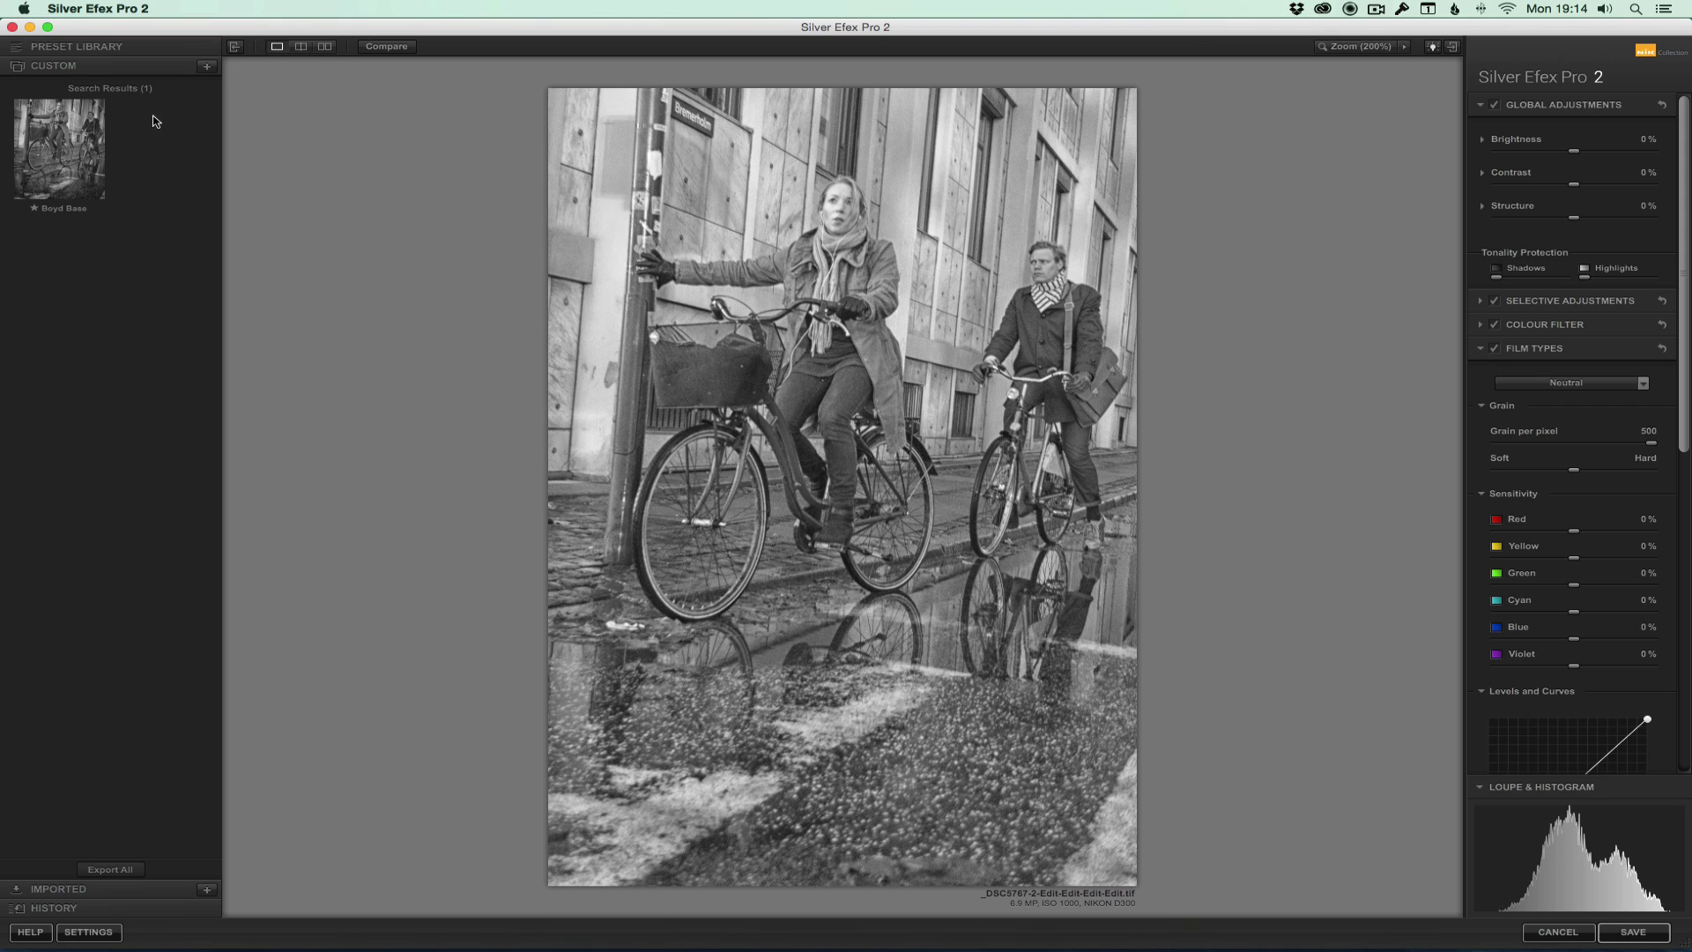
Apply the 000 Neutral preset, then add and delete a trial control point on the woman
left_click(75, 47)
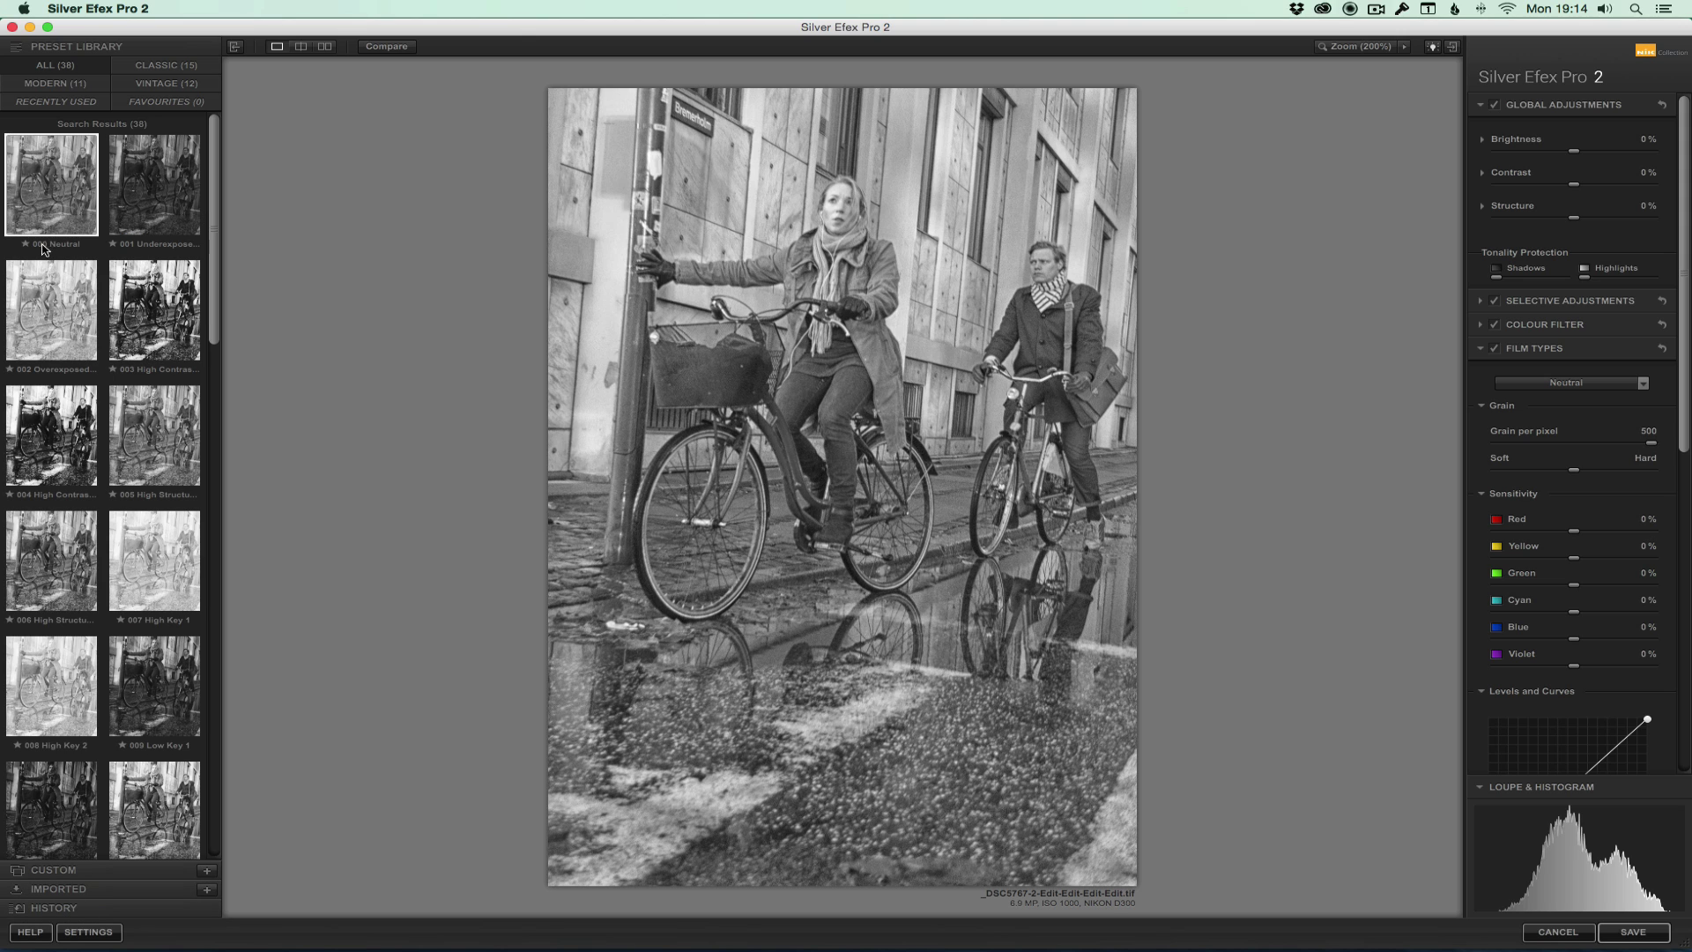
left_click(72, 175)
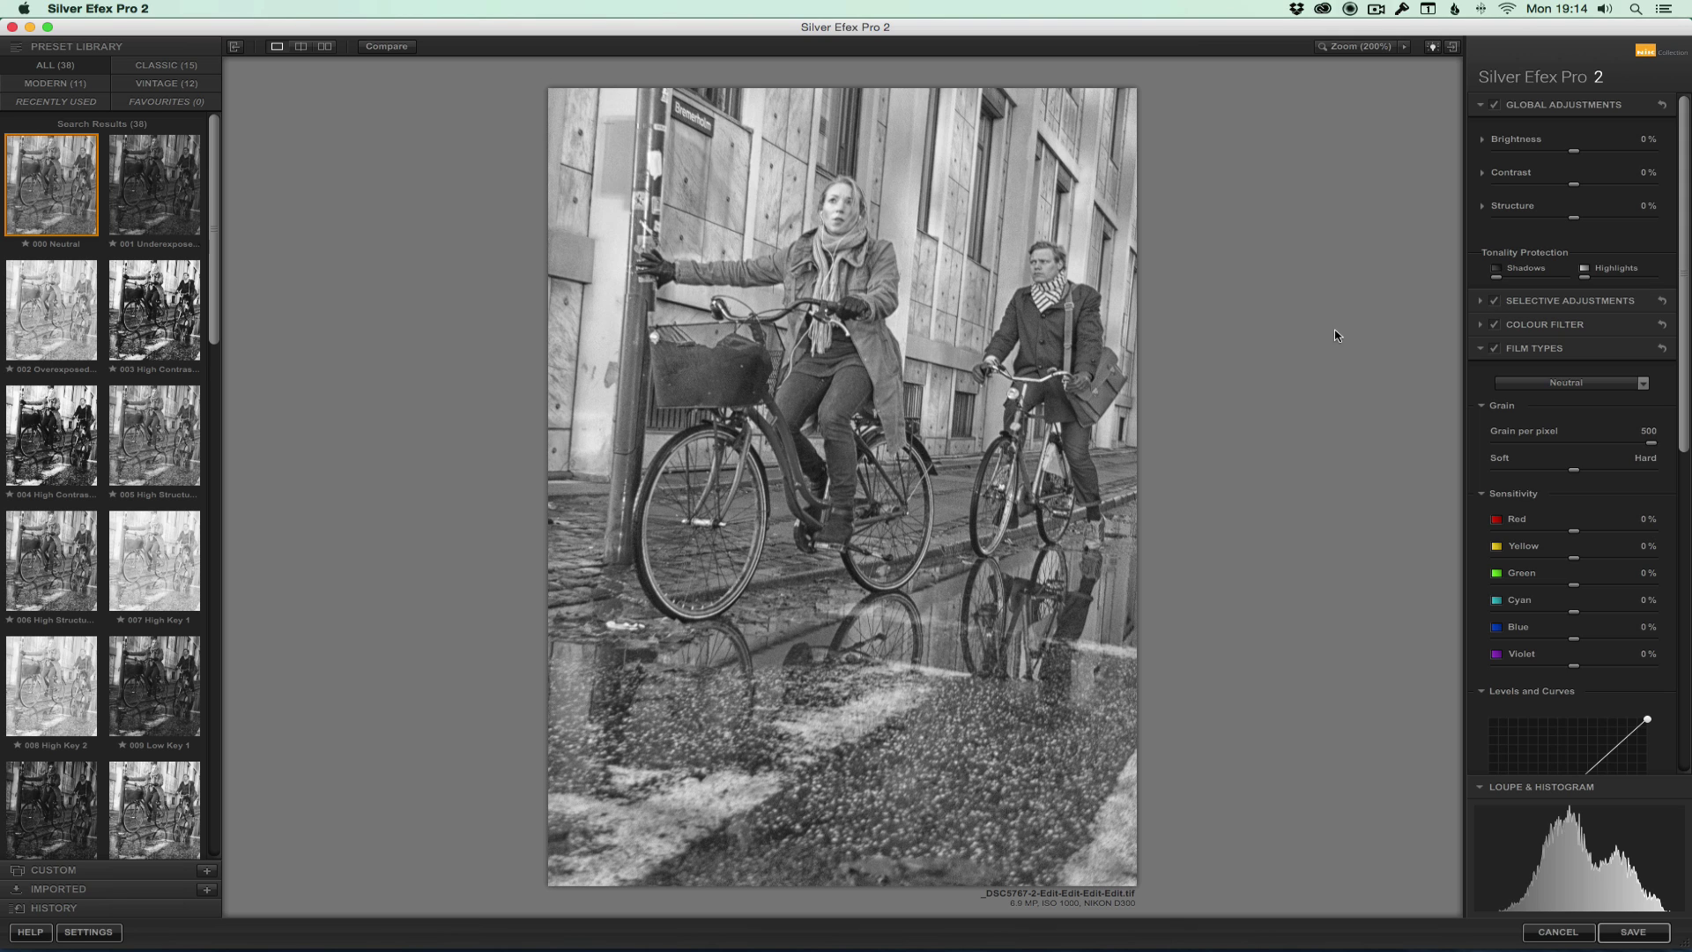
left_click(1486, 301)
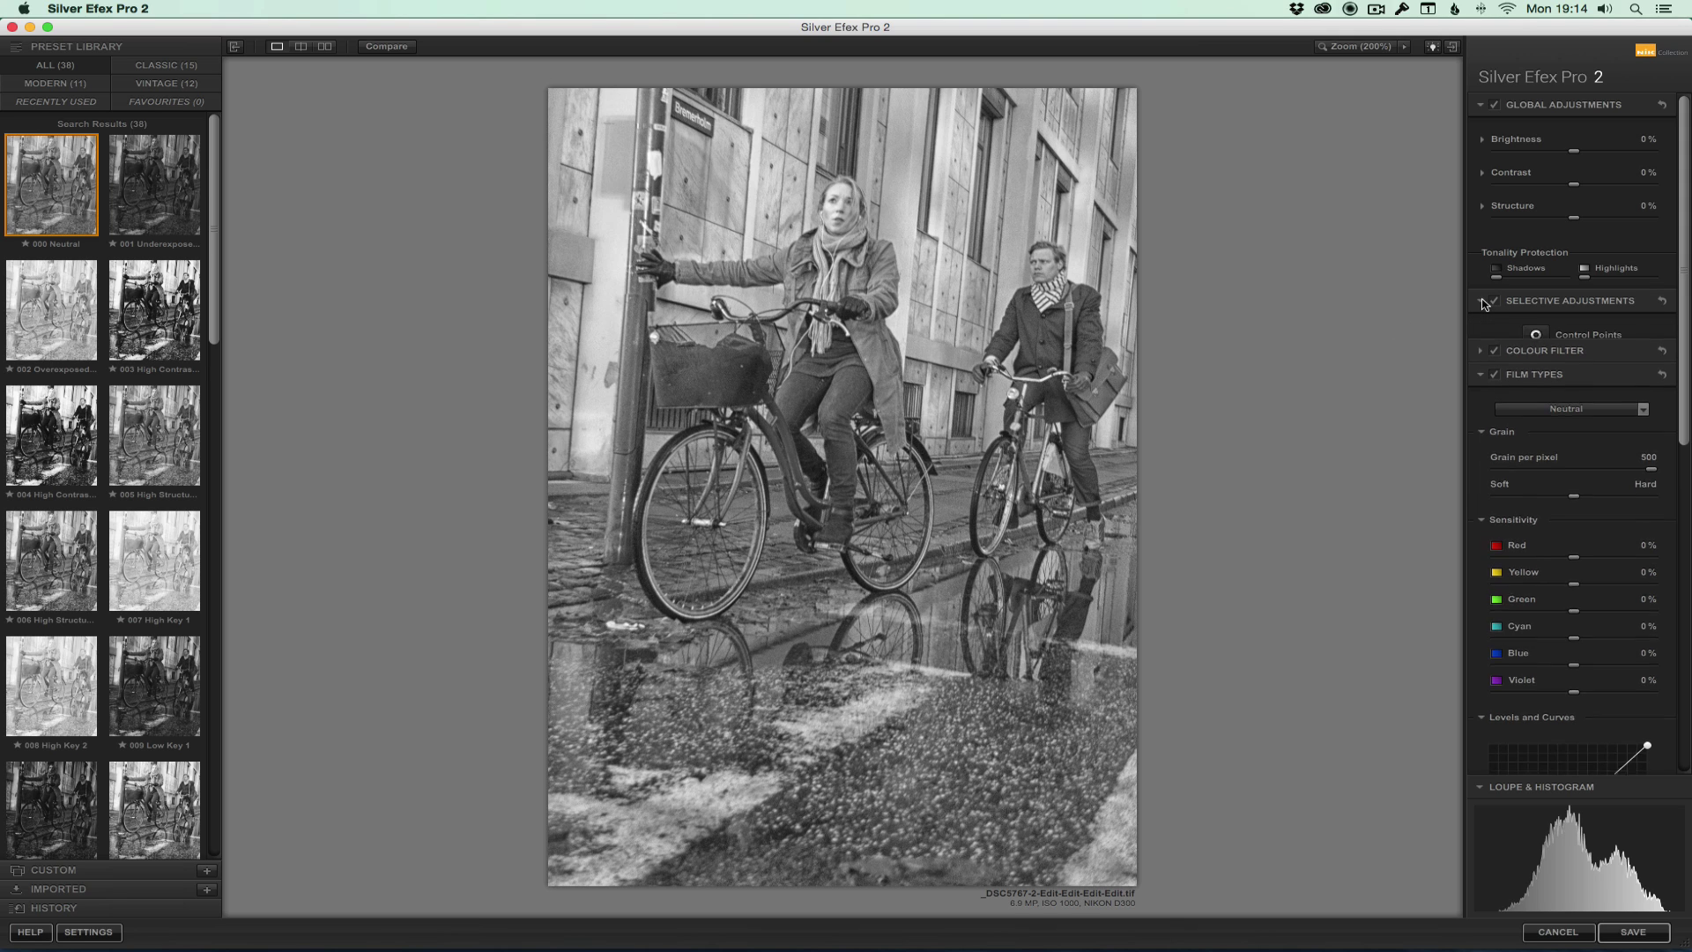
left_click(1538, 338)
left_click(771, 342)
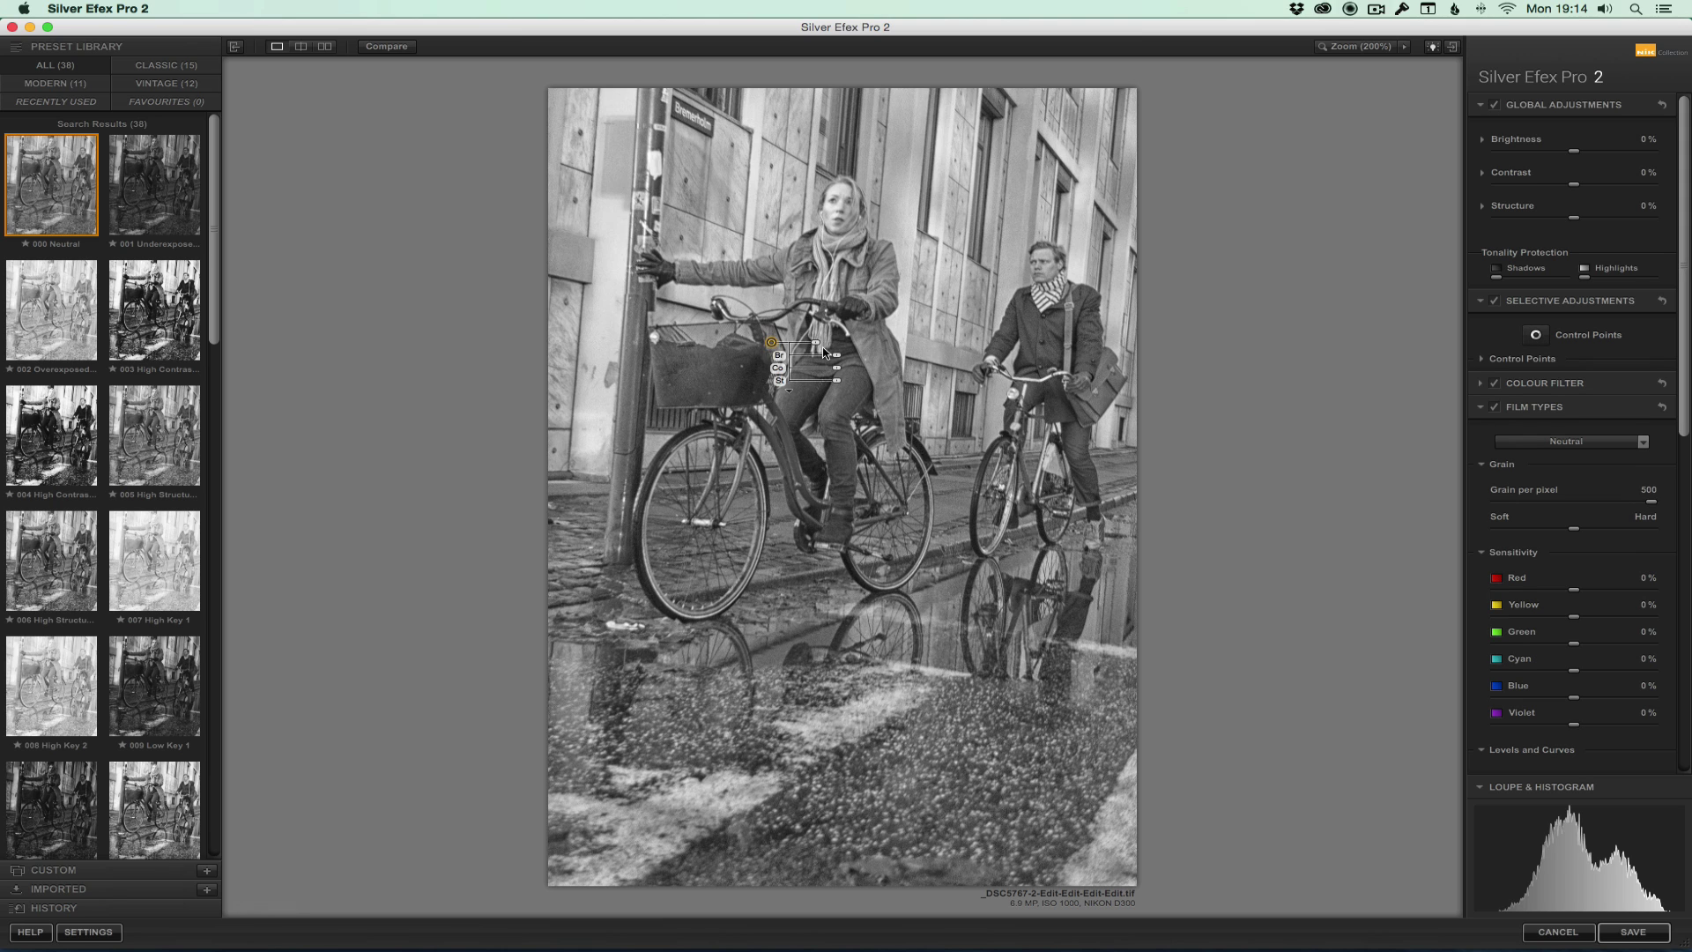
mouse_move(817, 342)
left_mouse_down()
mouse_move(886, 356)
mouse_move(830, 354)
left_mouse_up()
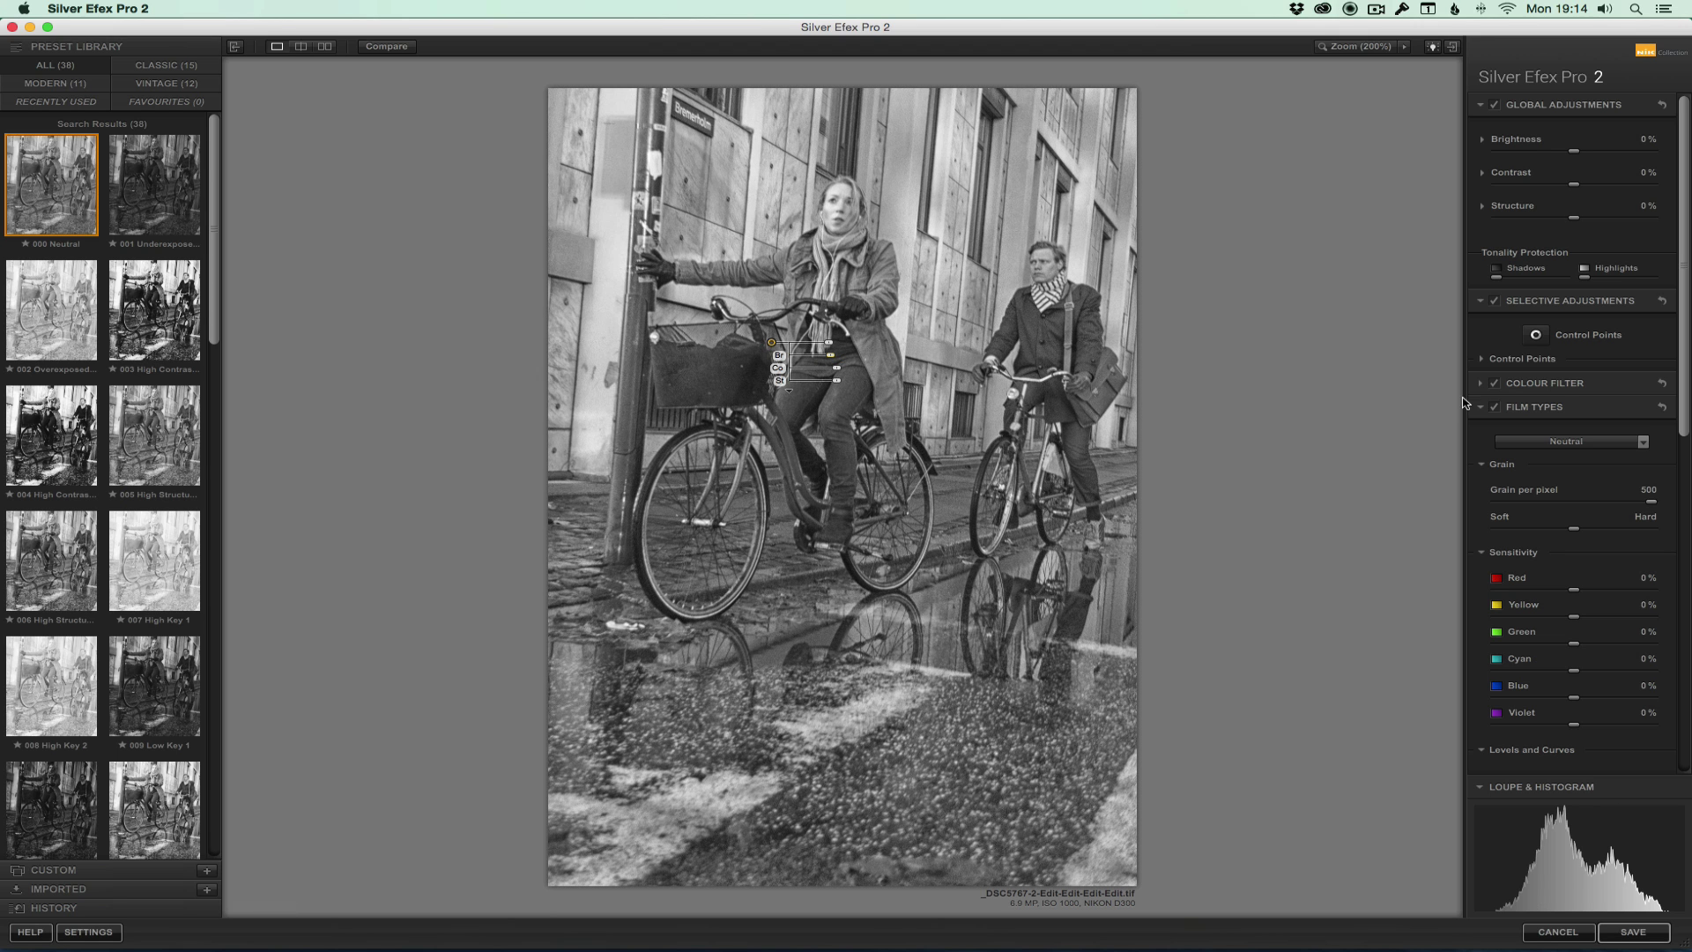
key("Delete")
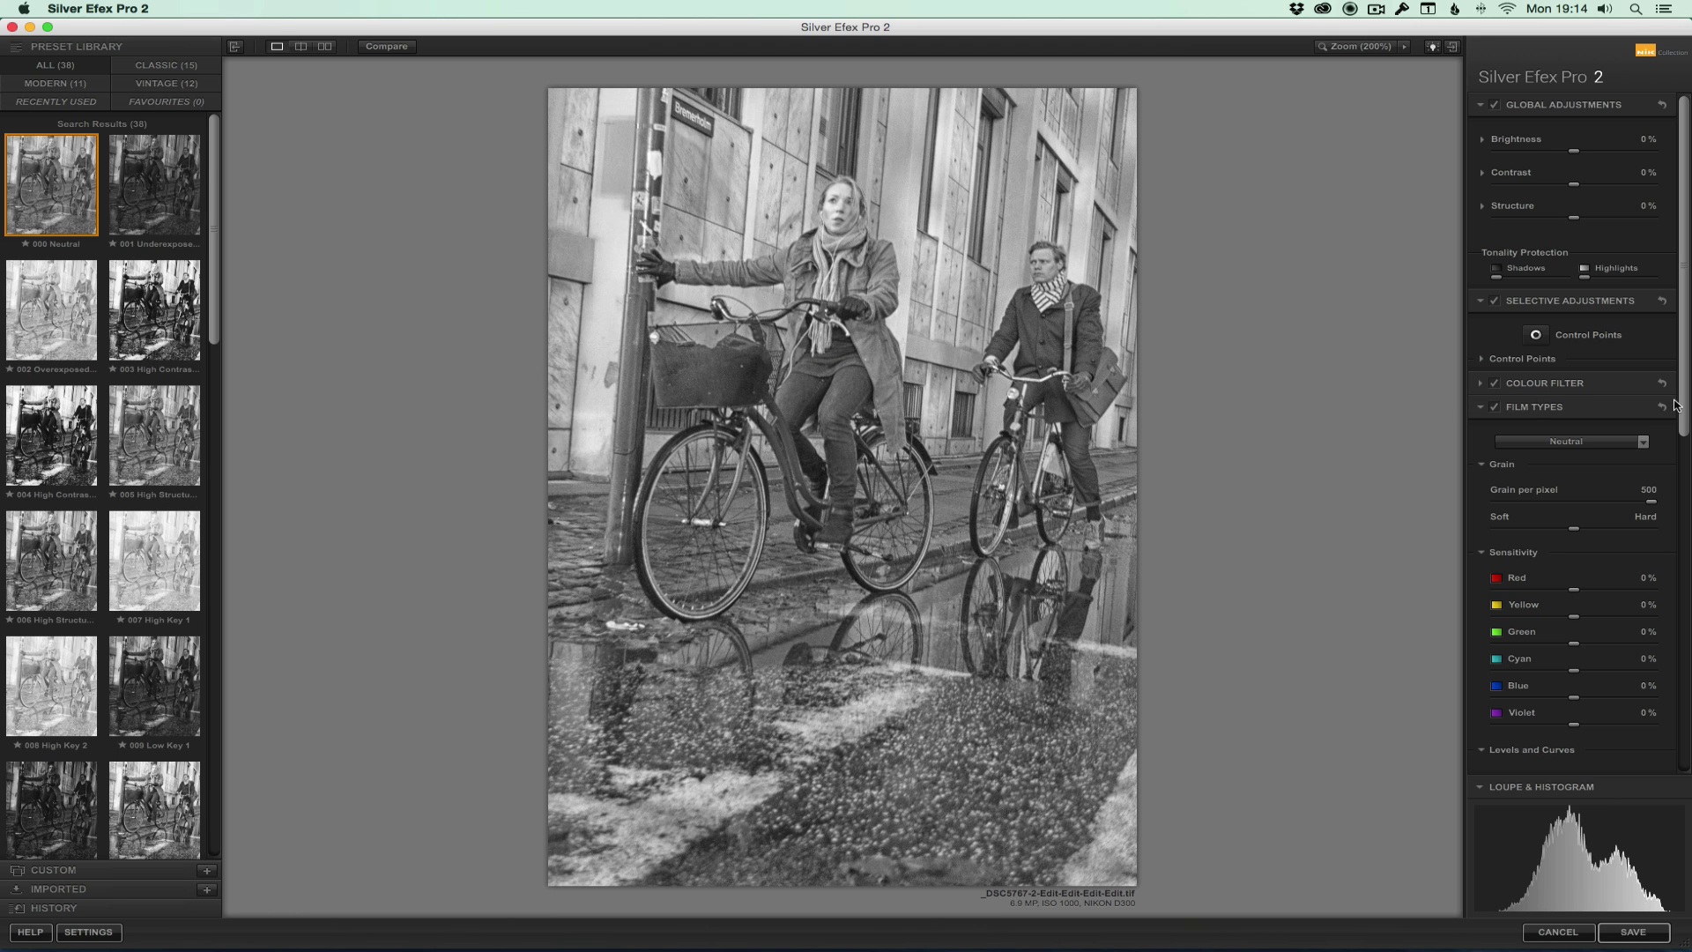
Turn off selective adjustments and the colour filter, collapsing the film and toning panels
left_click(1483, 300)
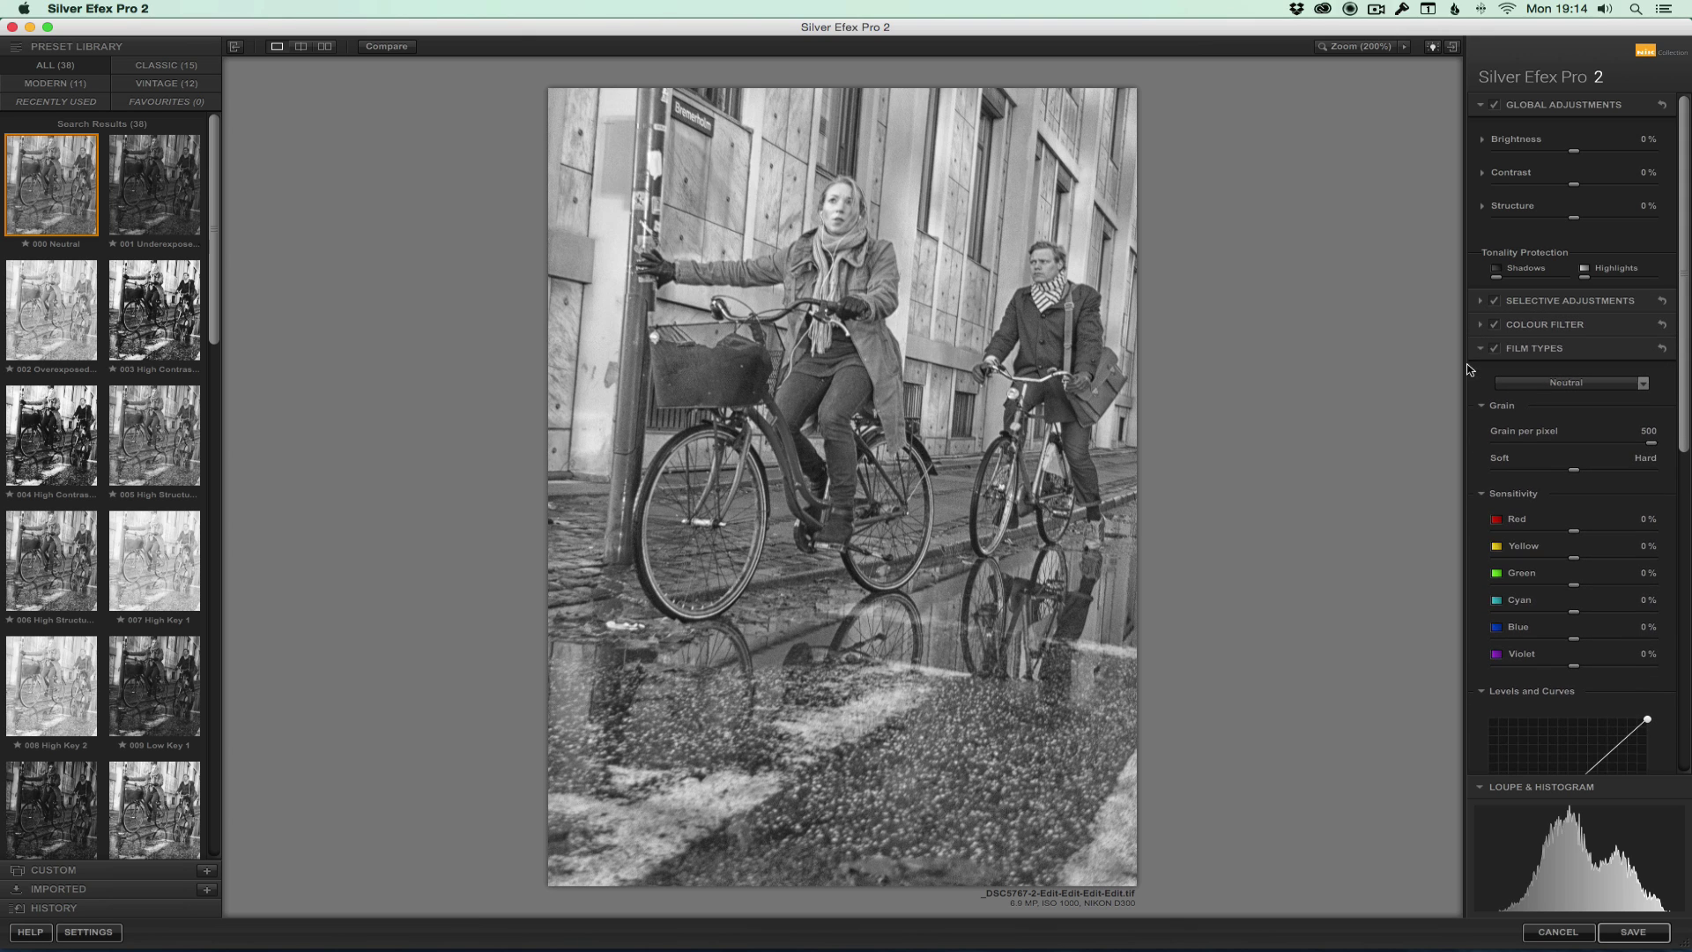
left_click(1495, 300)
left_click(1495, 324)
left_click(1480, 349)
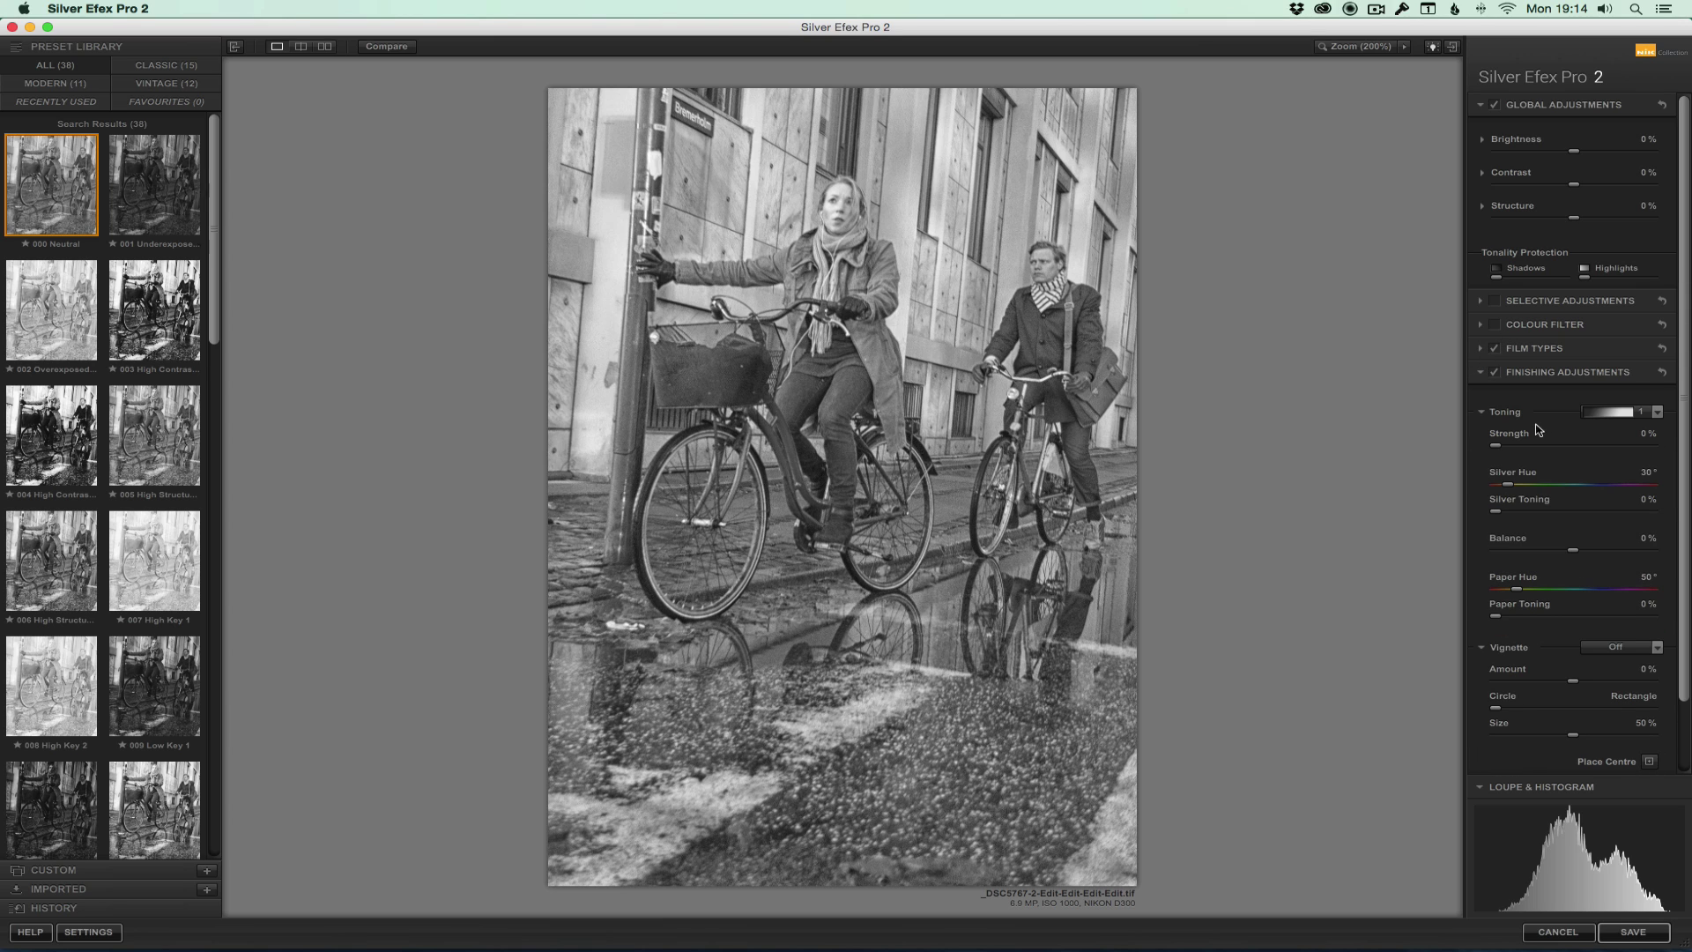
left_click(1482, 372)
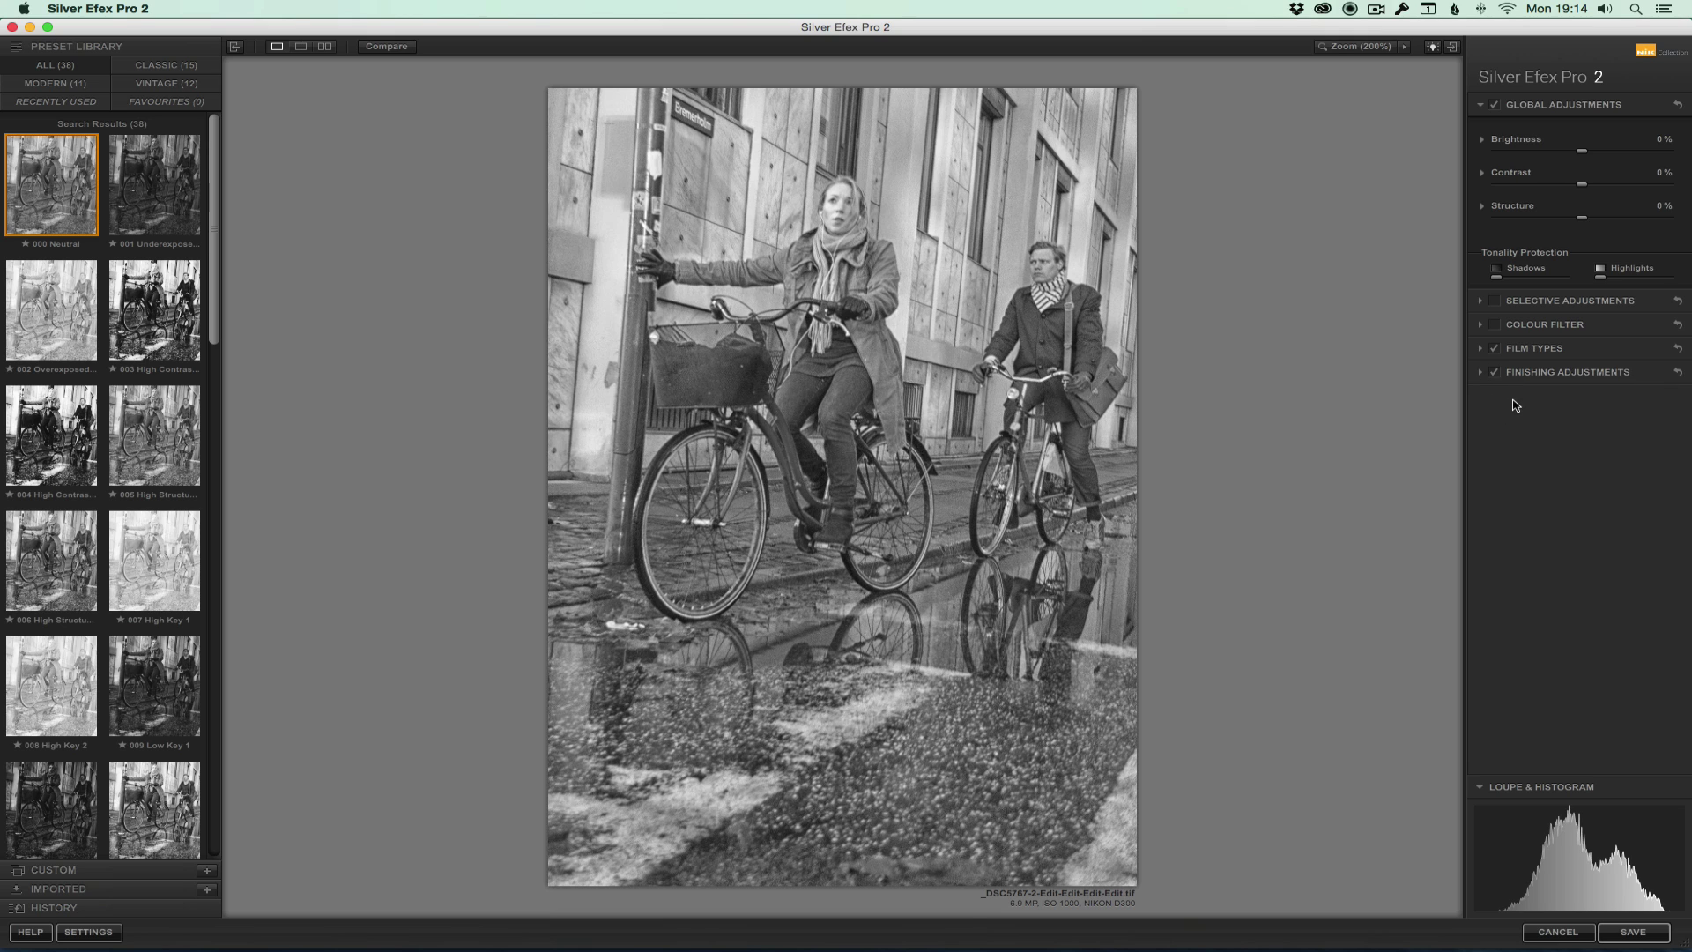
Pick Kodak ISO 32 Panatomic X in Film Types, then browse other film stocks to compare
left_click(1482, 349)
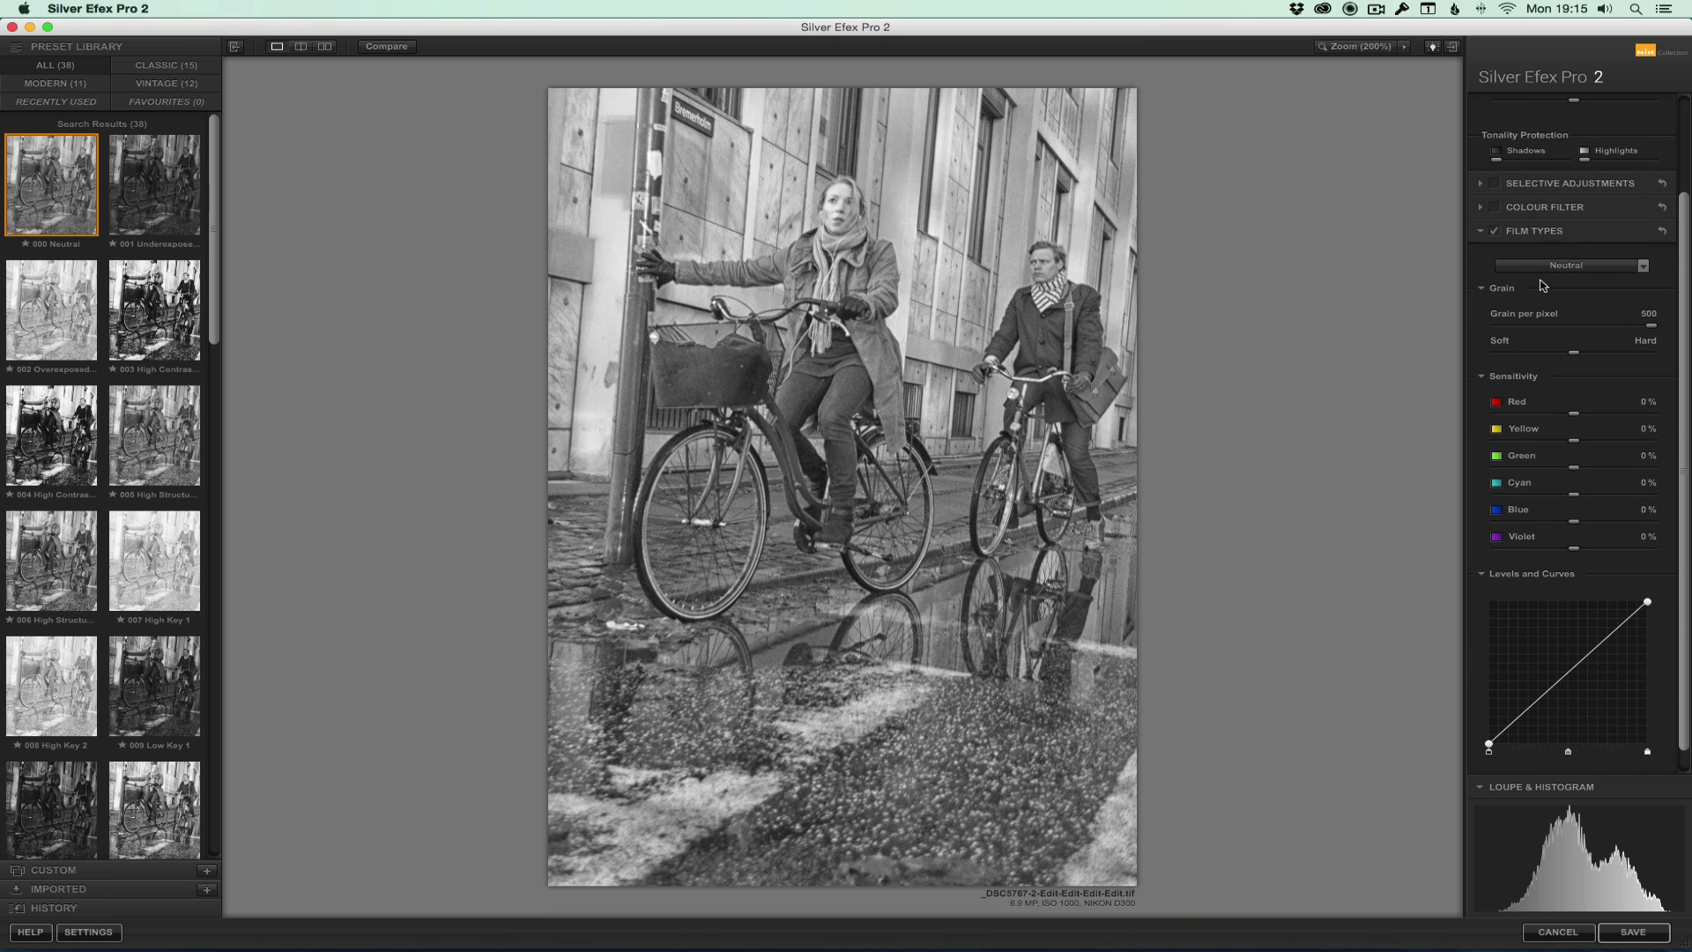
left_click(1584, 270)
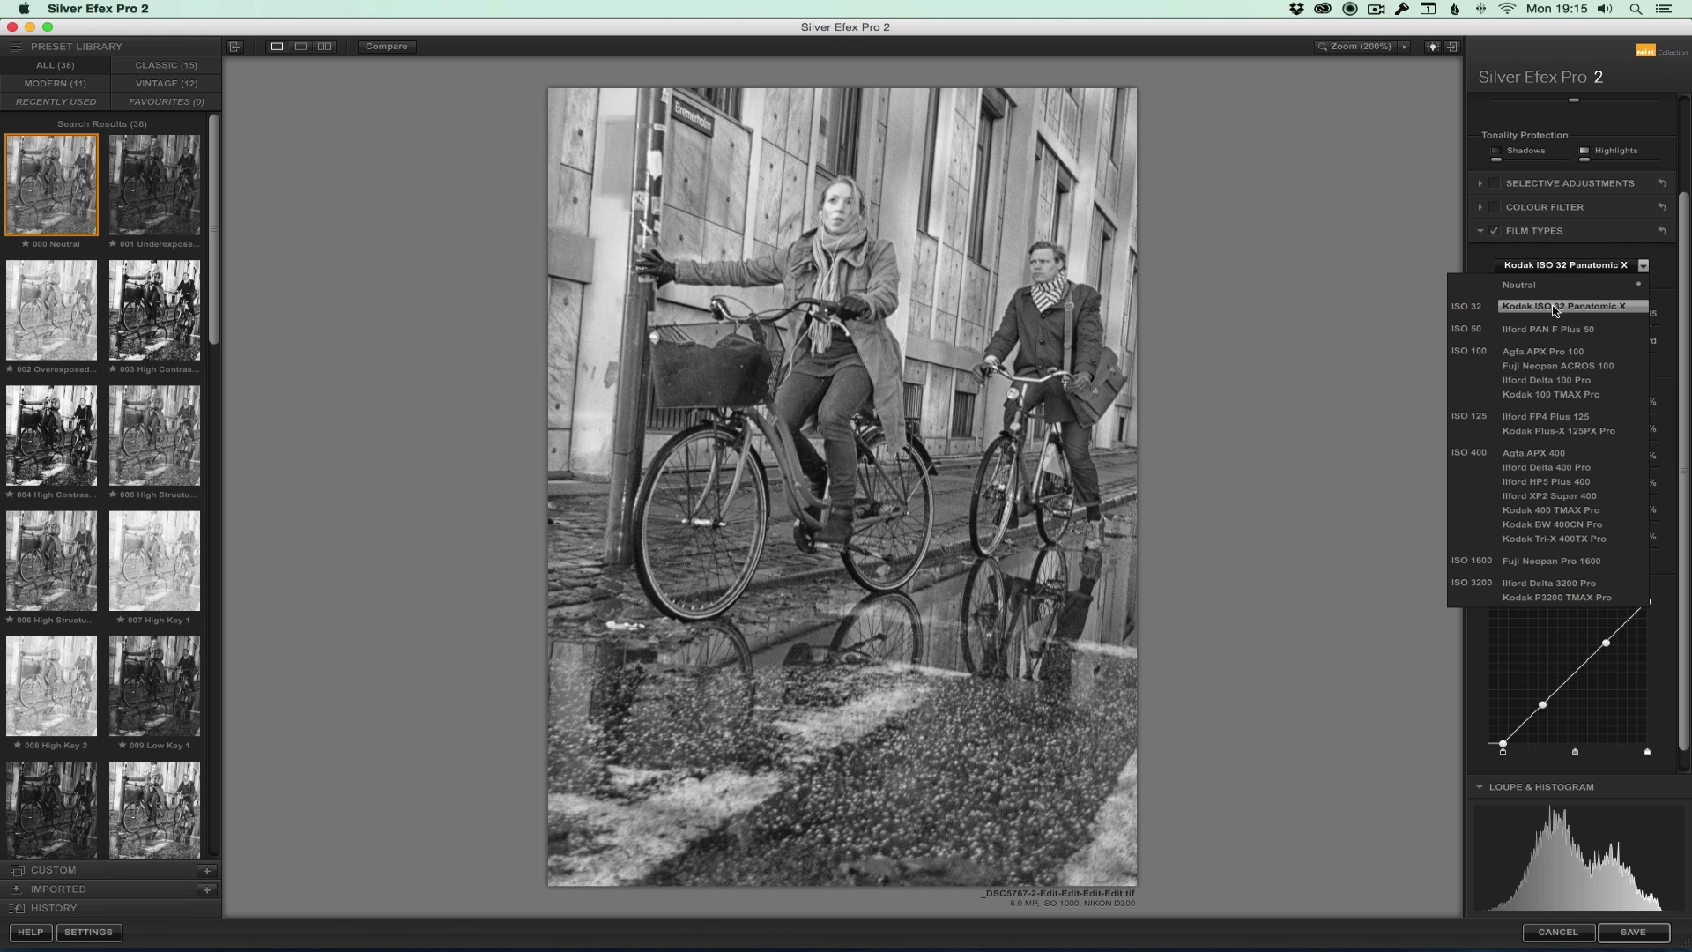
left_click(1613, 308)
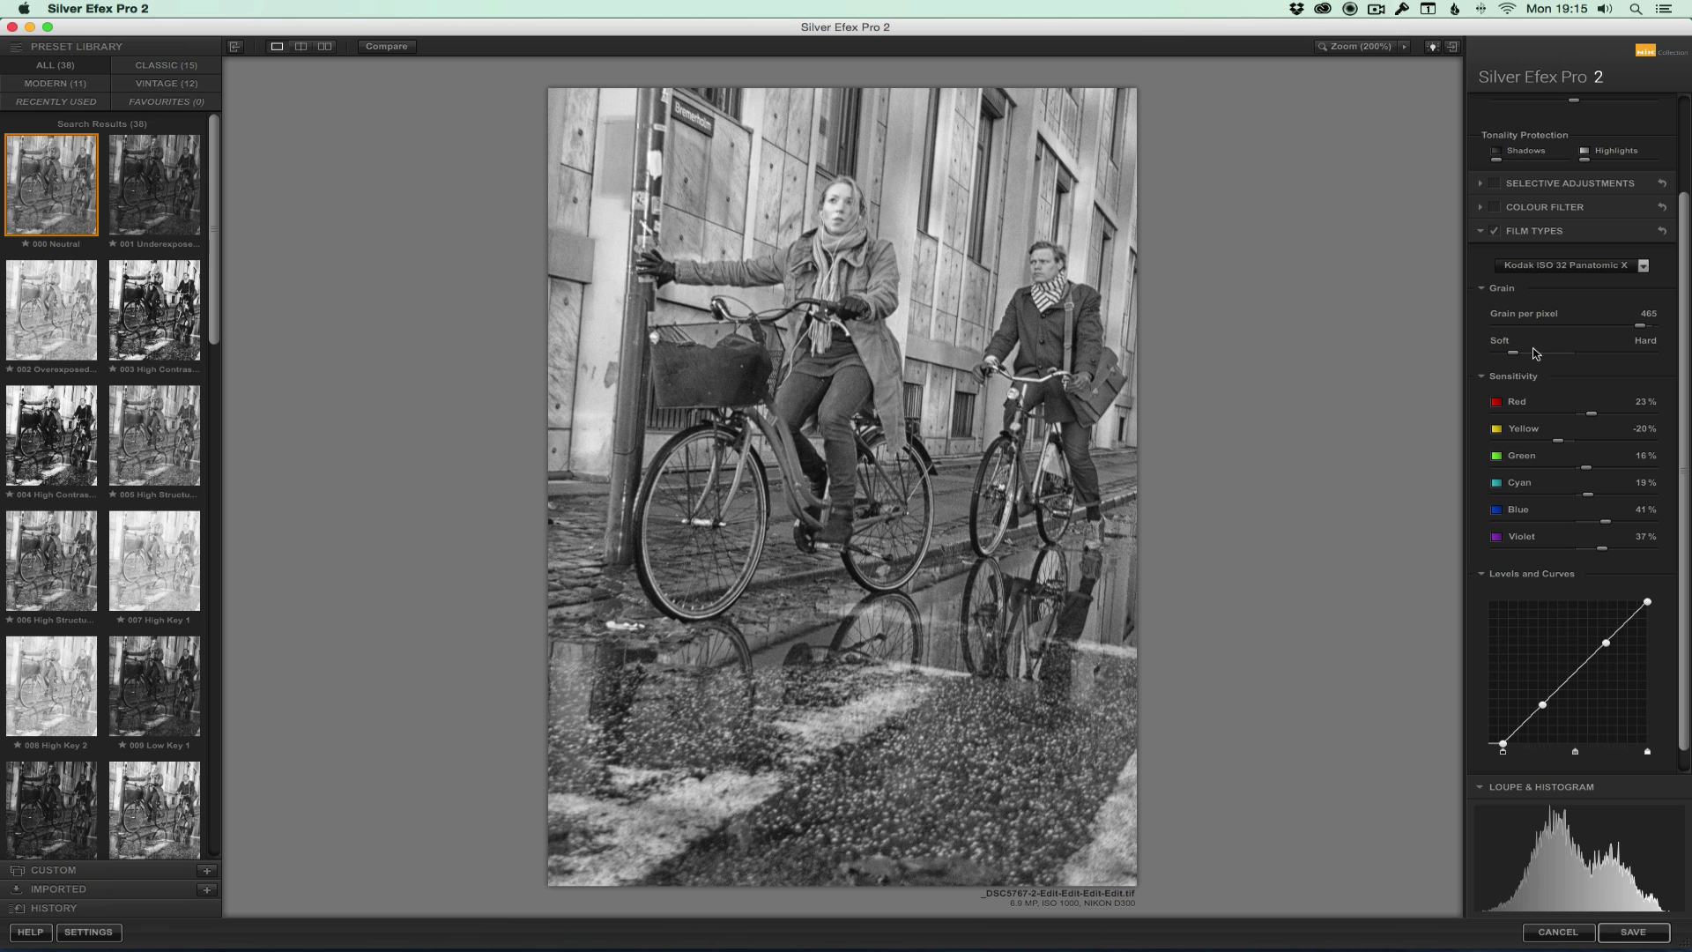
left_click(1591, 267)
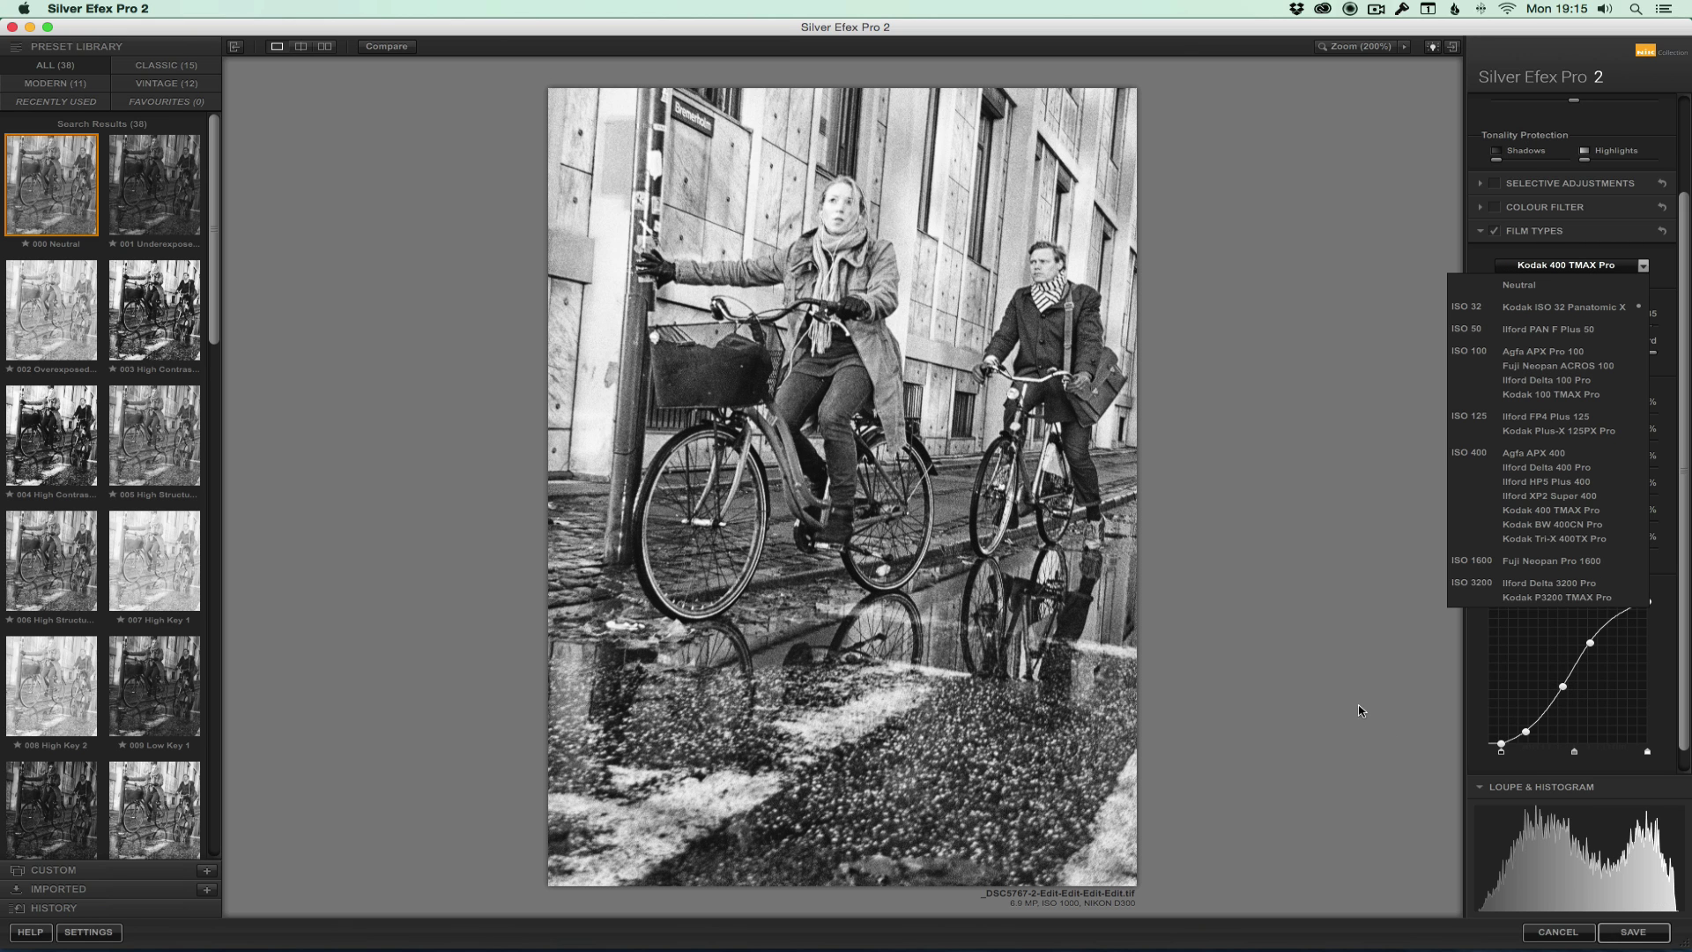
left_click(1453, 478)
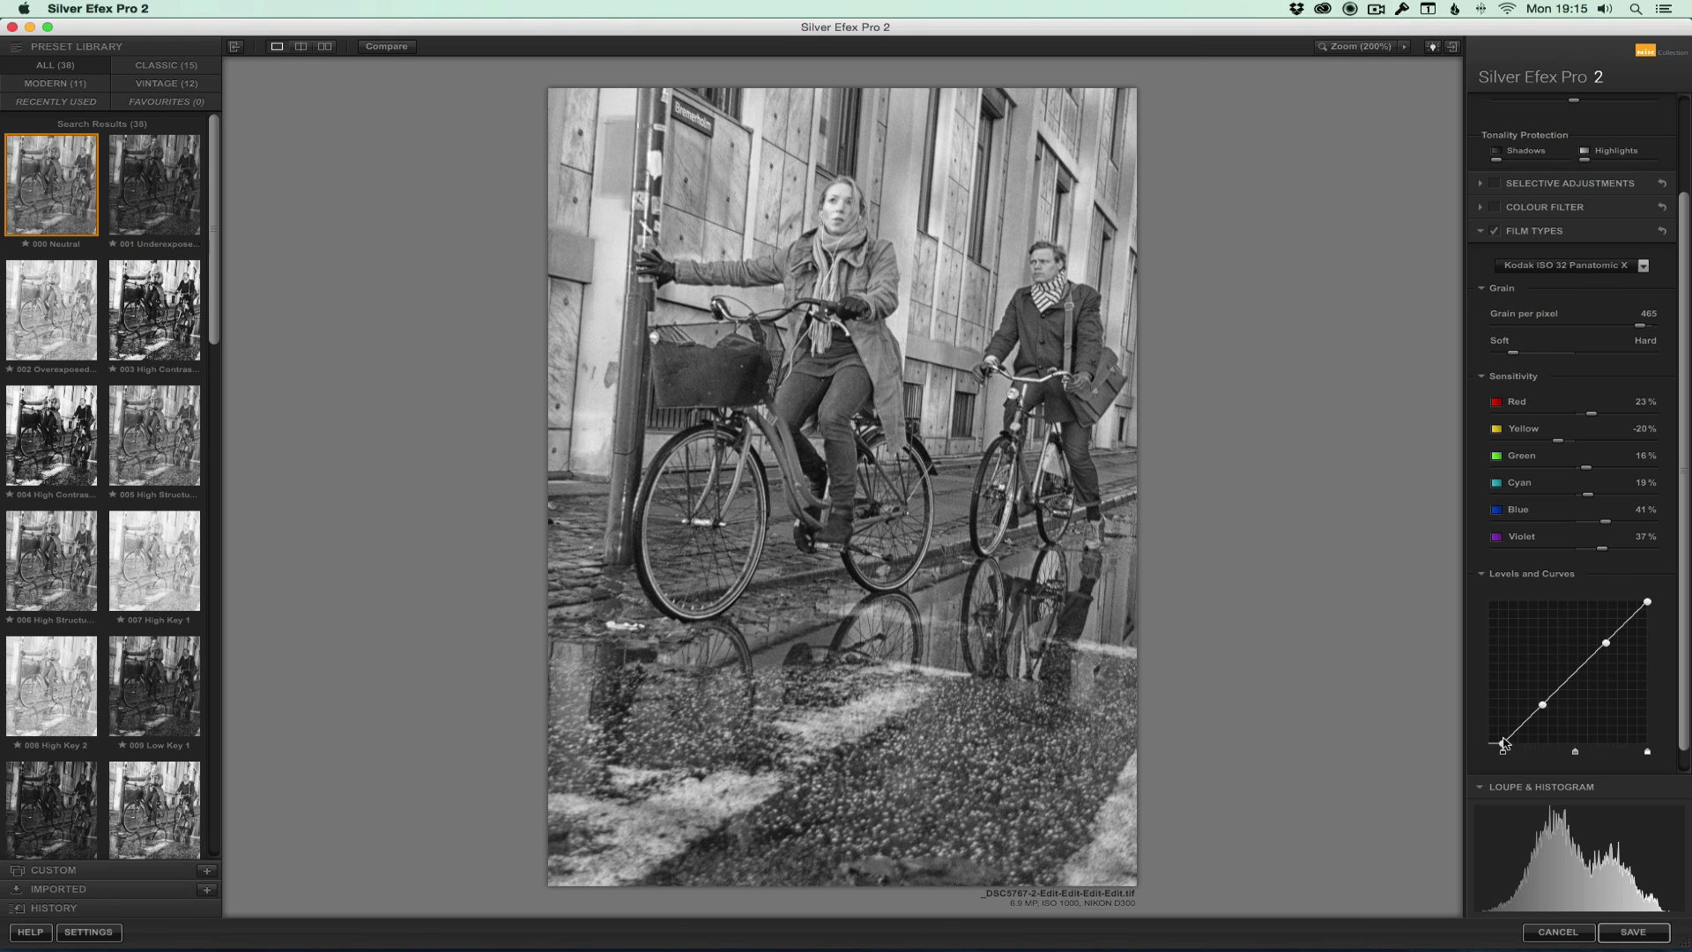
left_click(1635, 267)
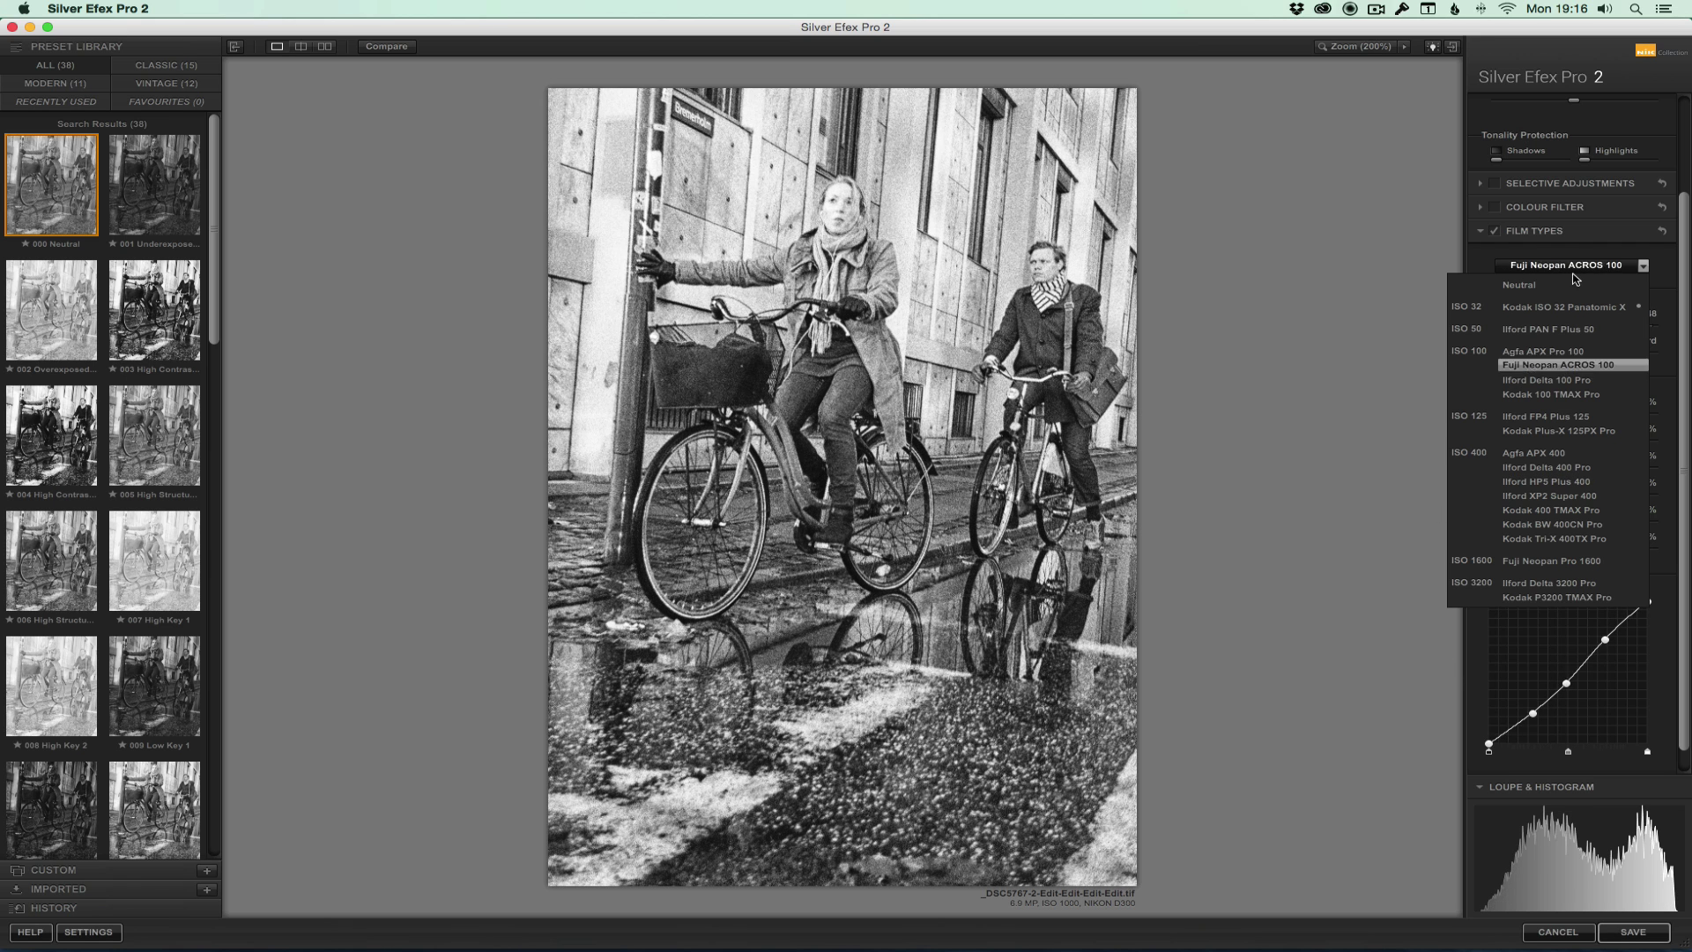
Restore Kodak ISO 32 Panatomic X and drag the tone curve's black point left
left_click(1573, 306)
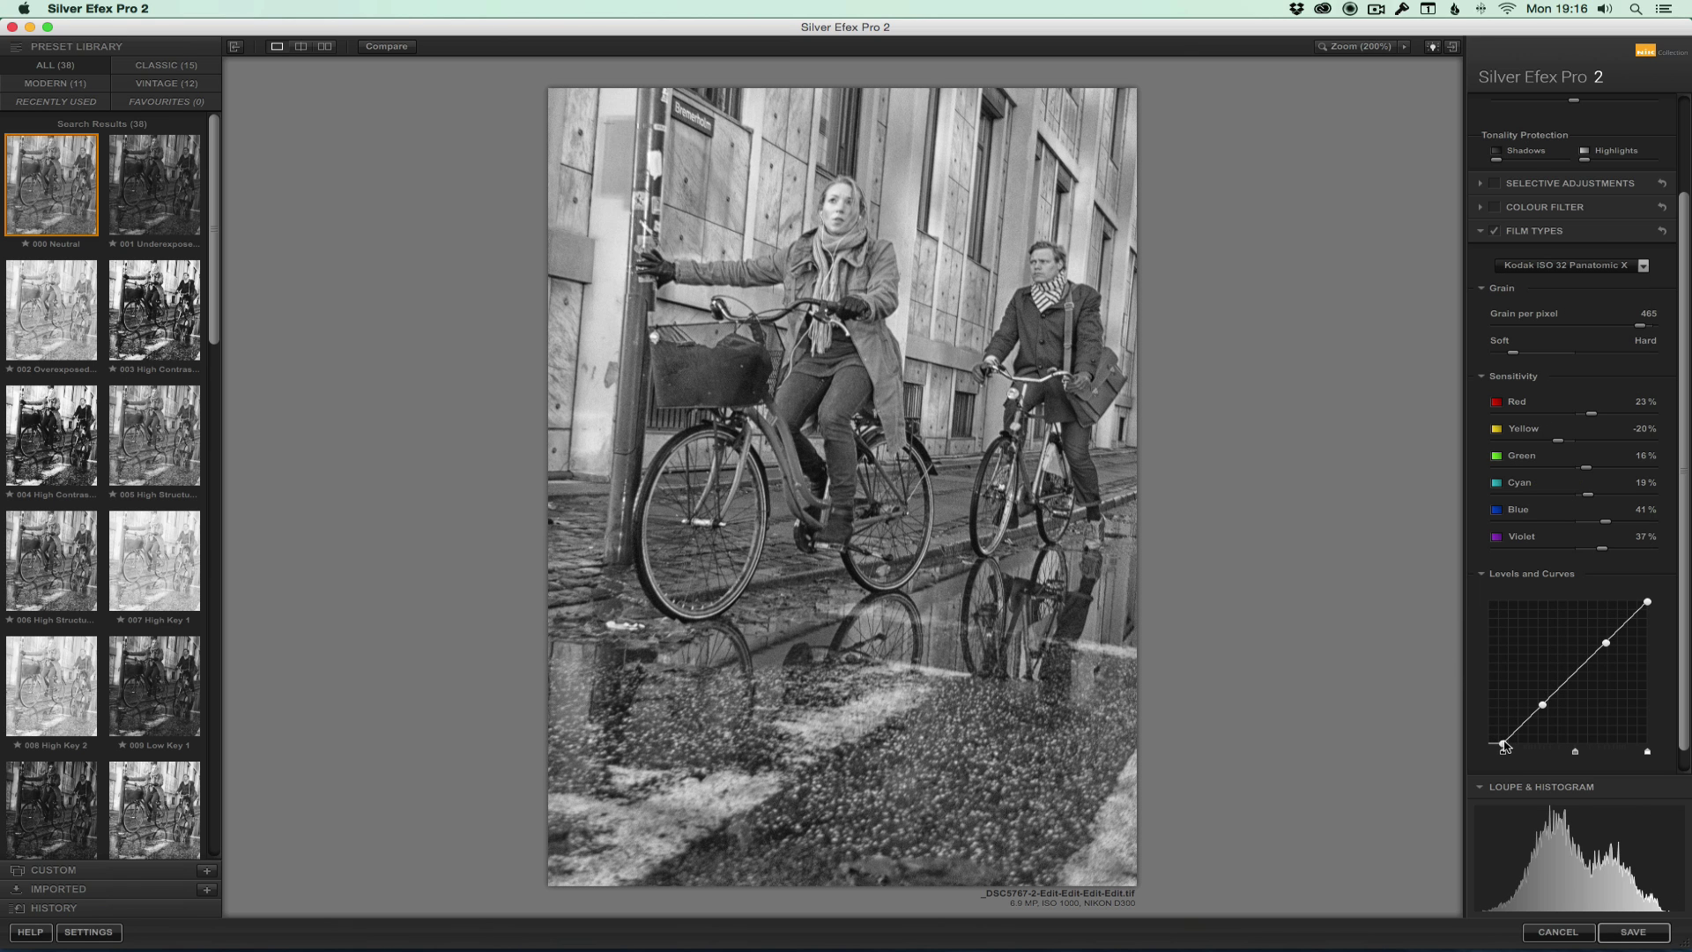
left_click_drag(1503, 745, 1527, 748)
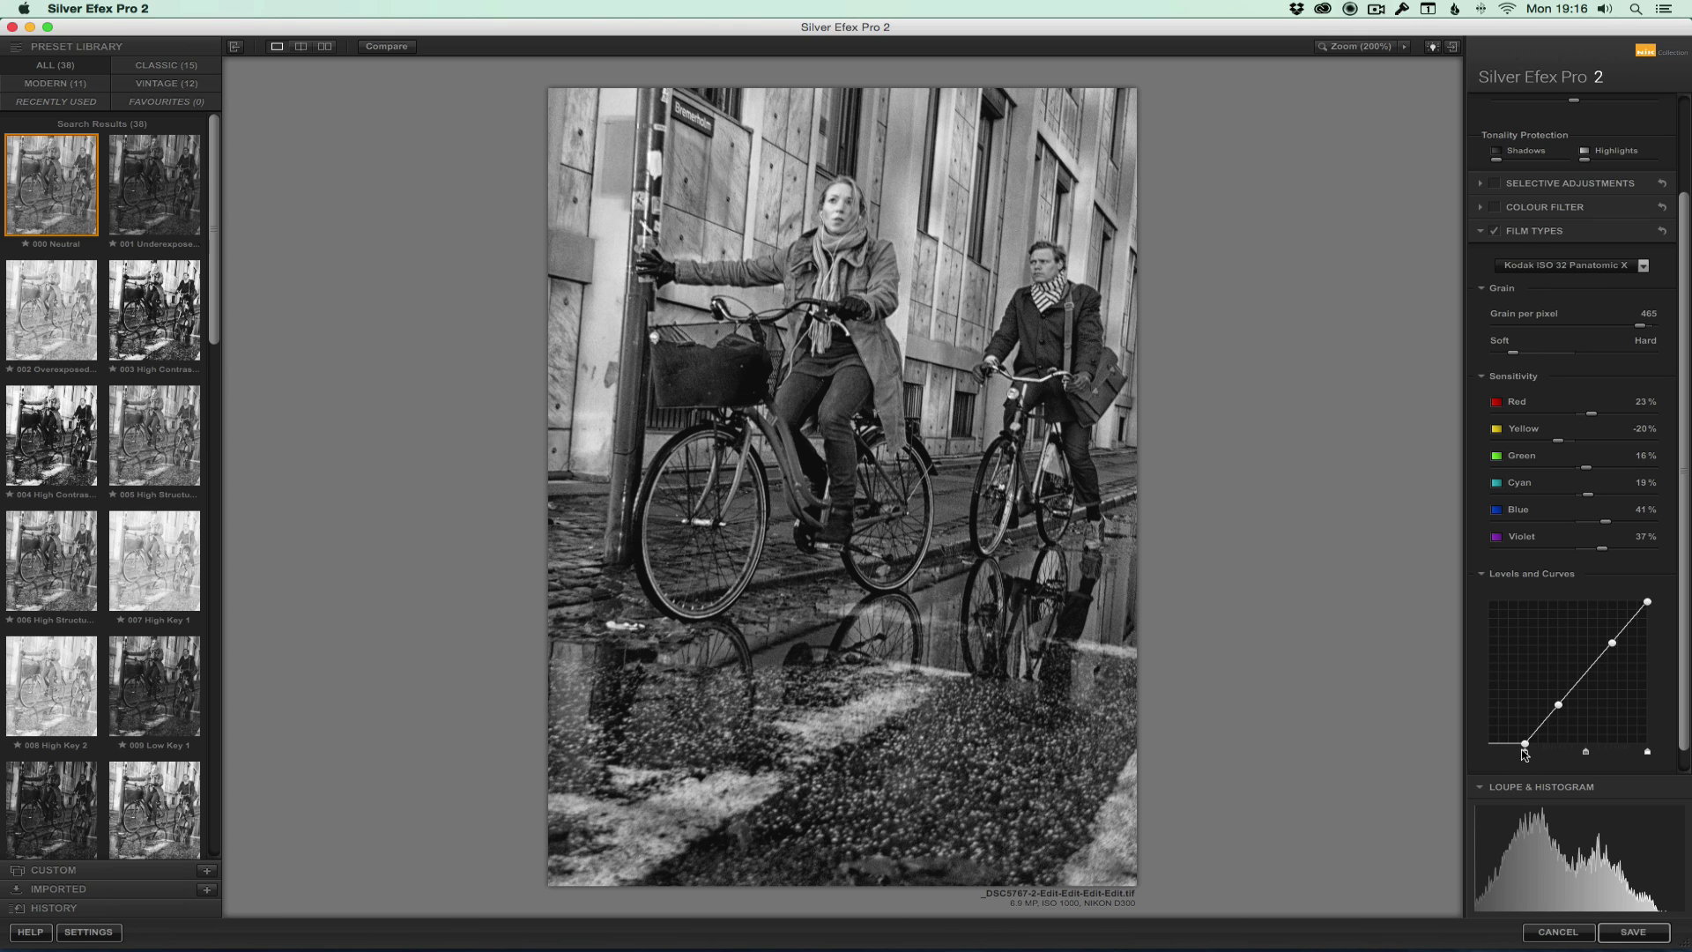
left_click_drag(1525, 745, 1516, 746)
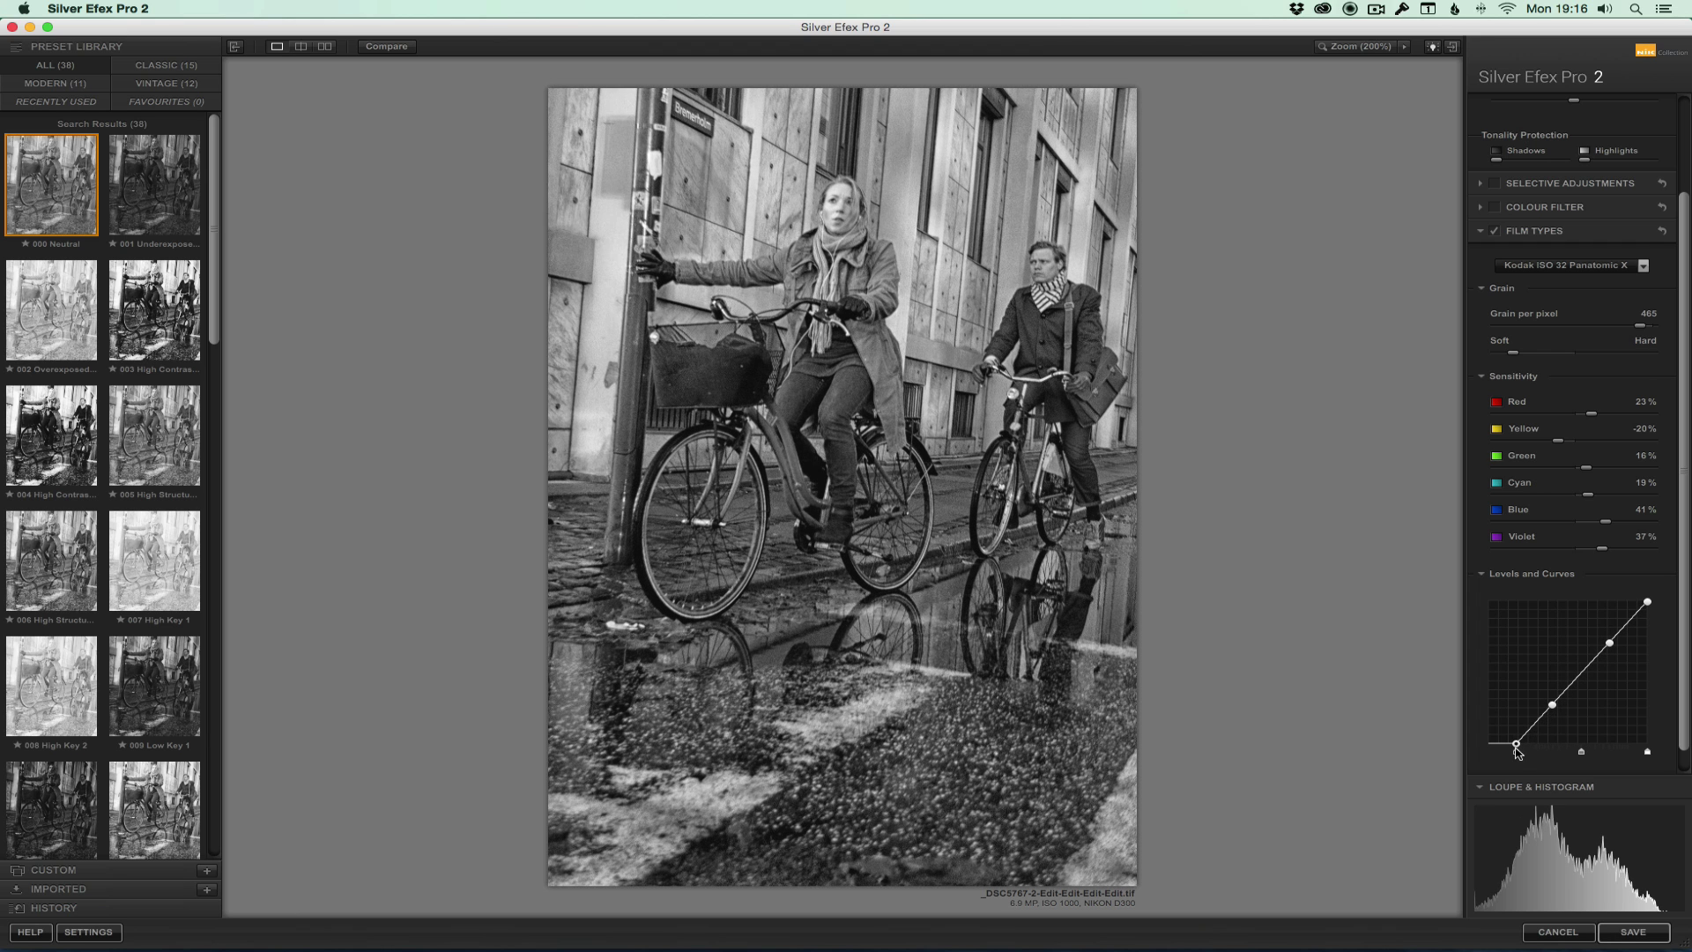
left_click_drag(1516, 746, 1508, 746)
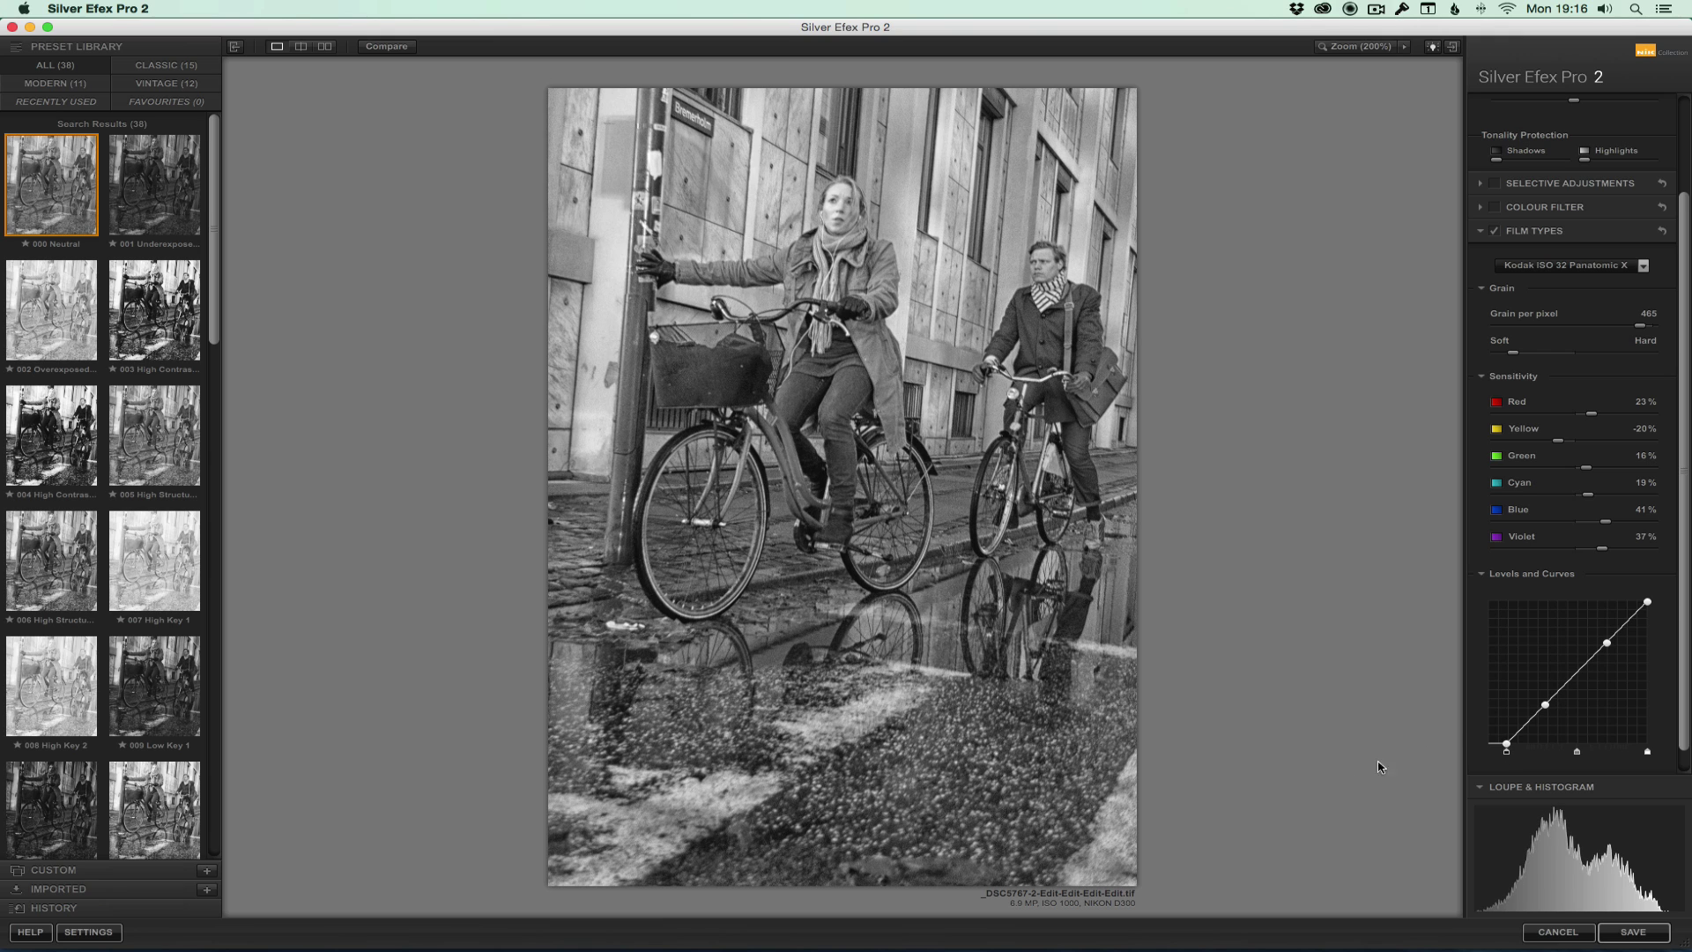
scroll(1569, 494, "down", 1)
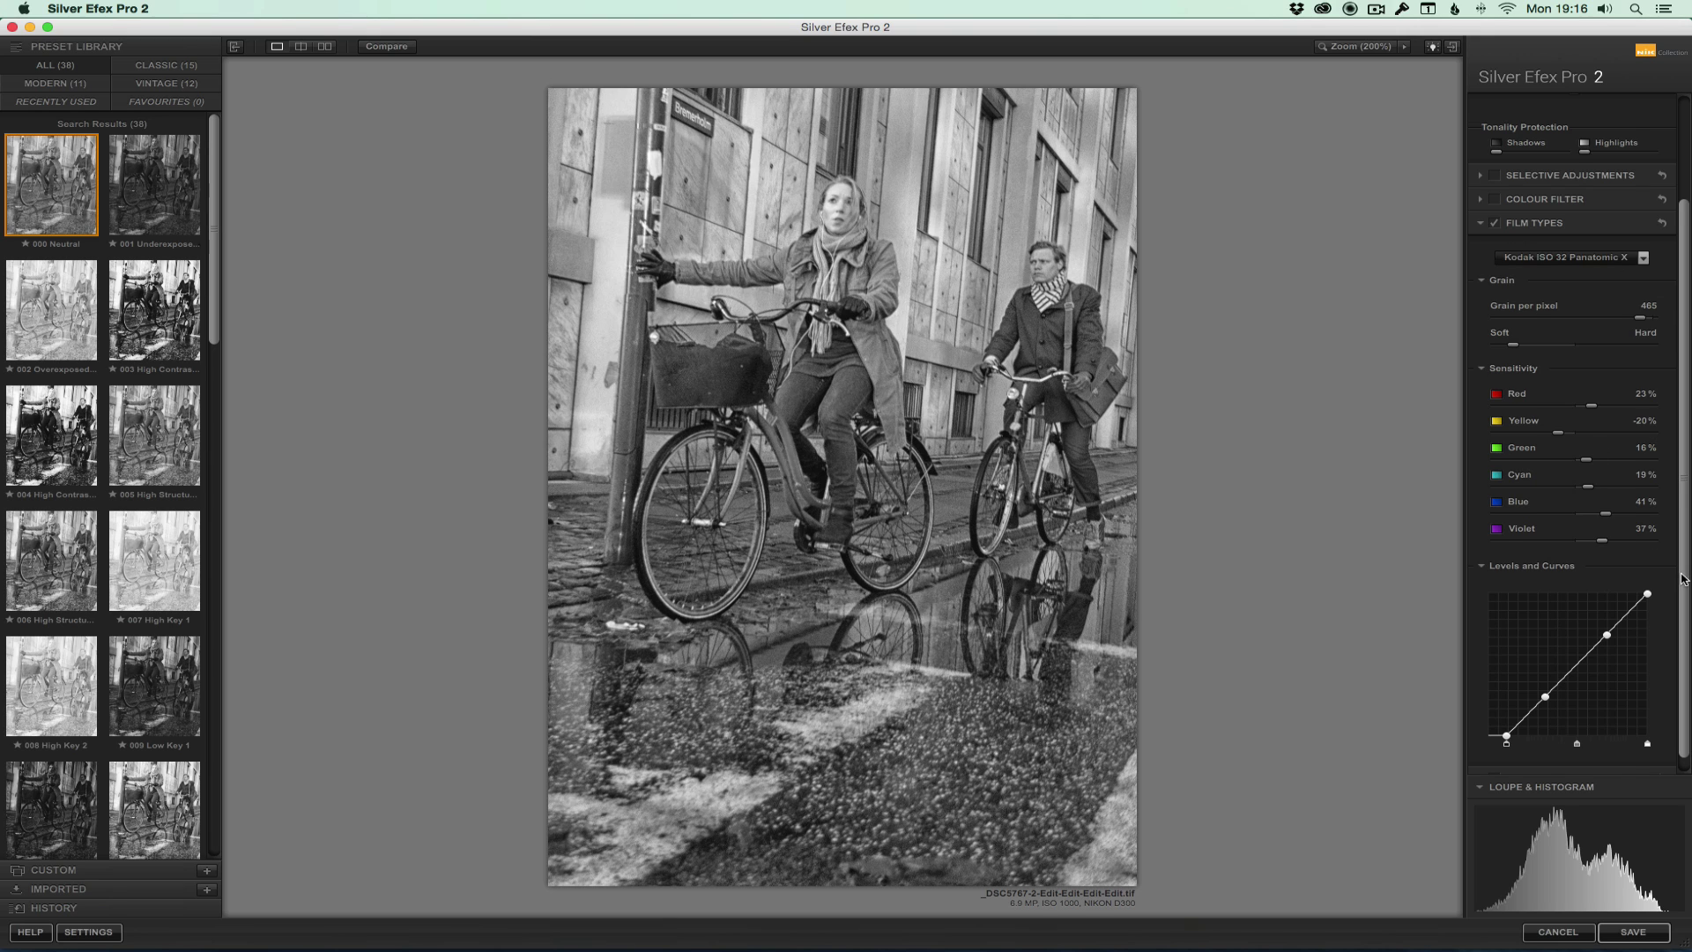
scroll(1683, 579, "down", 2)
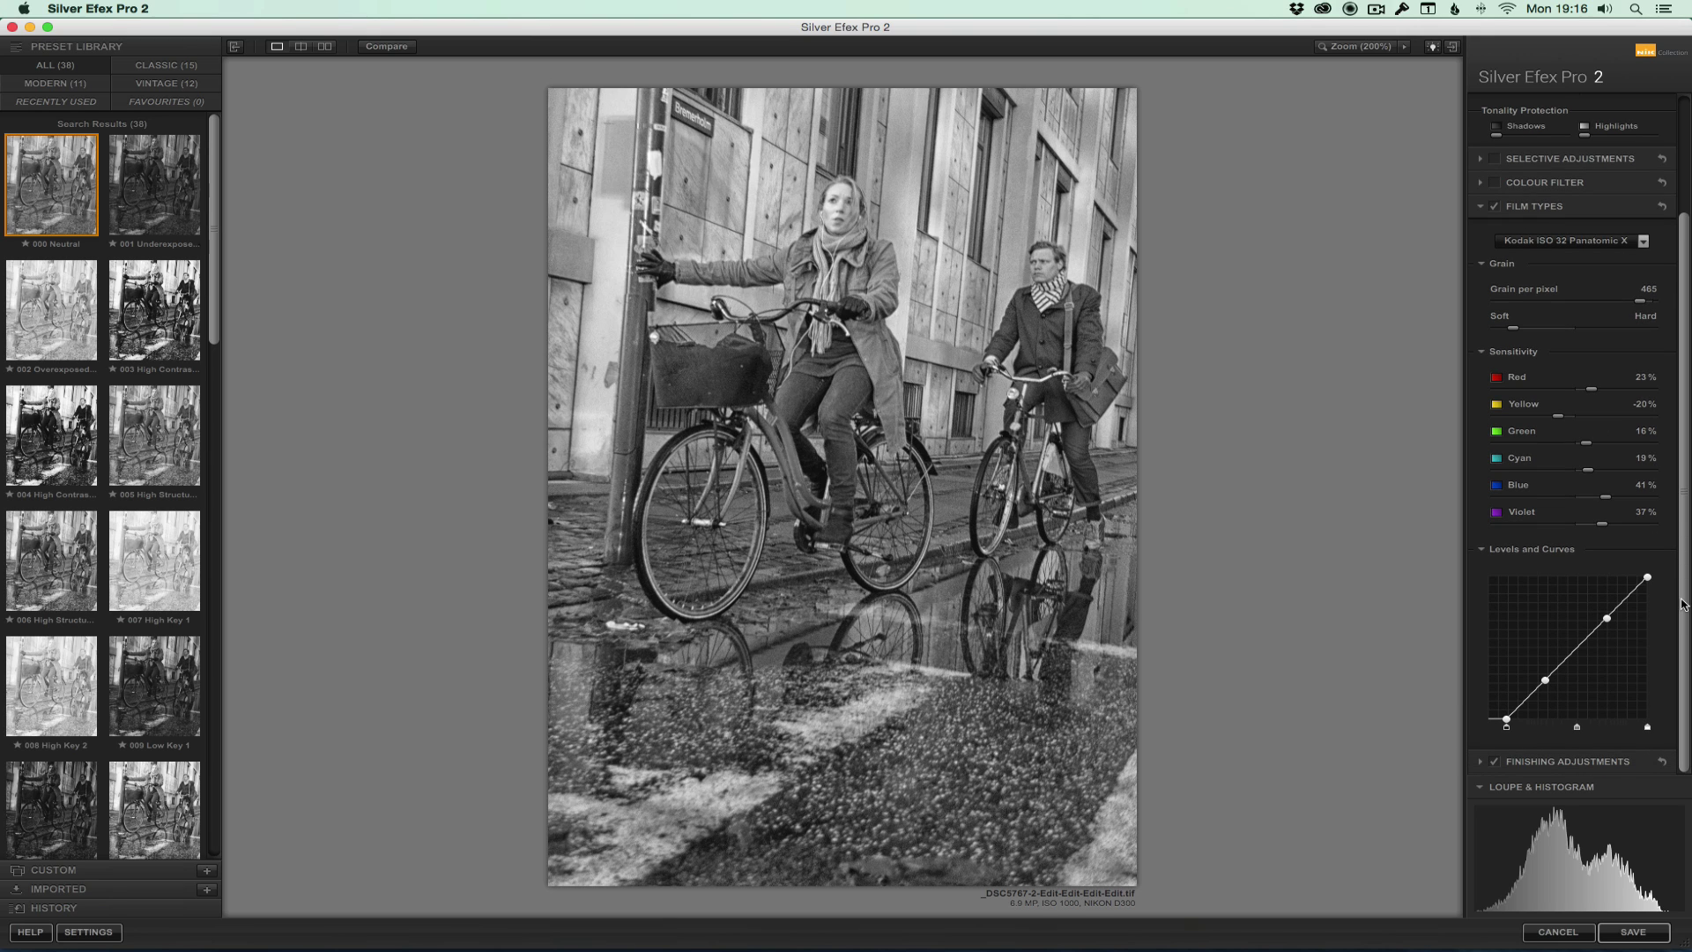
Apply a Lens Falloff 3 vignette in Finishing Adjustments and save the black-and-white image
left_click(1485, 764)
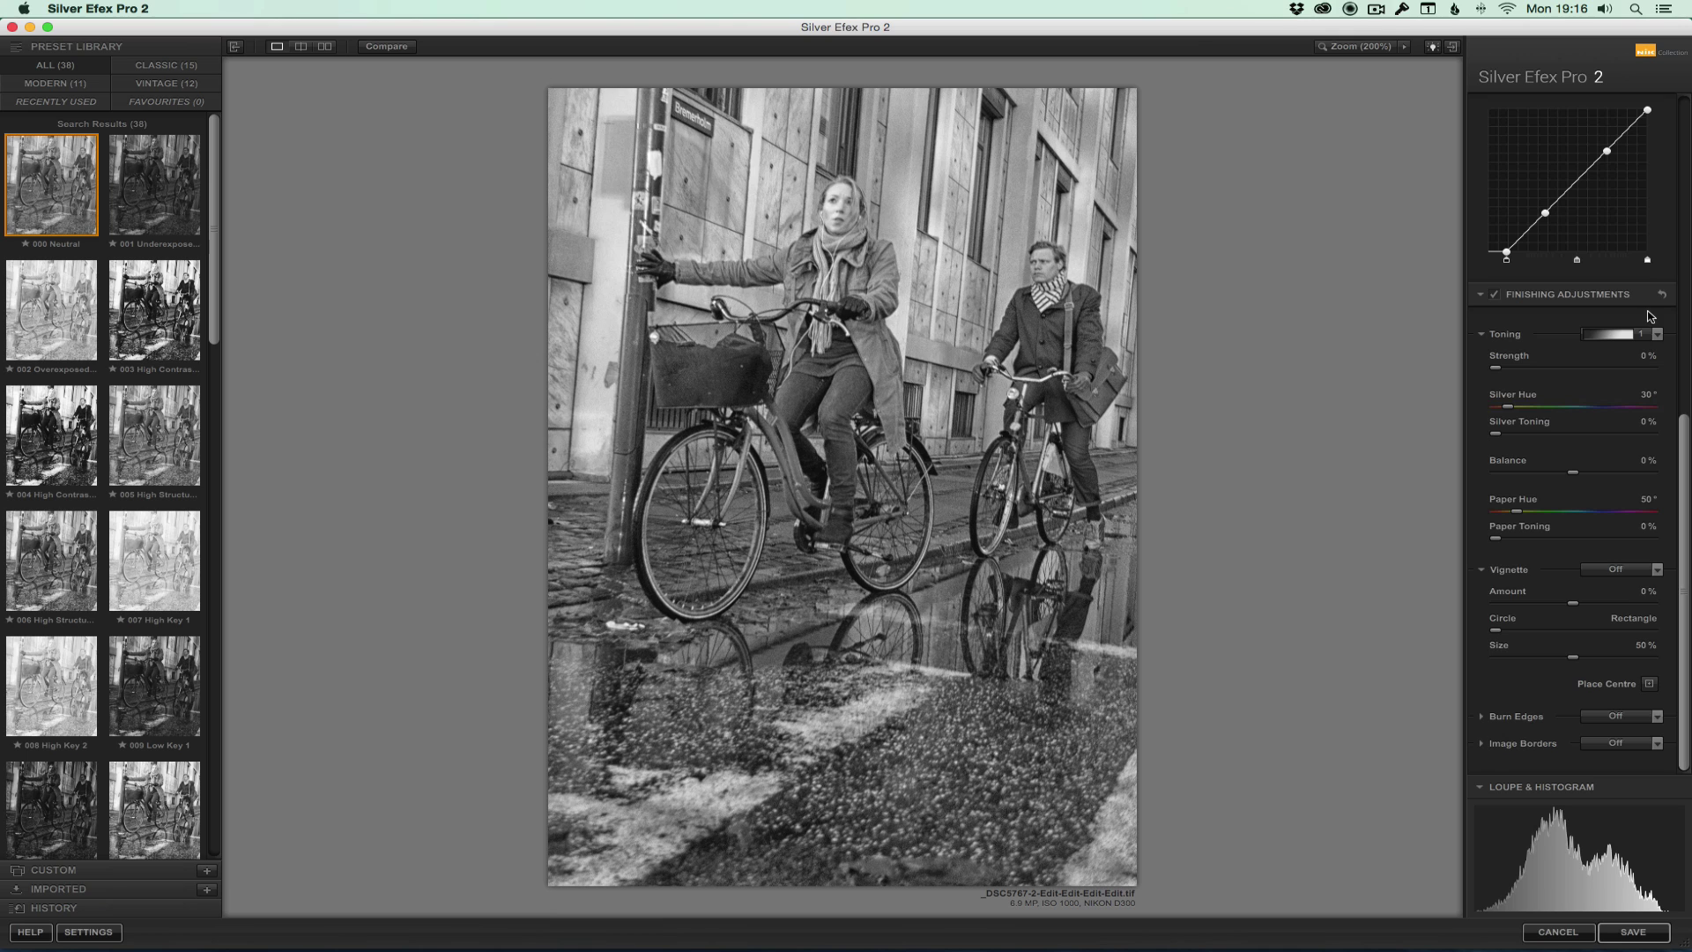
left_click(1494, 336)
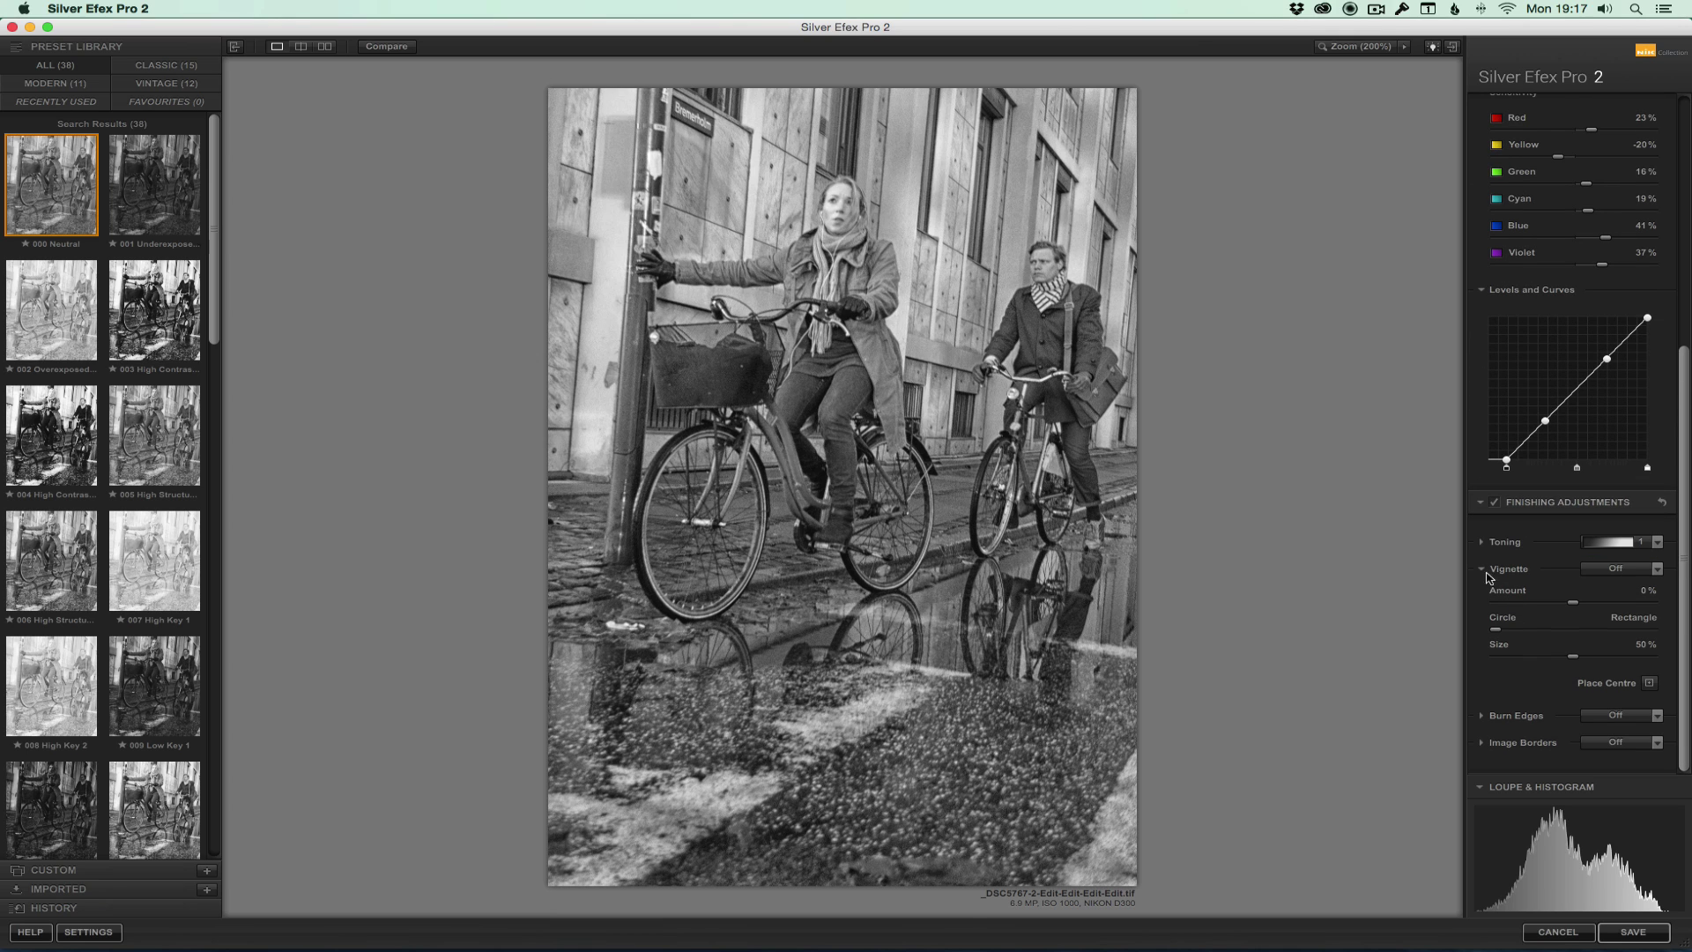
left_click(1610, 570)
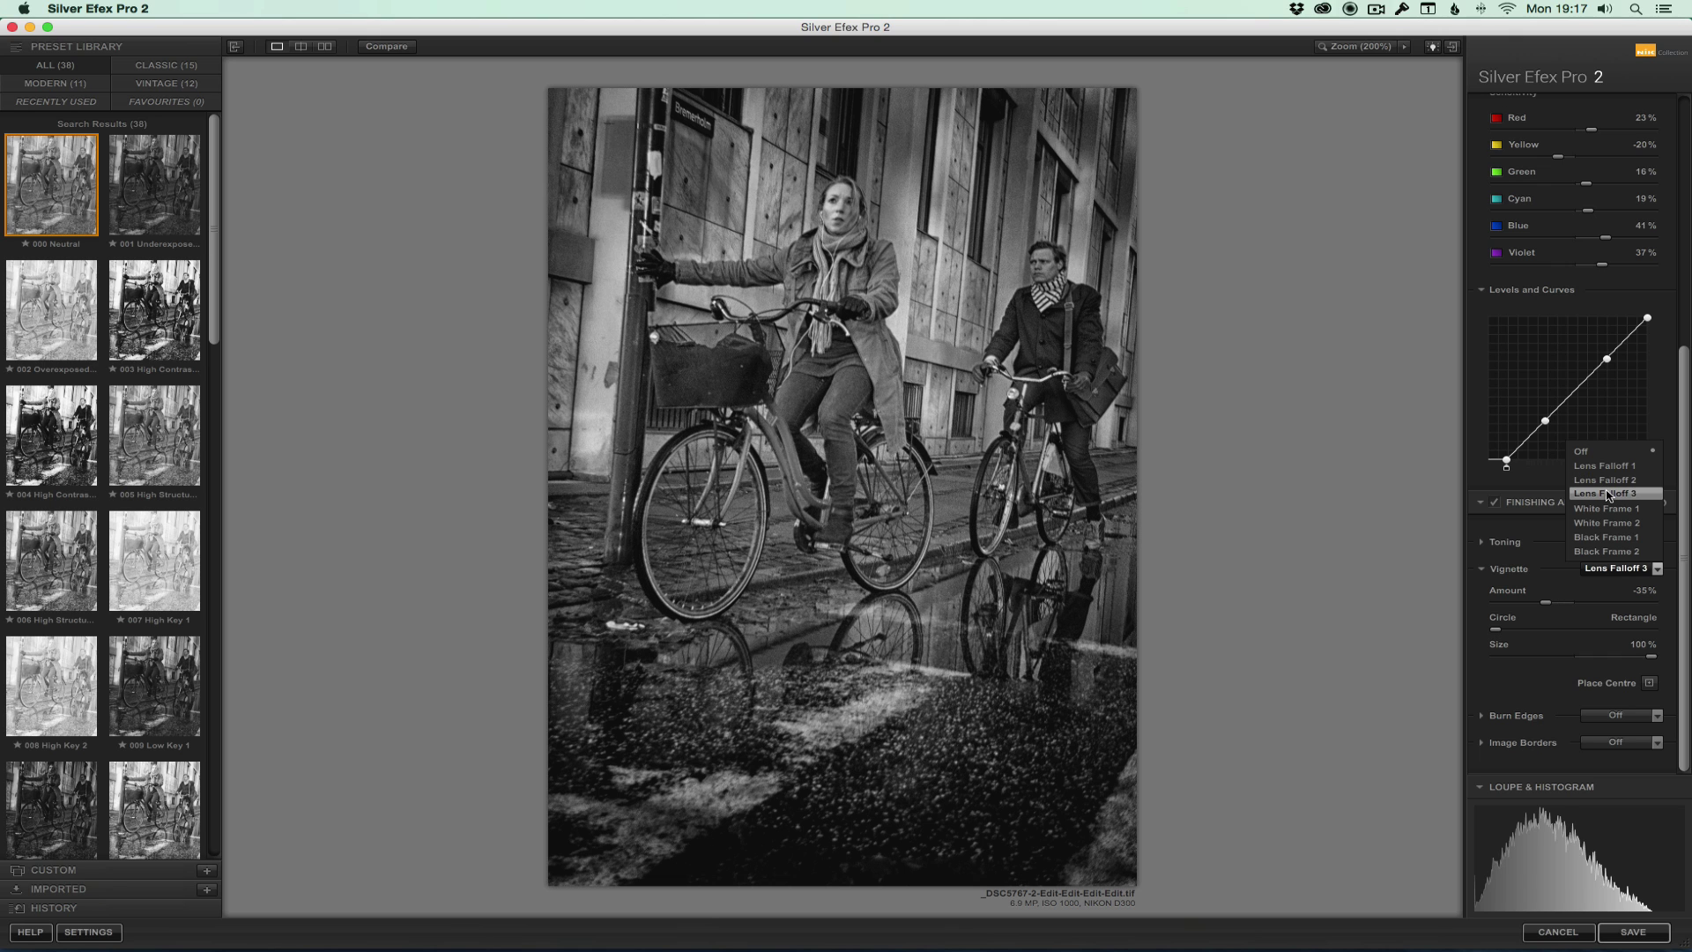
left_click(1608, 494)
mouse_move(1573, 859)
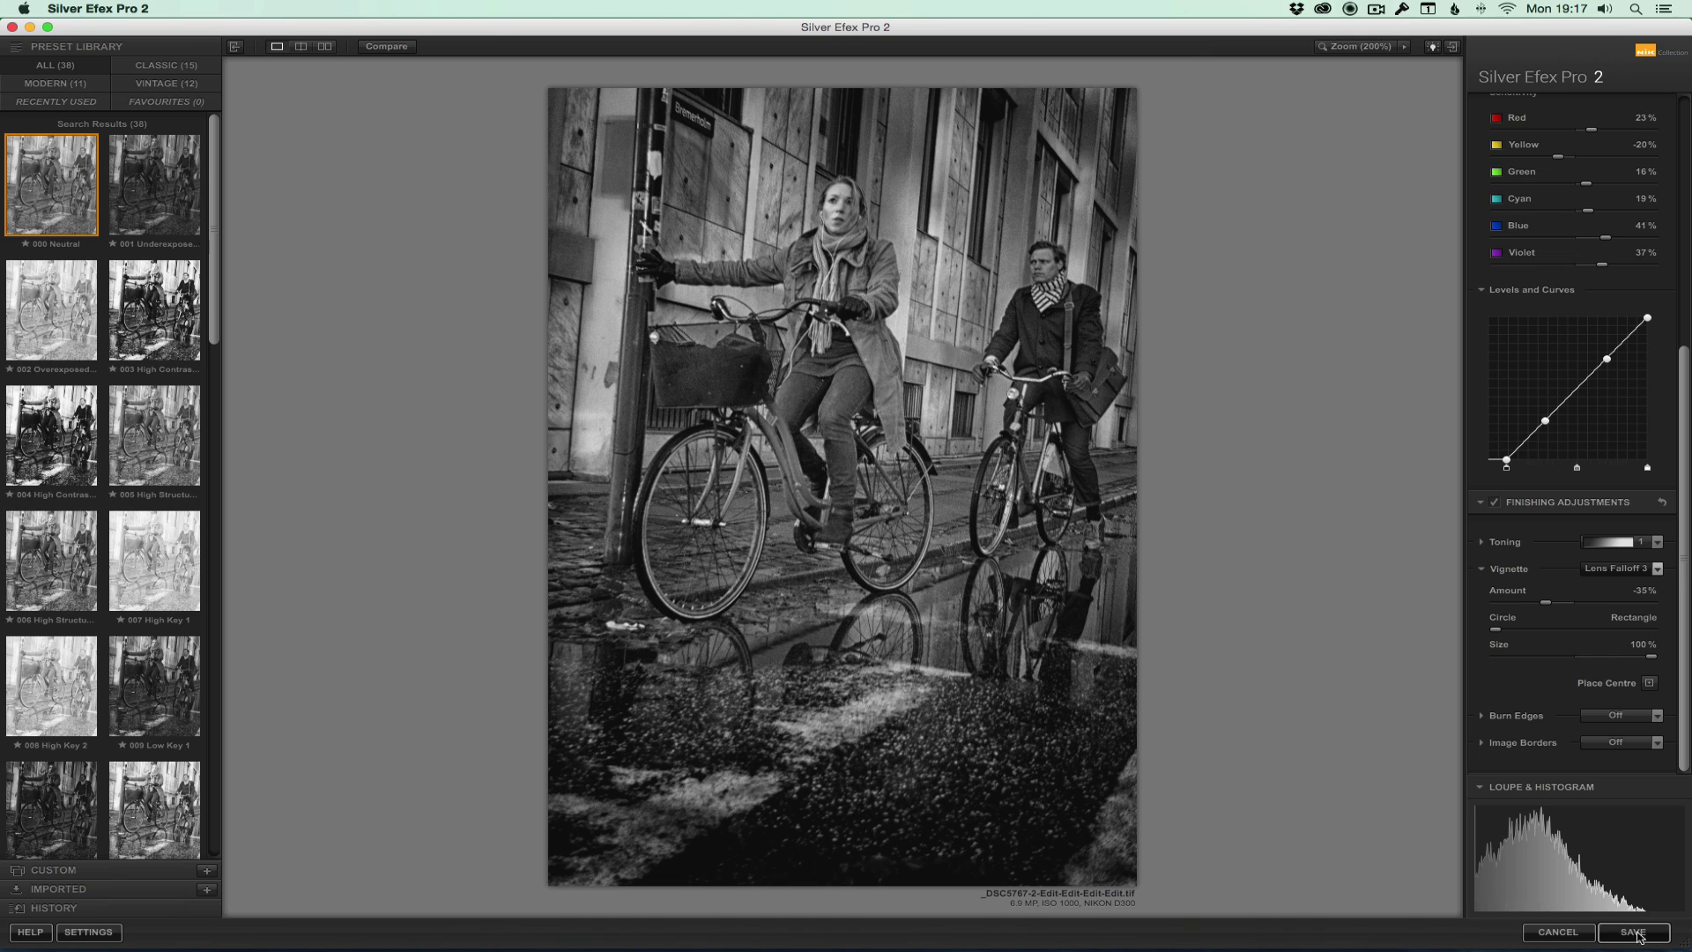
left_click(1641, 935)
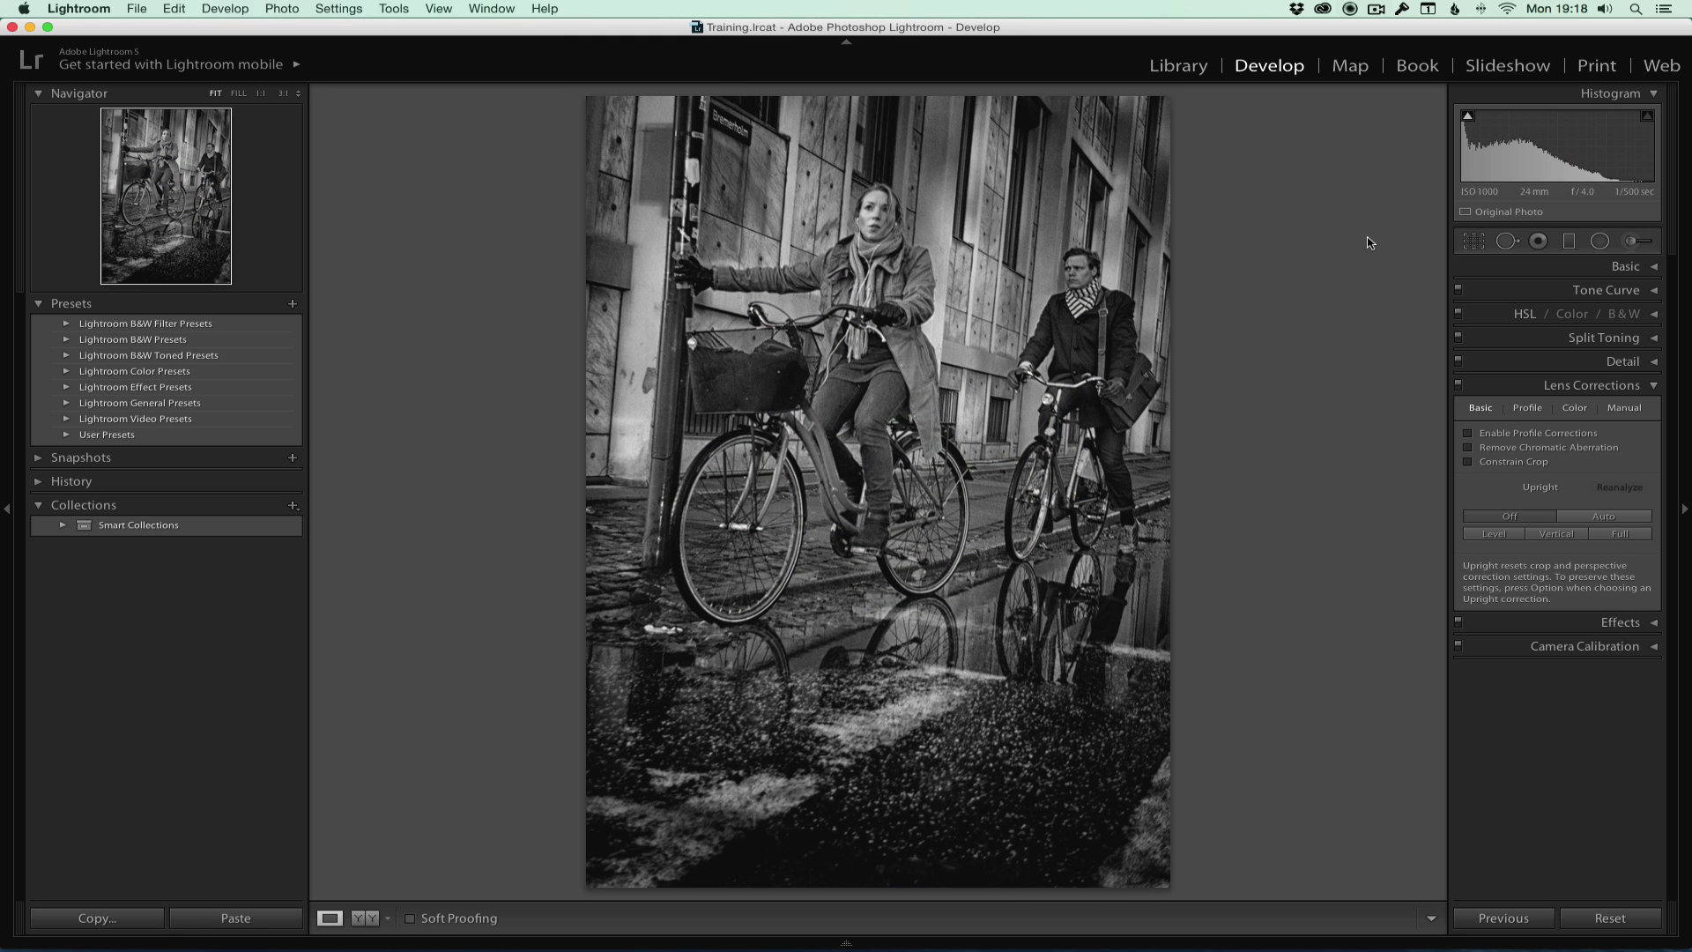
In the Basic panel, set Whites to +48, Blacks to -3 and Shadows to +83
left_click(1650, 266)
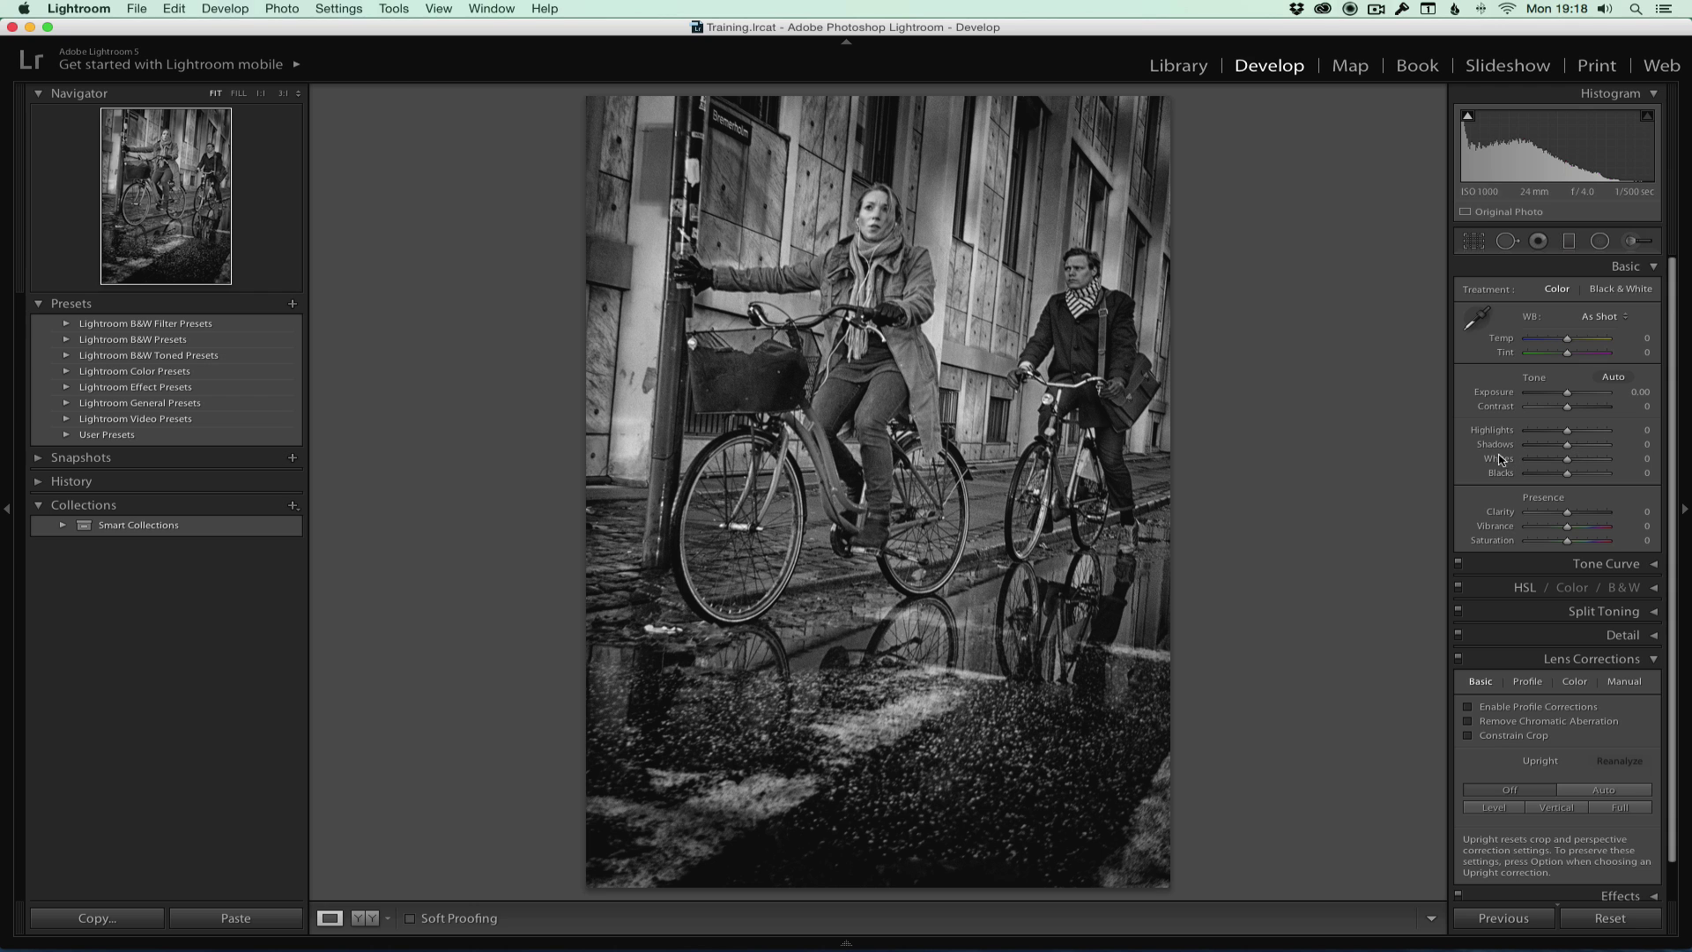
left_click_drag(1569, 462, 1589, 463)
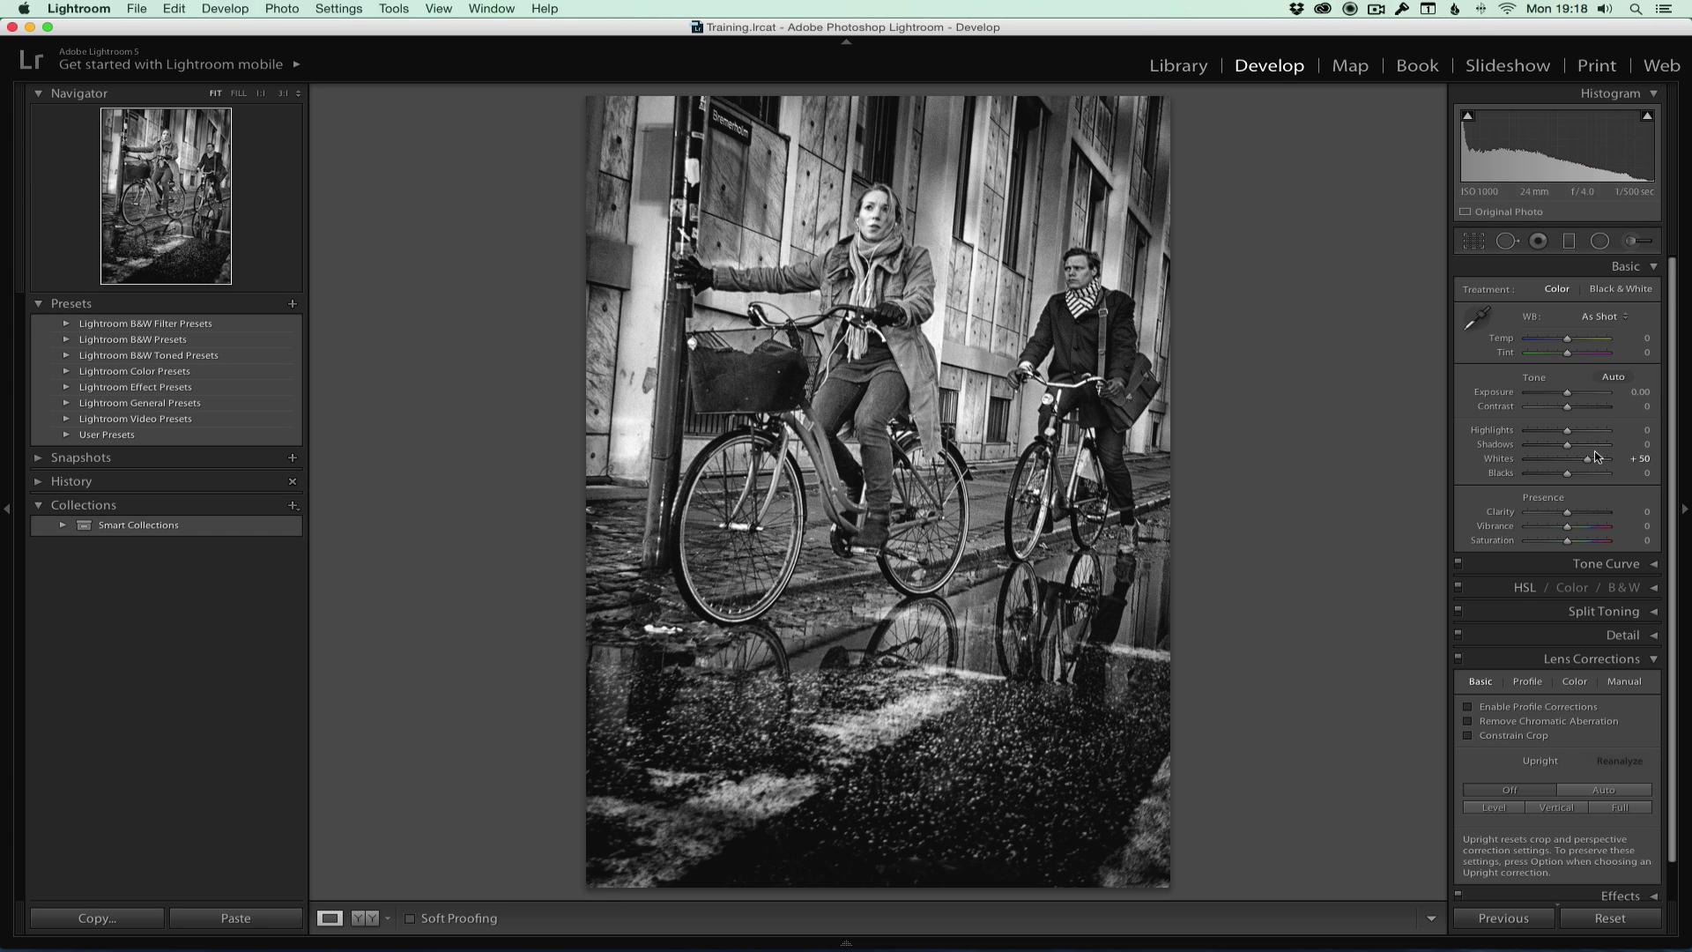
left_click_drag(1589, 459, 1587, 462)
left_click_drag(1567, 477, 1591, 478)
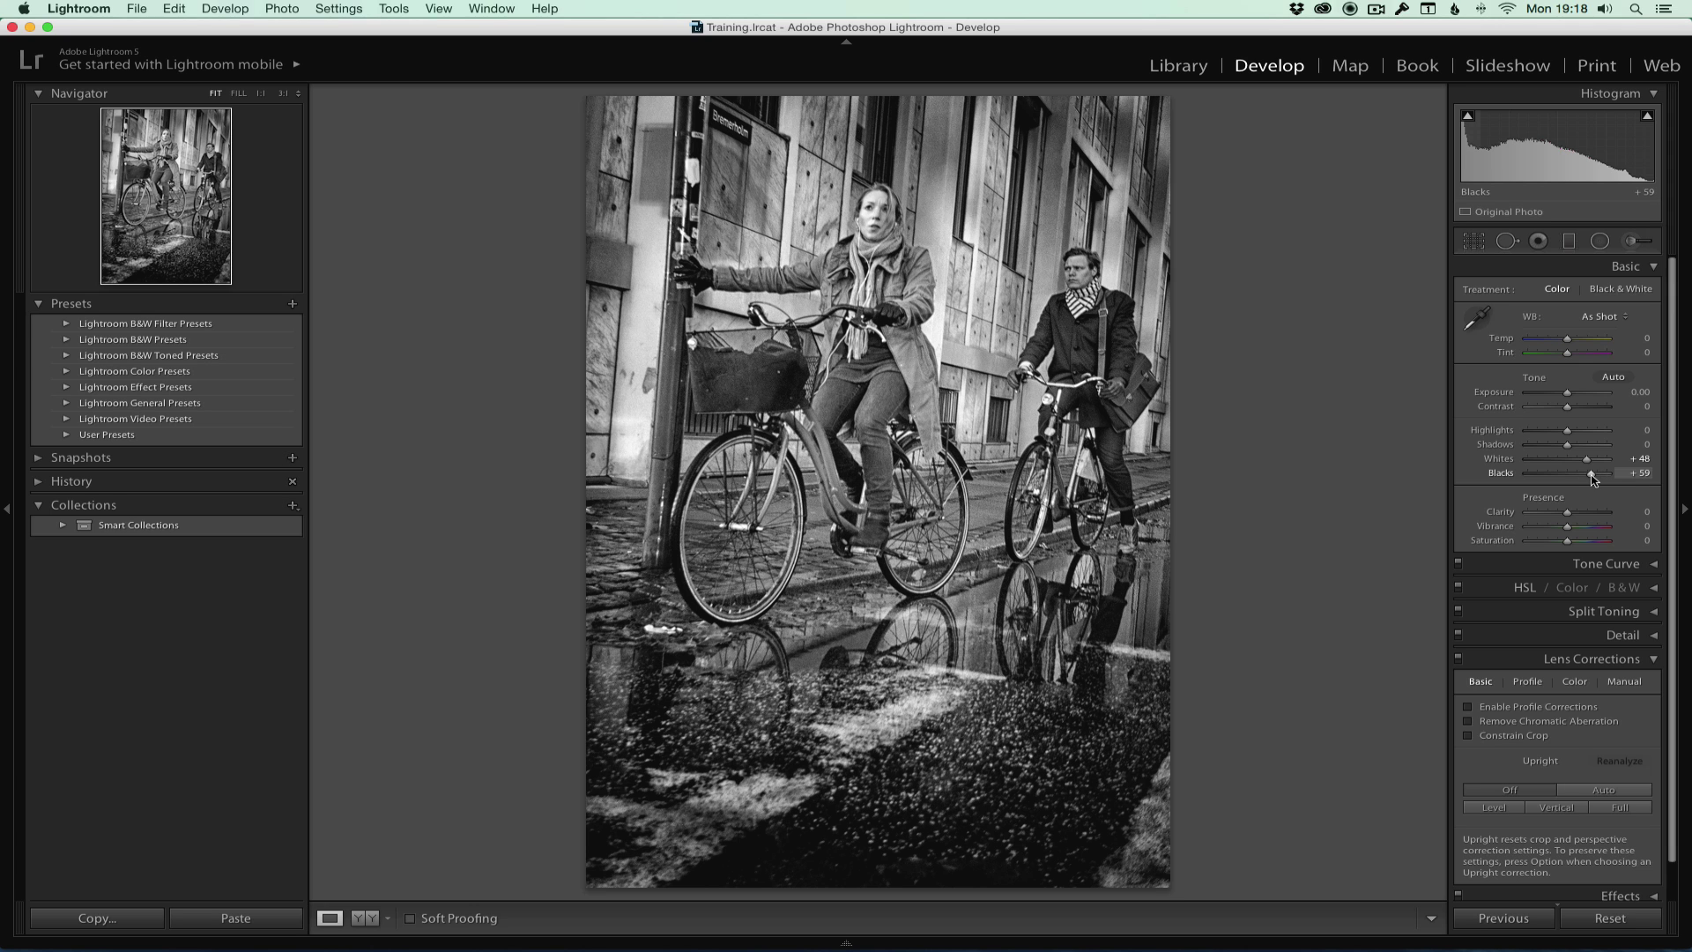
mouse_move(1593, 479)
left_mouse_down()
mouse_move(1640, 480)
mouse_move(1608, 480)
left_mouse_up()
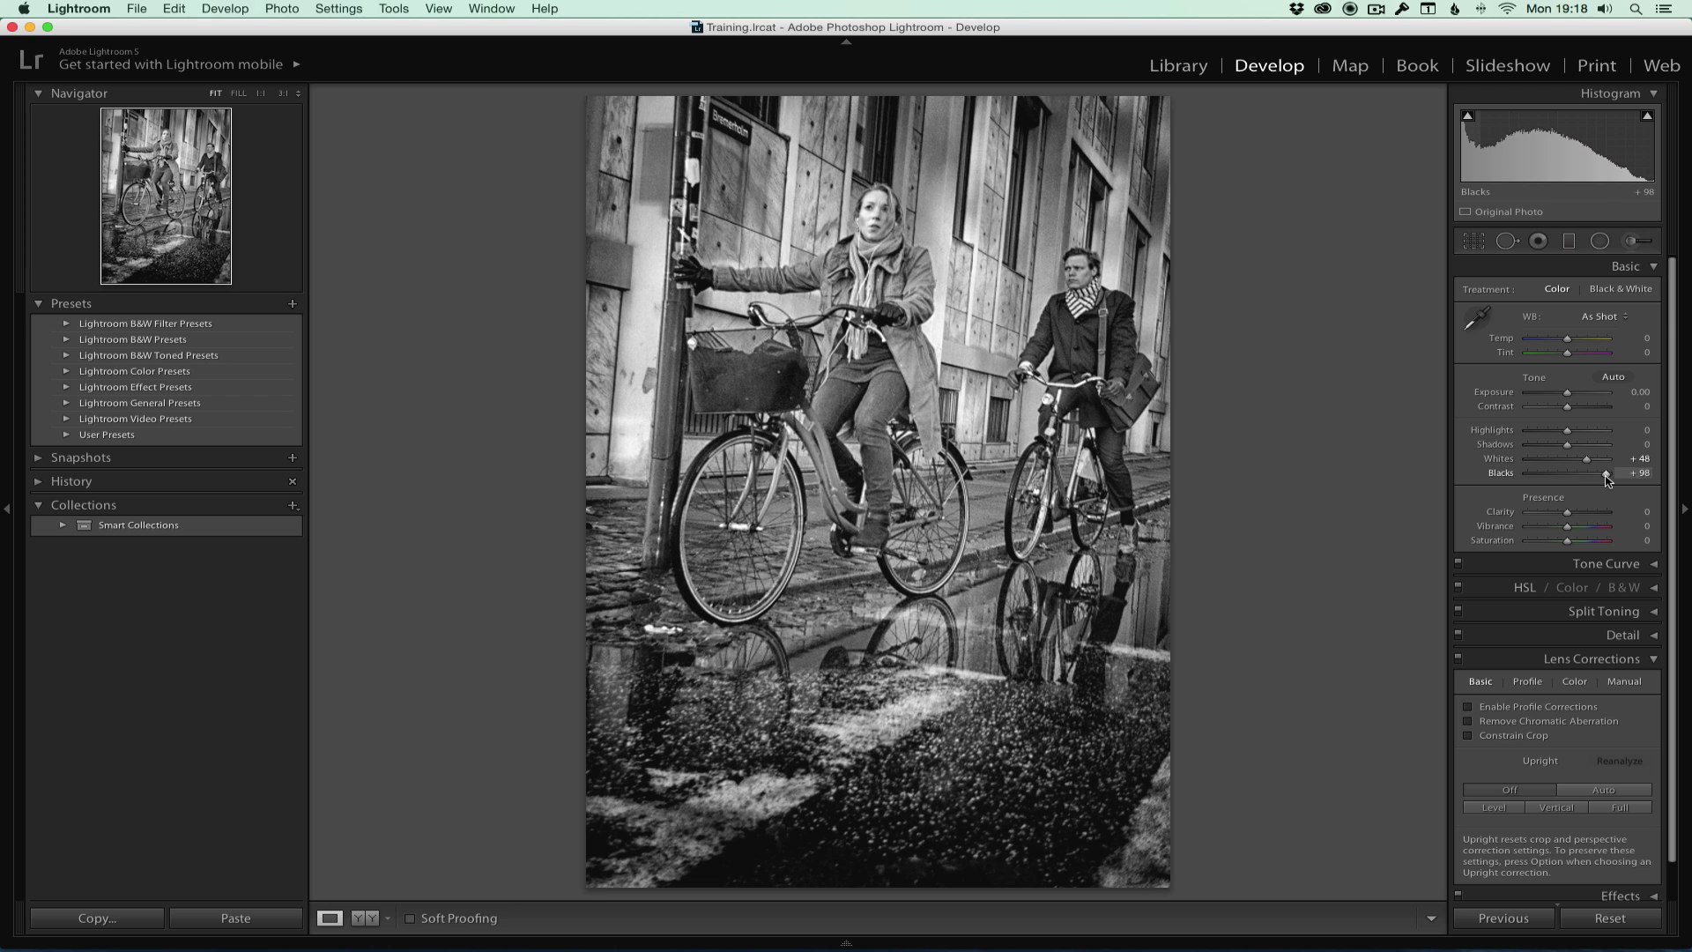
mouse_move(1569, 450)
left_mouse_down()
mouse_move(1584, 447)
mouse_move(1583, 476)
mouse_move(1566, 476)
mouse_move(1620, 449)
left_mouse_up()
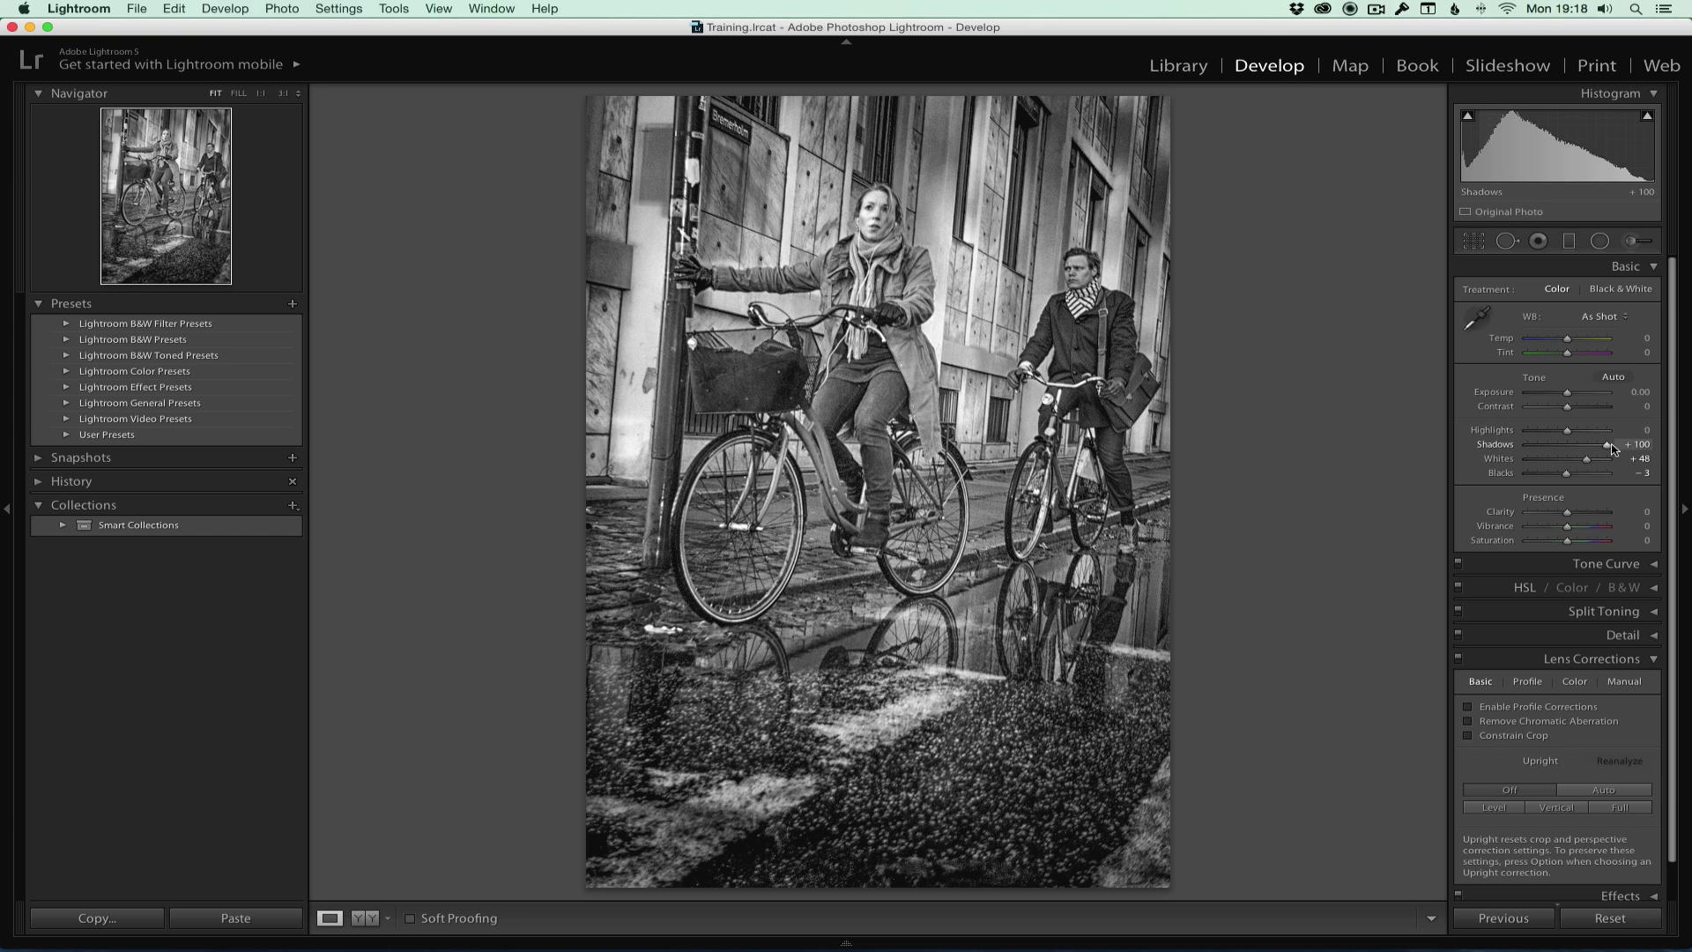
left_click_drag(1608, 448, 1602, 450)
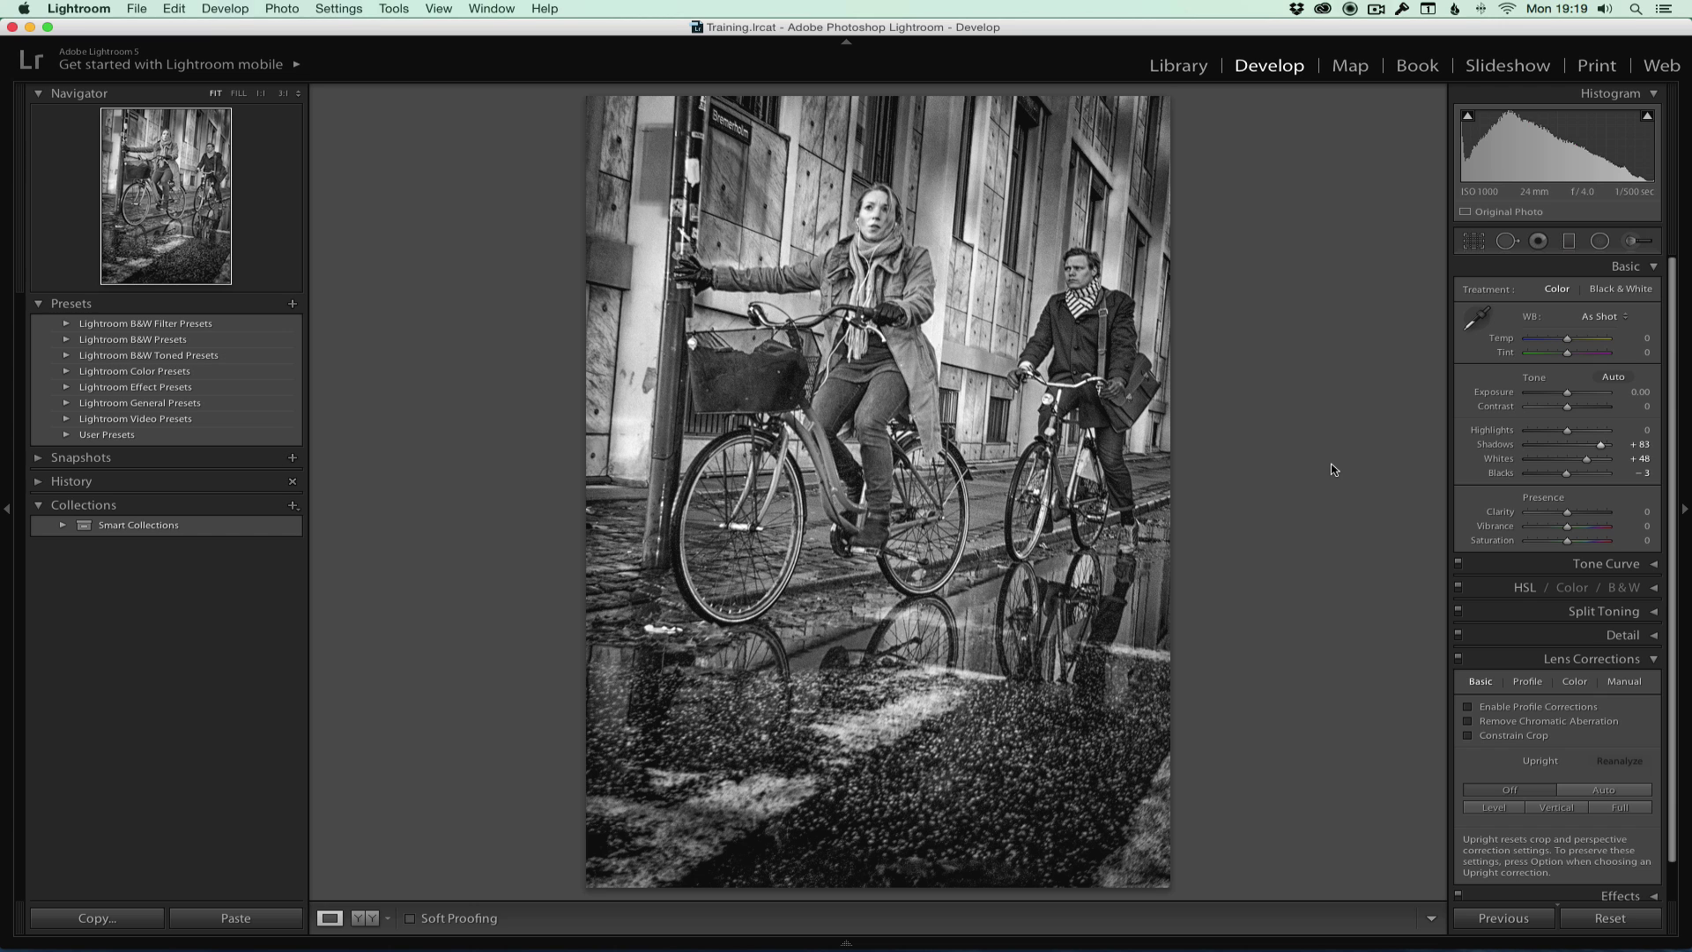
Show the filmstrip and switch between the colour original, first B&W version and new edit
left_click(846, 945)
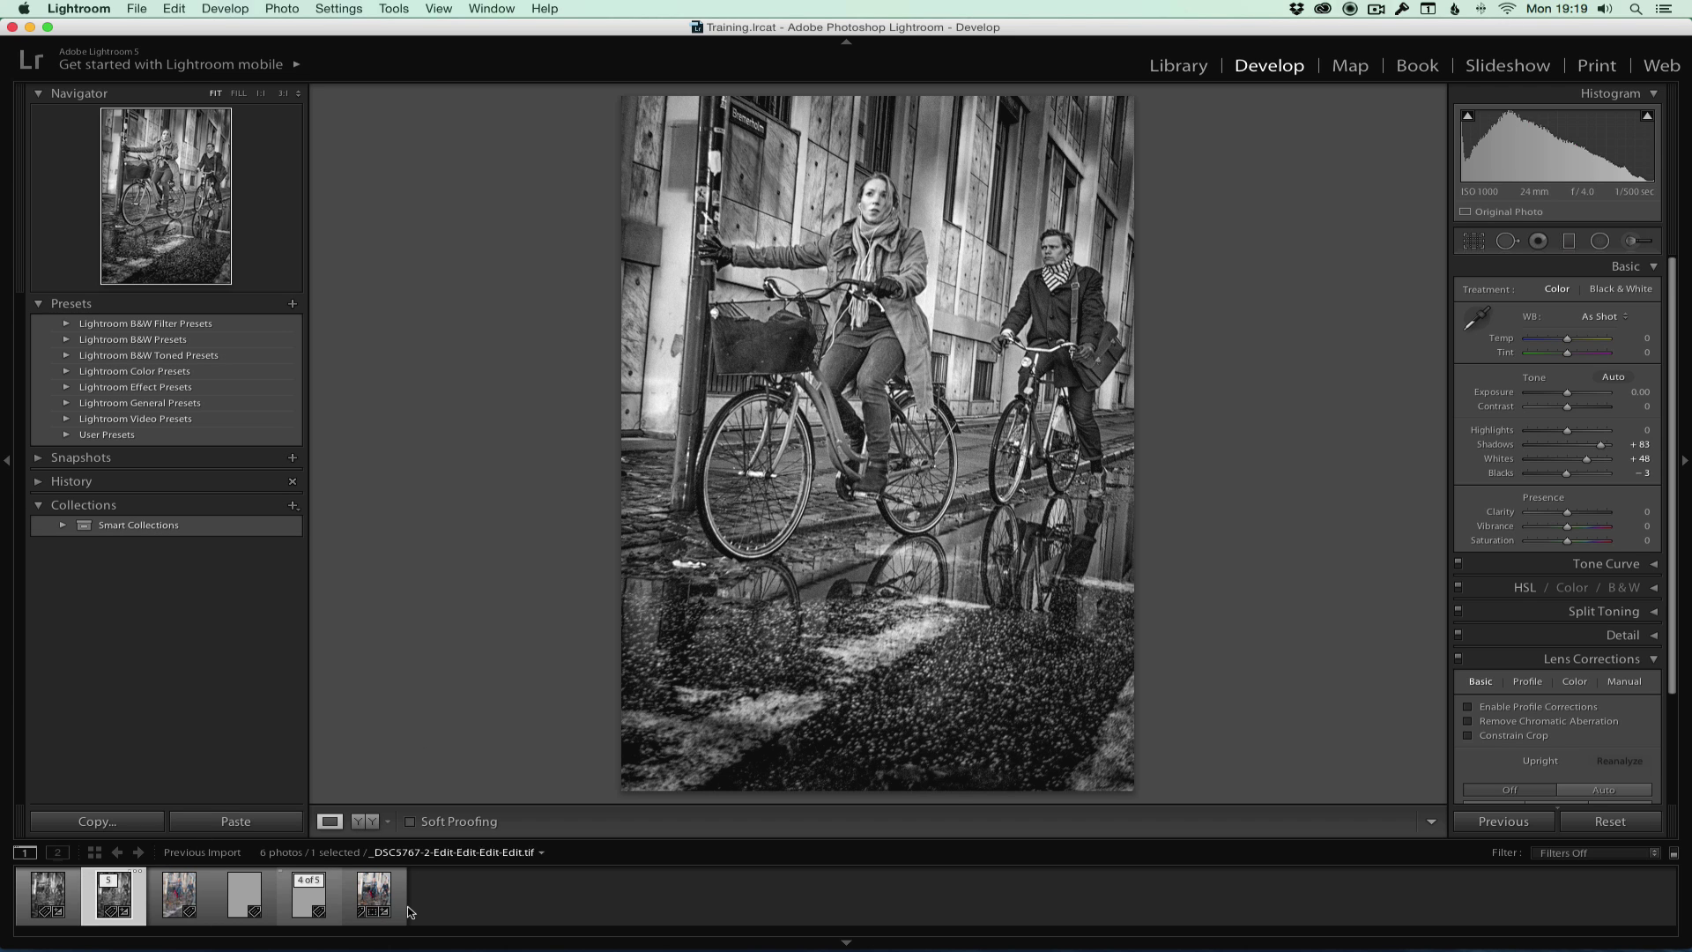
left_click(378, 903)
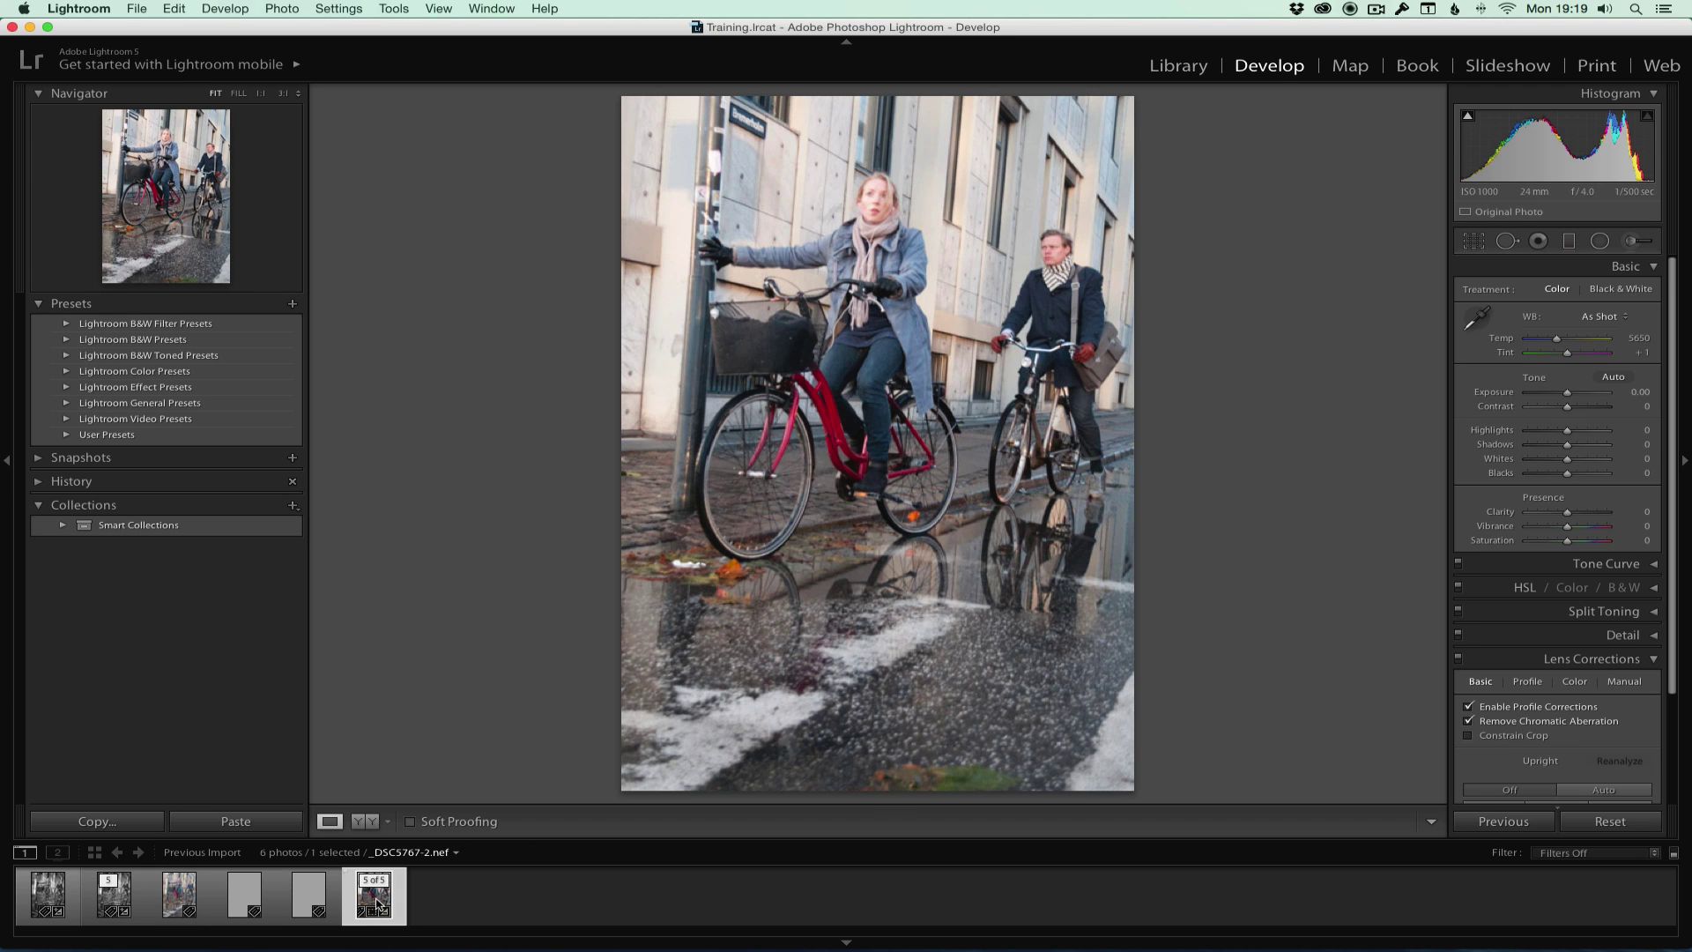
left_click(51, 903)
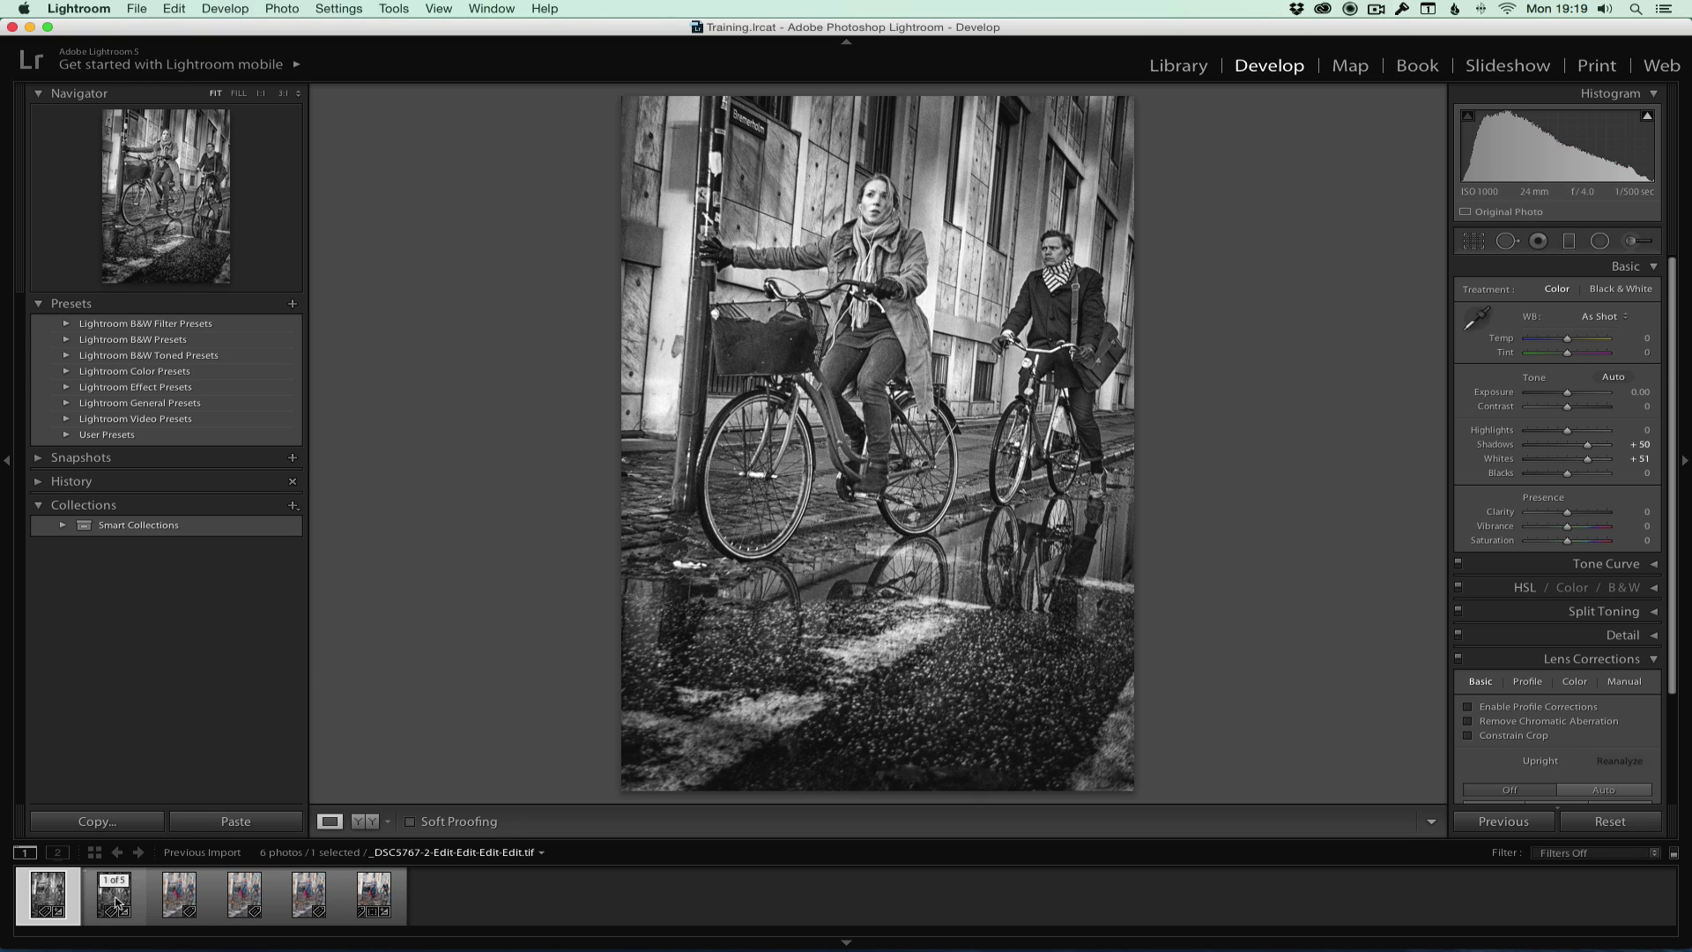
left_click(115, 901)
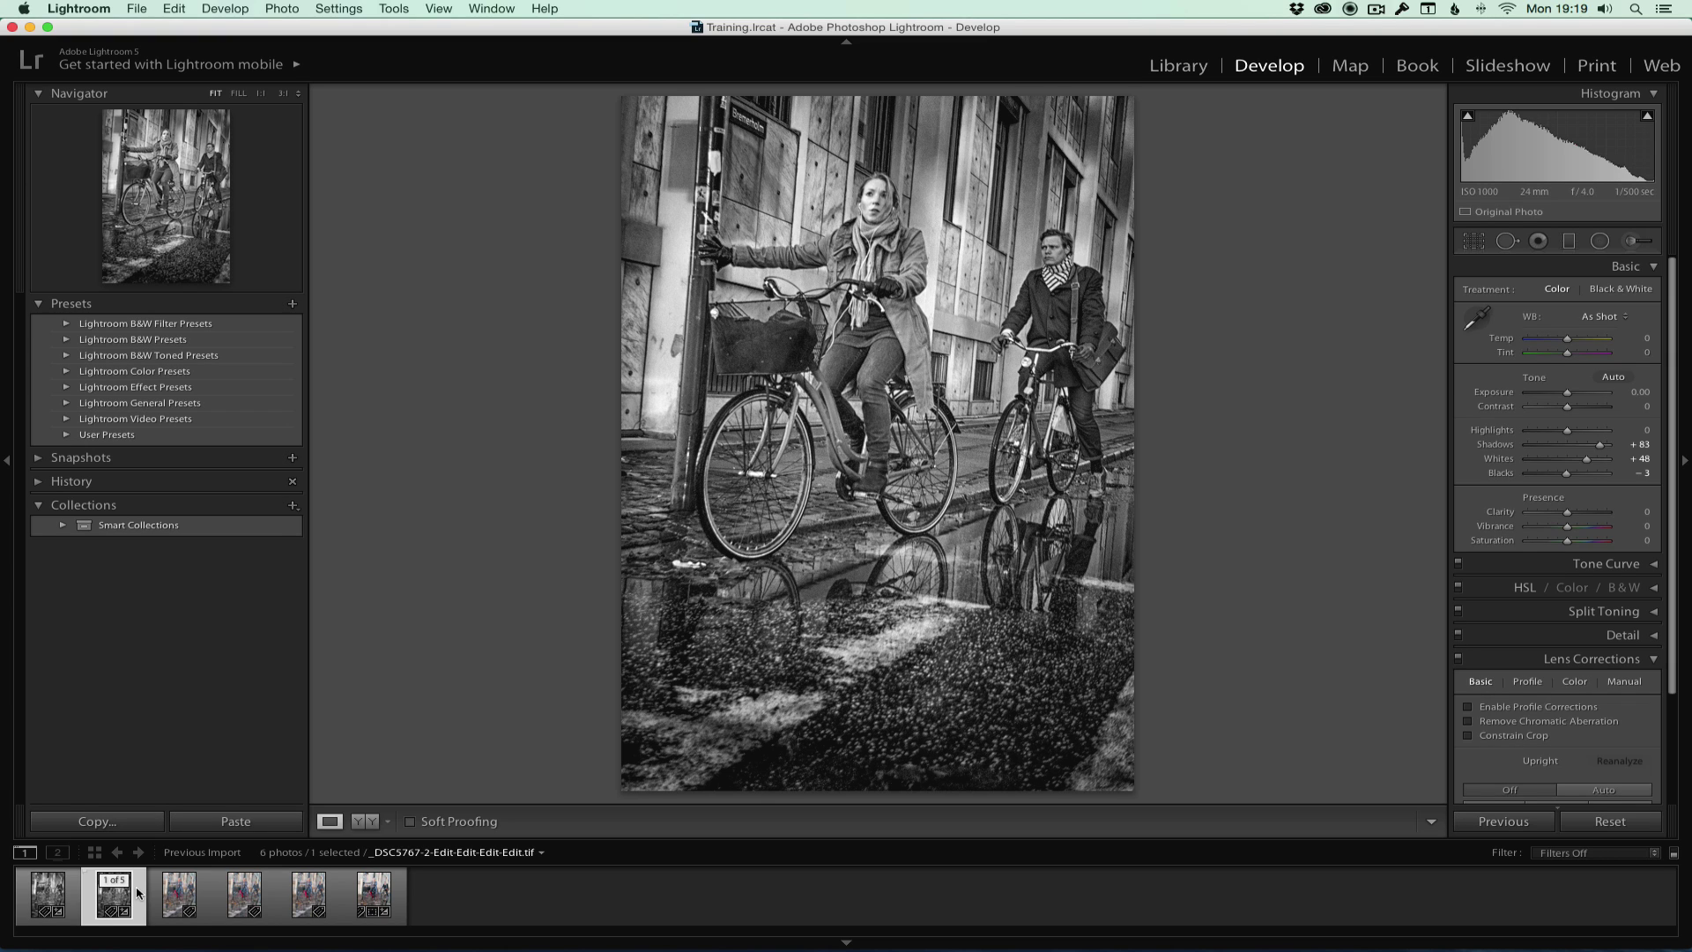
left_click(46, 899)
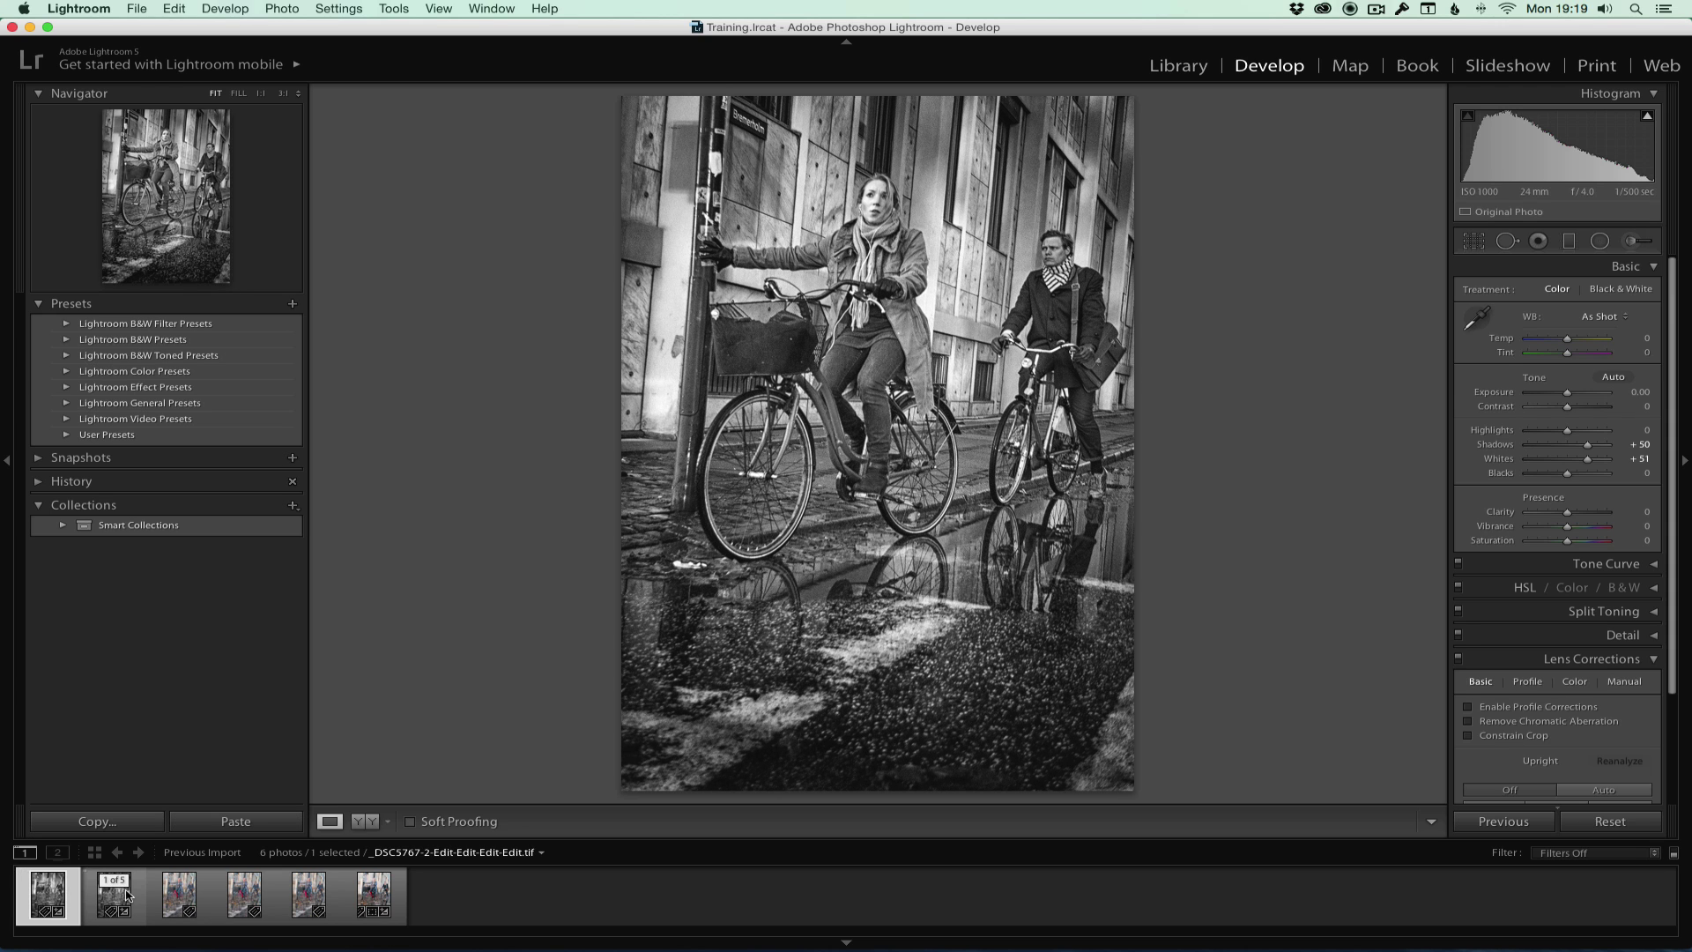
left_click(115, 899)
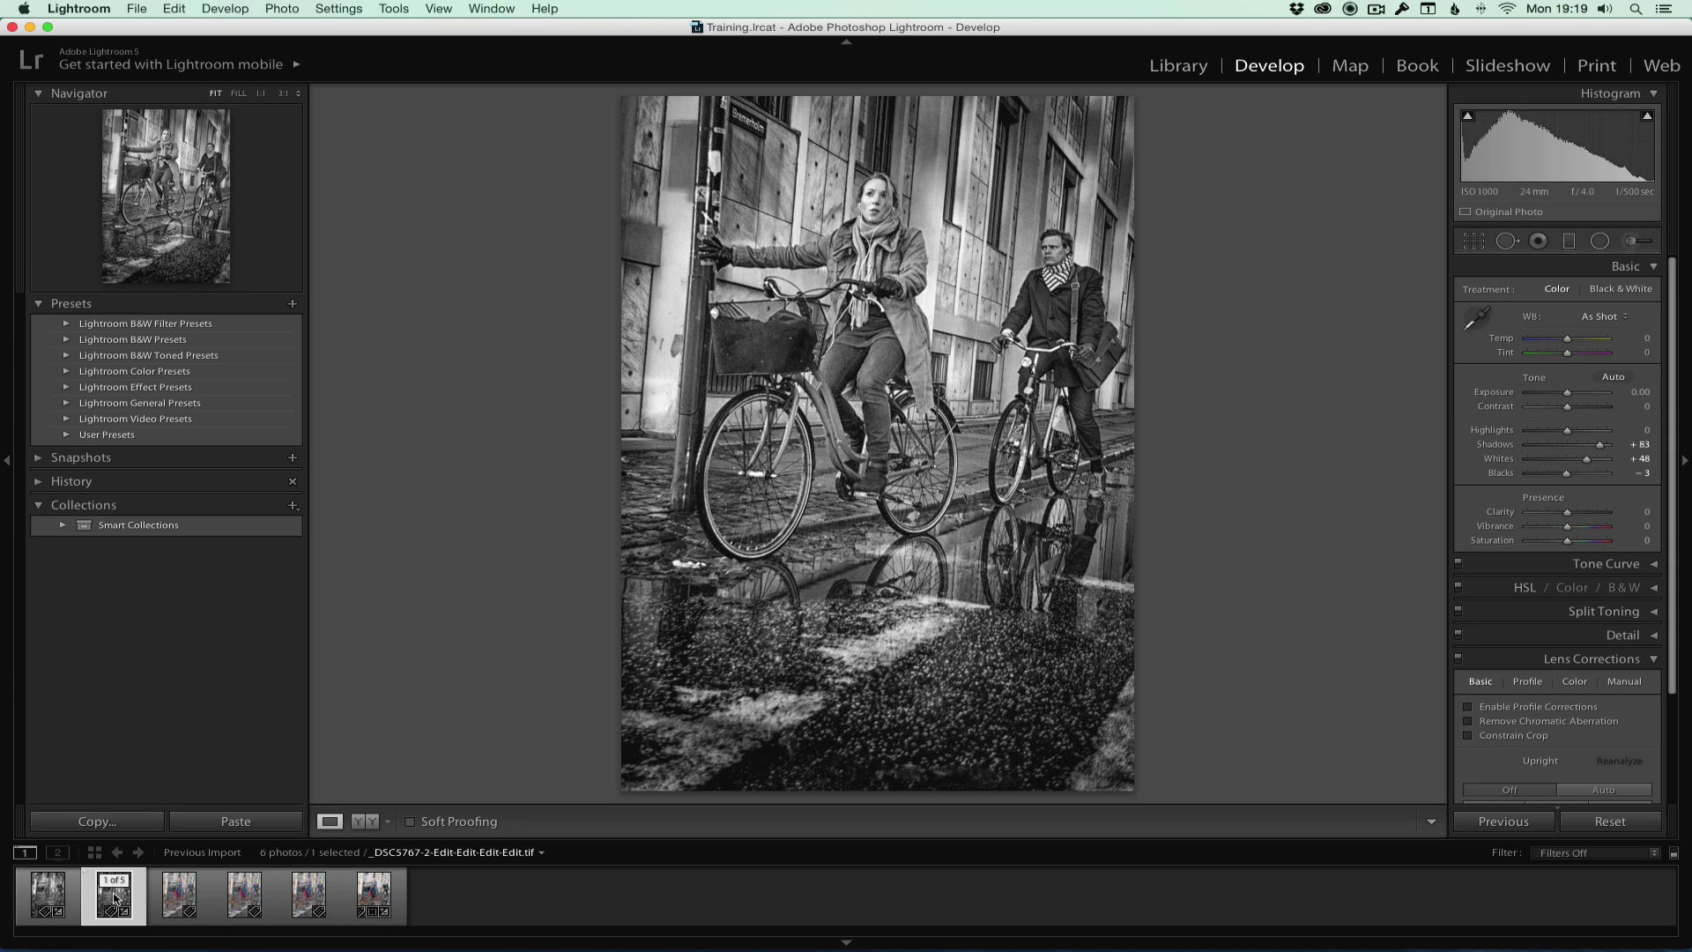
left_click(48, 901)
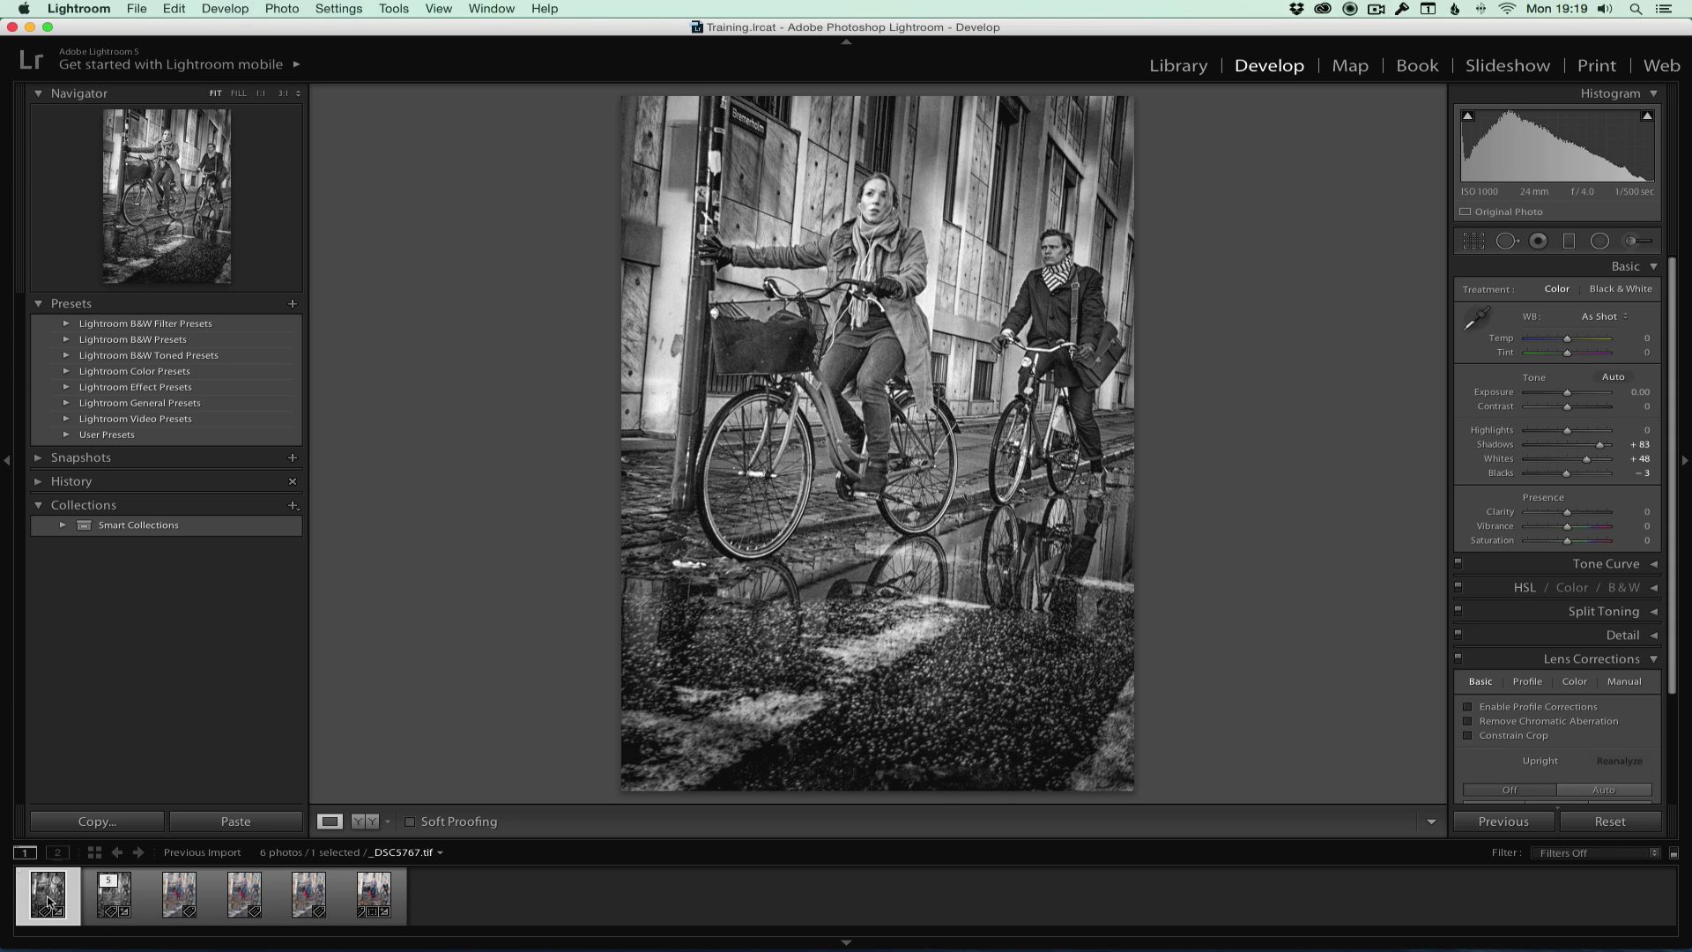
left_click(106, 900)
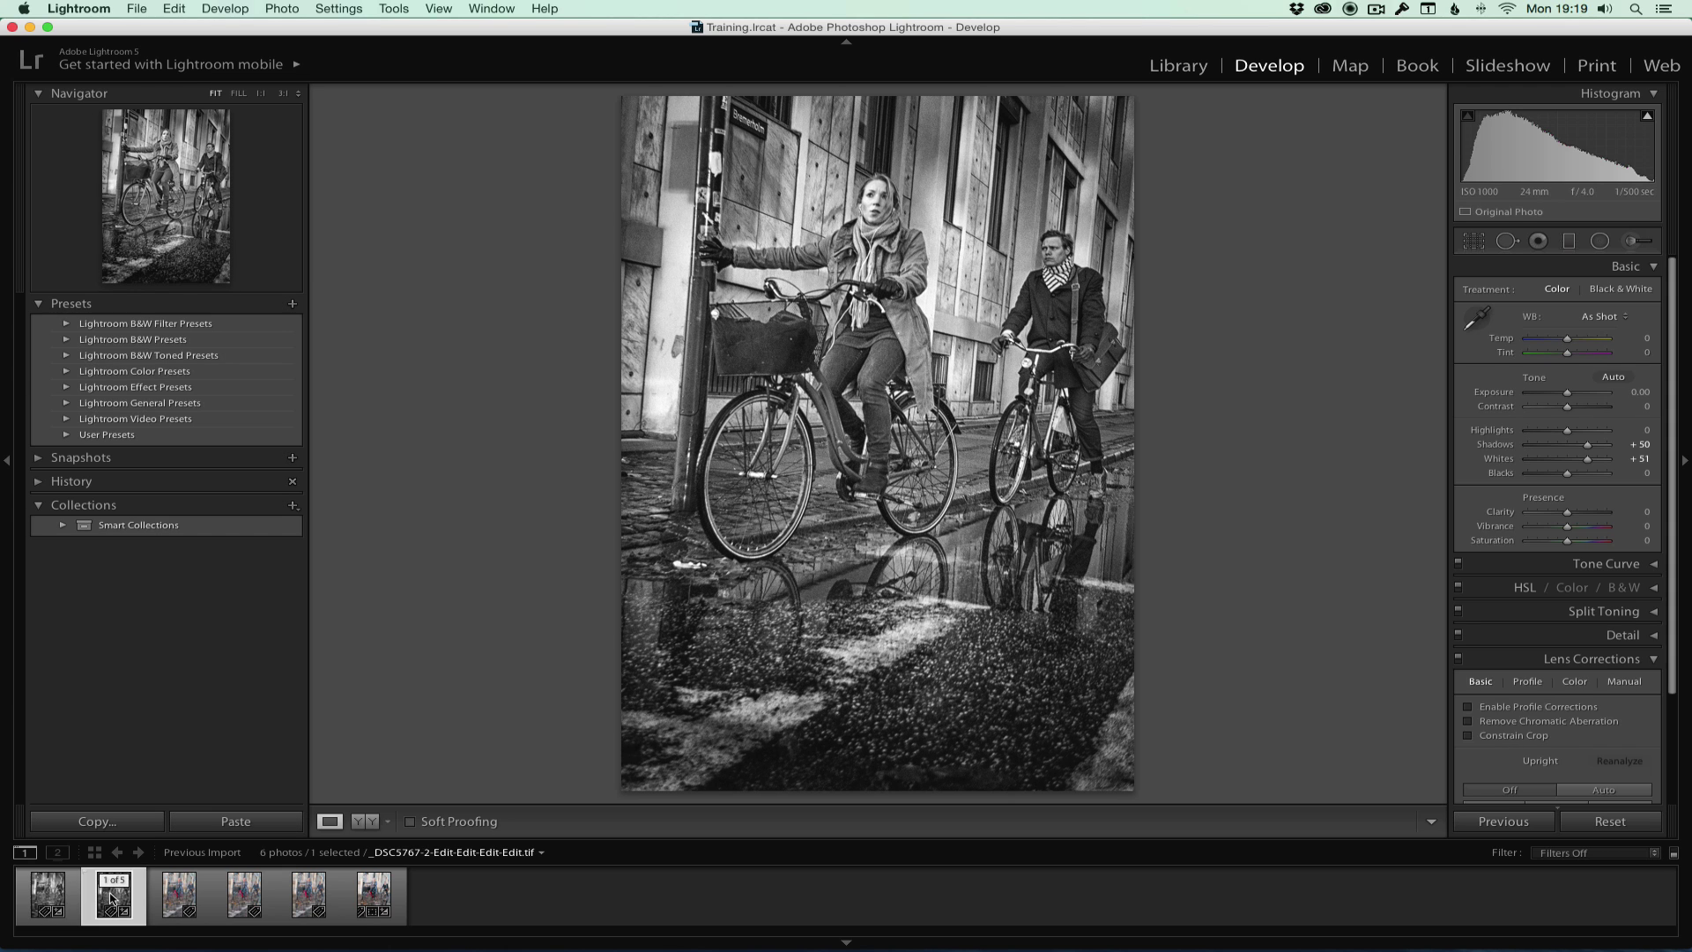